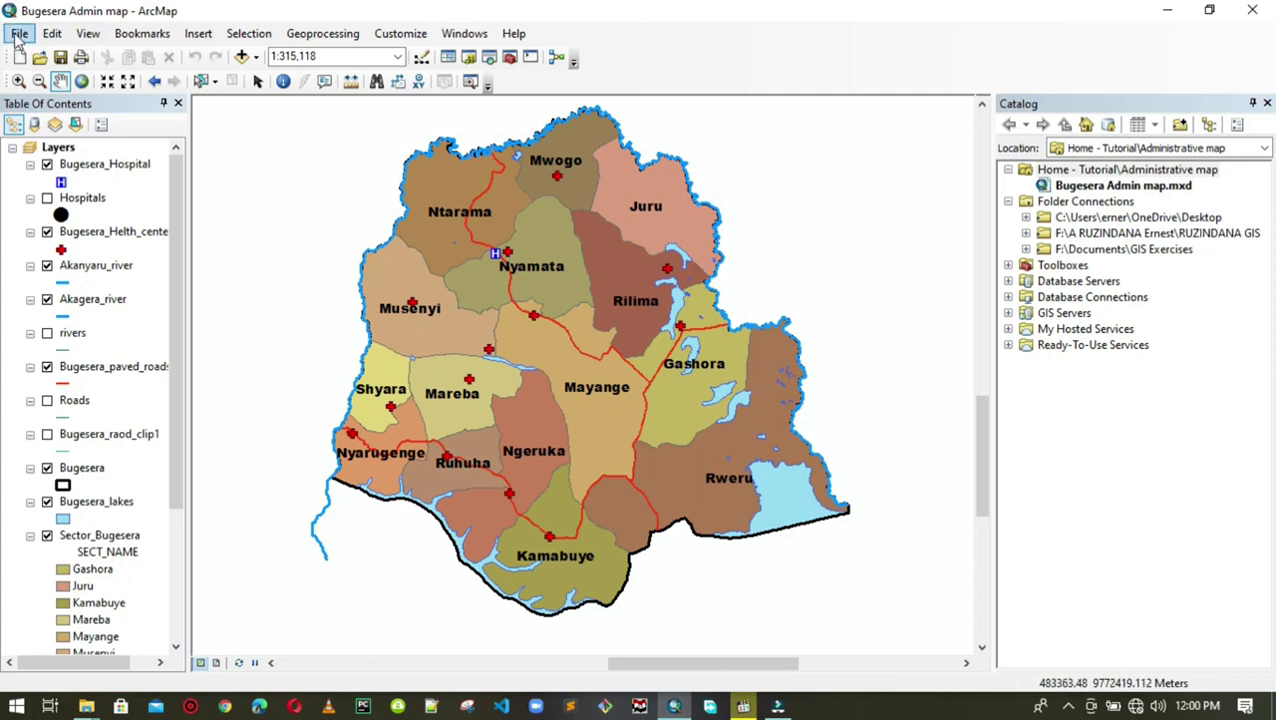
Switch the map to Layout View and dock the floating Layout tools beside the standard ones.
left_click(89, 35)
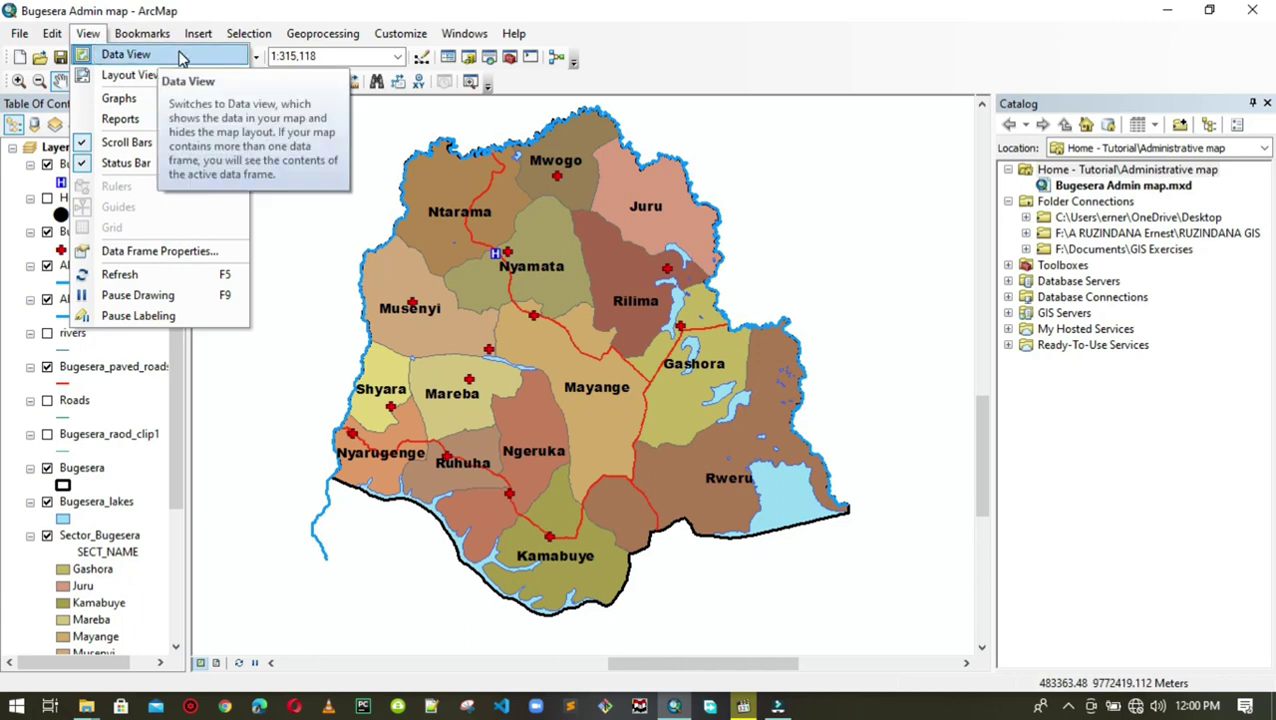
left_click(145, 86)
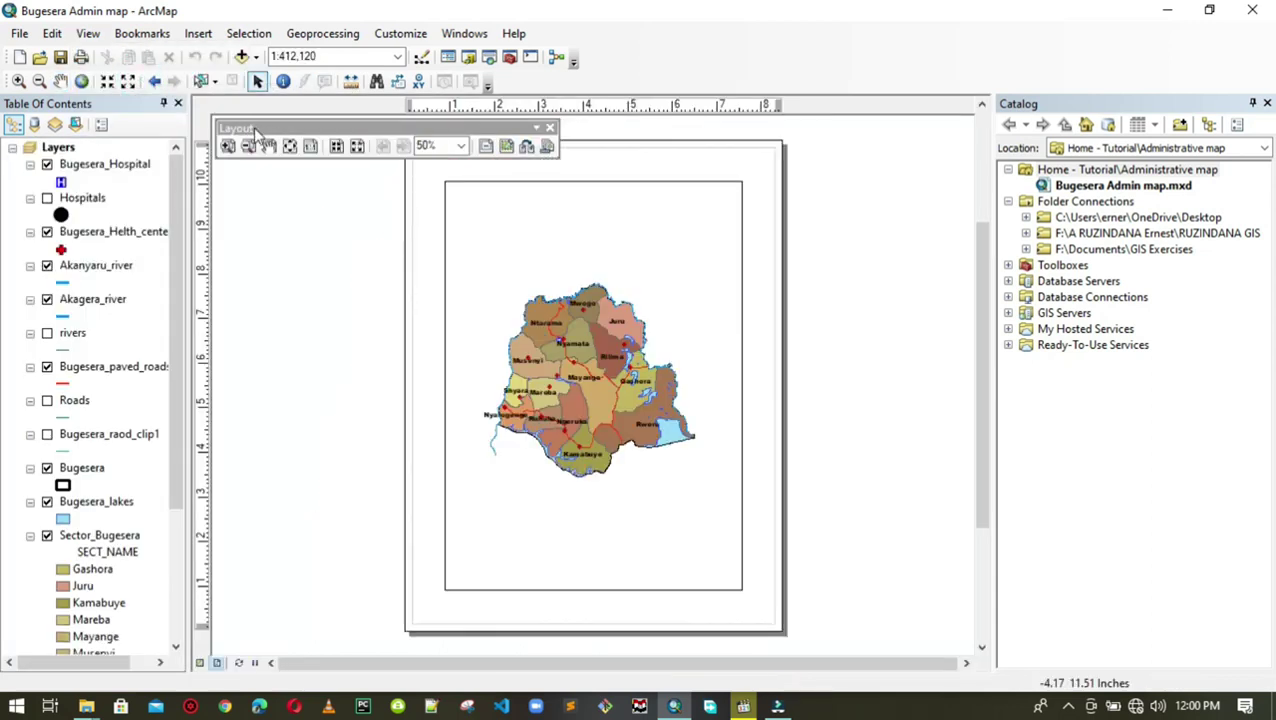
left_click_drag(265, 135, 526, 88)
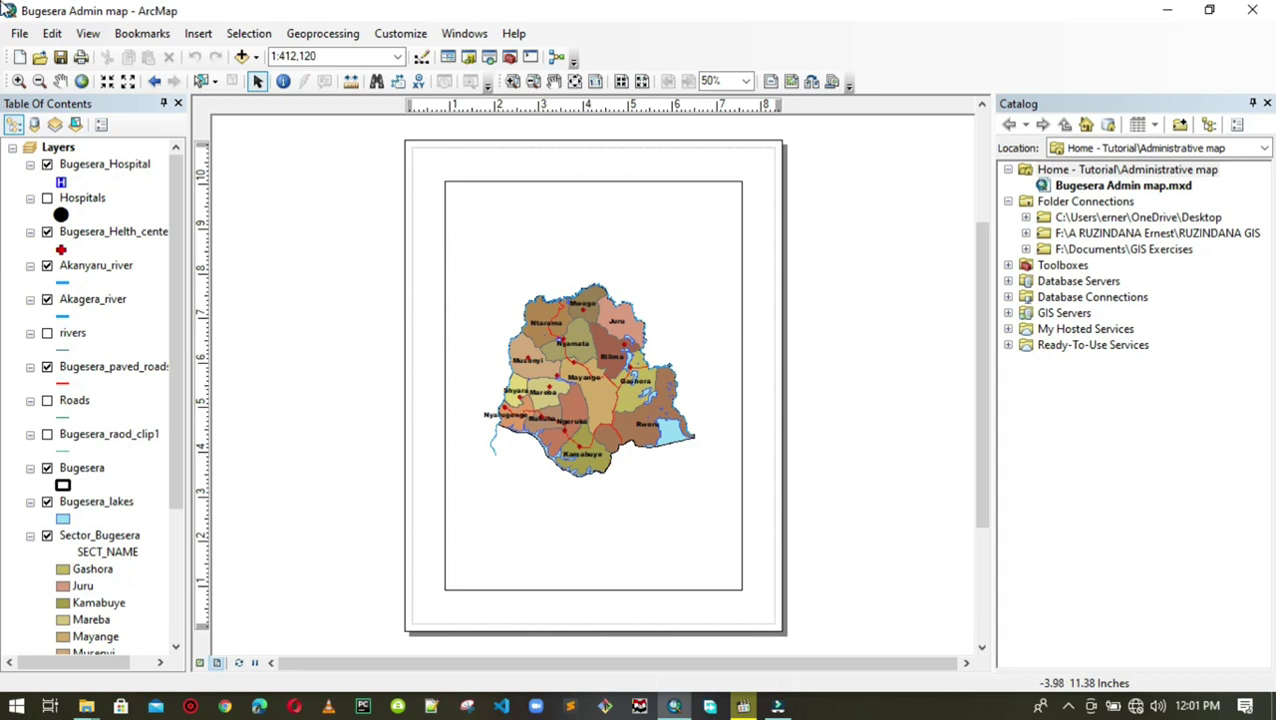
Set the paper orientation to Landscape and turn off Use Printer Paper Settings for the map page size.
left_click(18, 34)
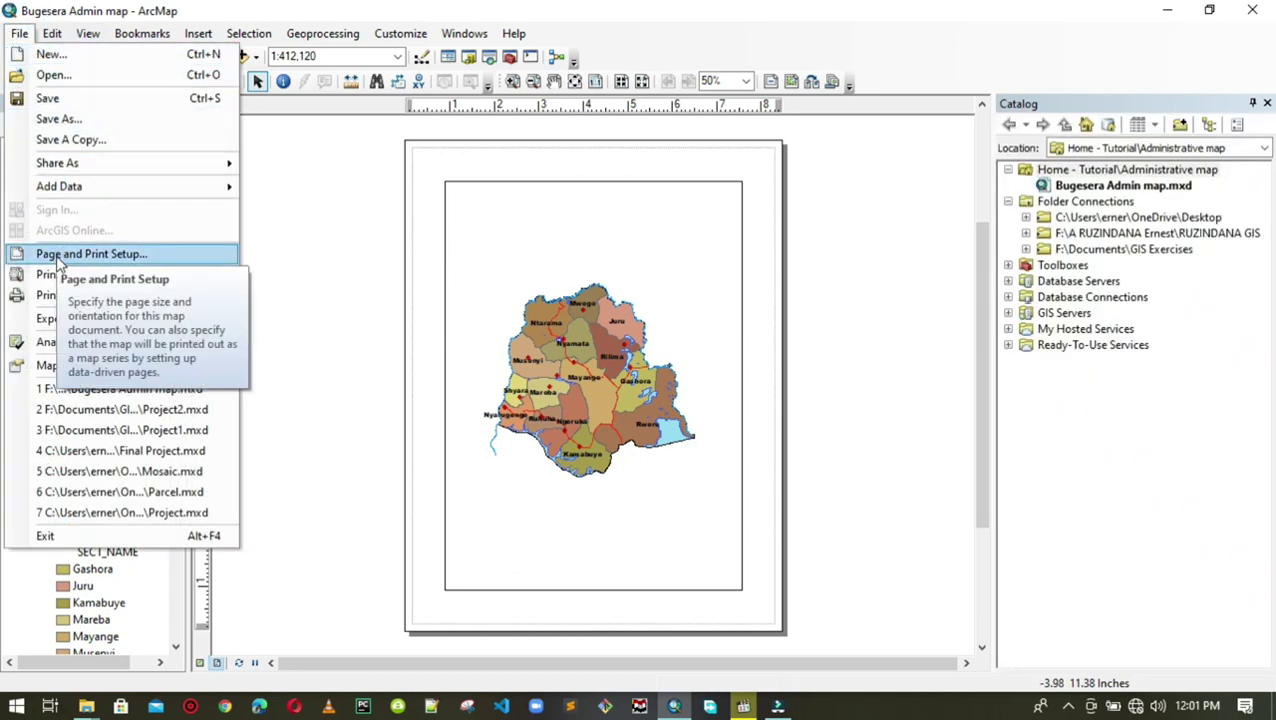
left_click(90, 254)
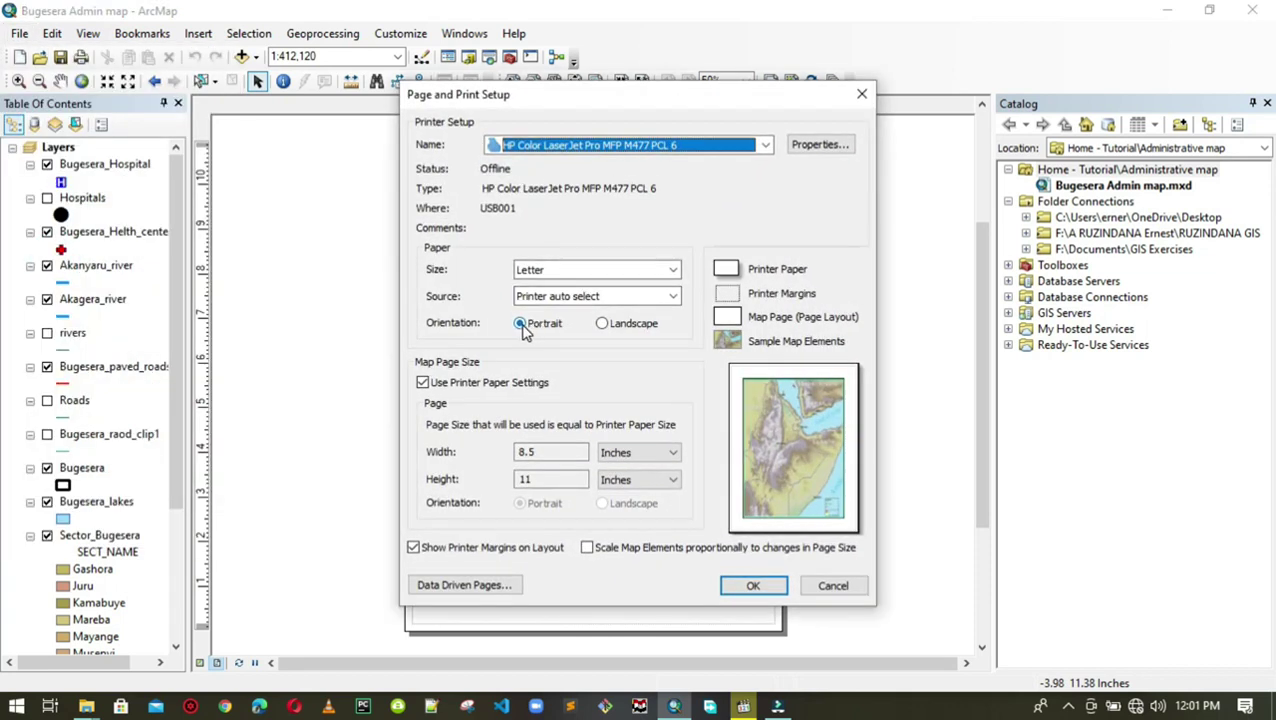
left_click(603, 326)
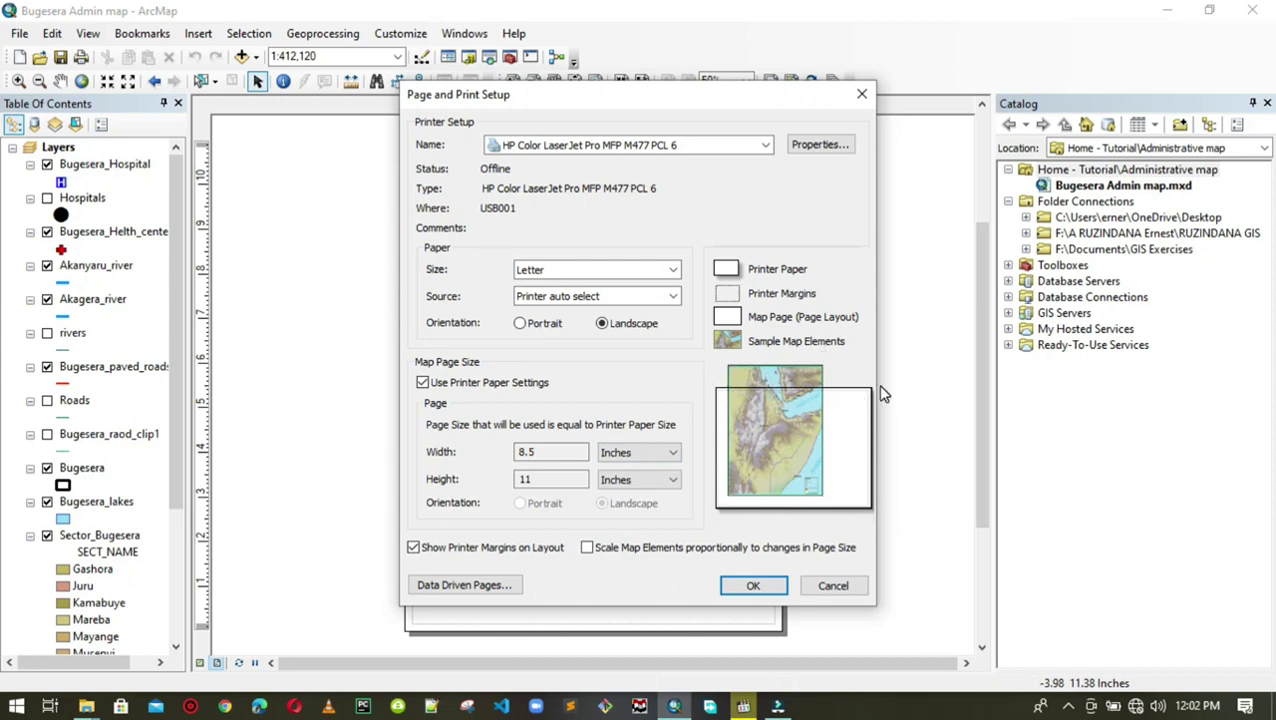
left_click(423, 382)
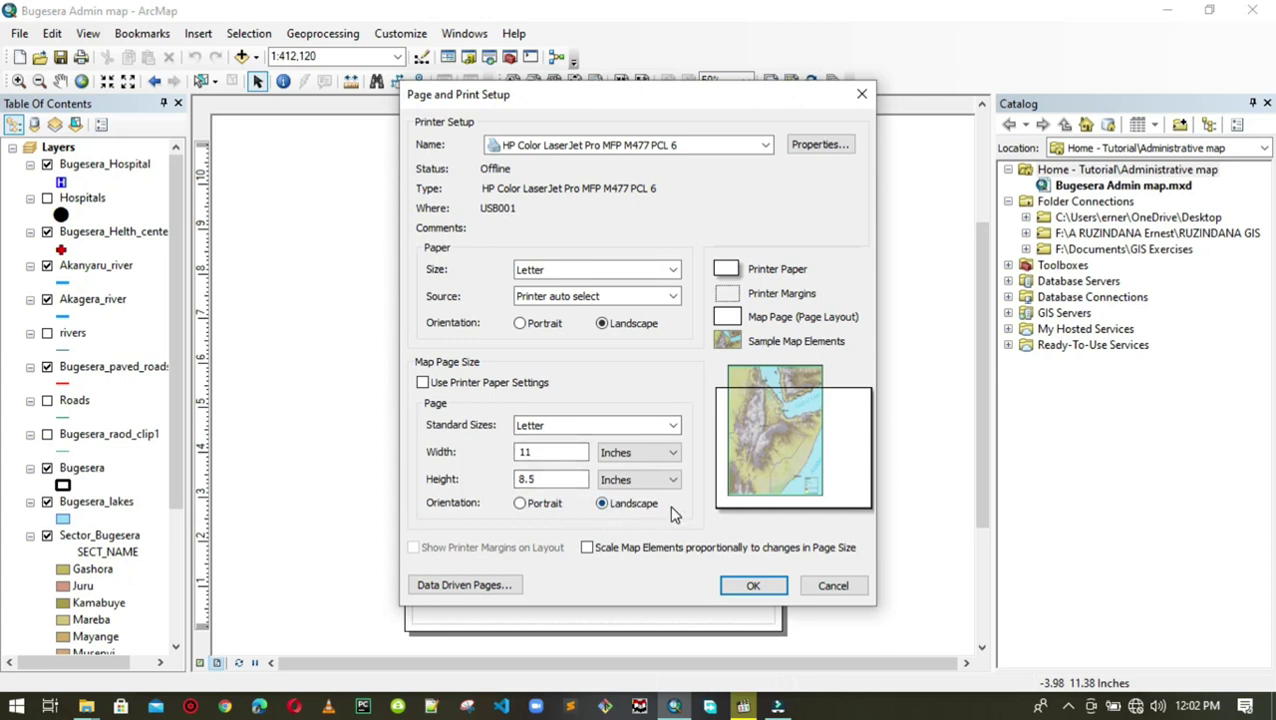
left_click(750, 585)
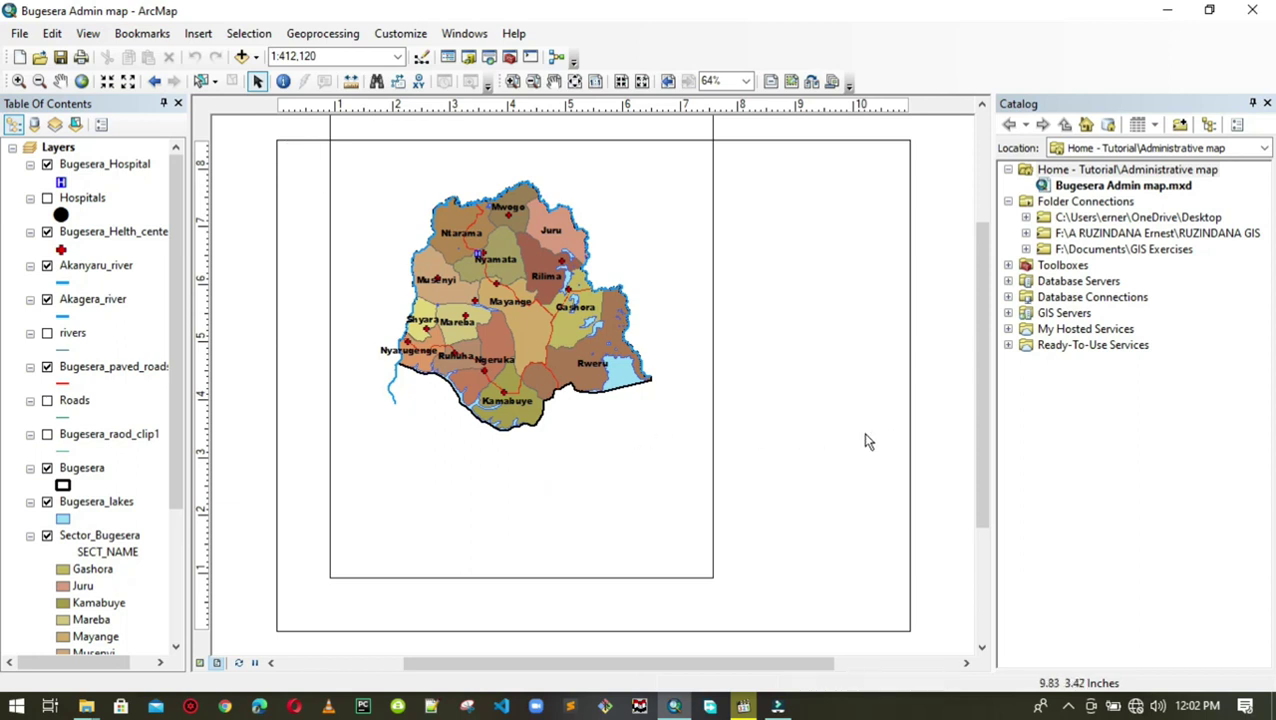
Resize the data frame to about 8.2 by 7.6 inches inside the landscape page, leaving space above it and to its right.
scroll(982, 373, "up", 1)
scroll(982, 373, "up", 3)
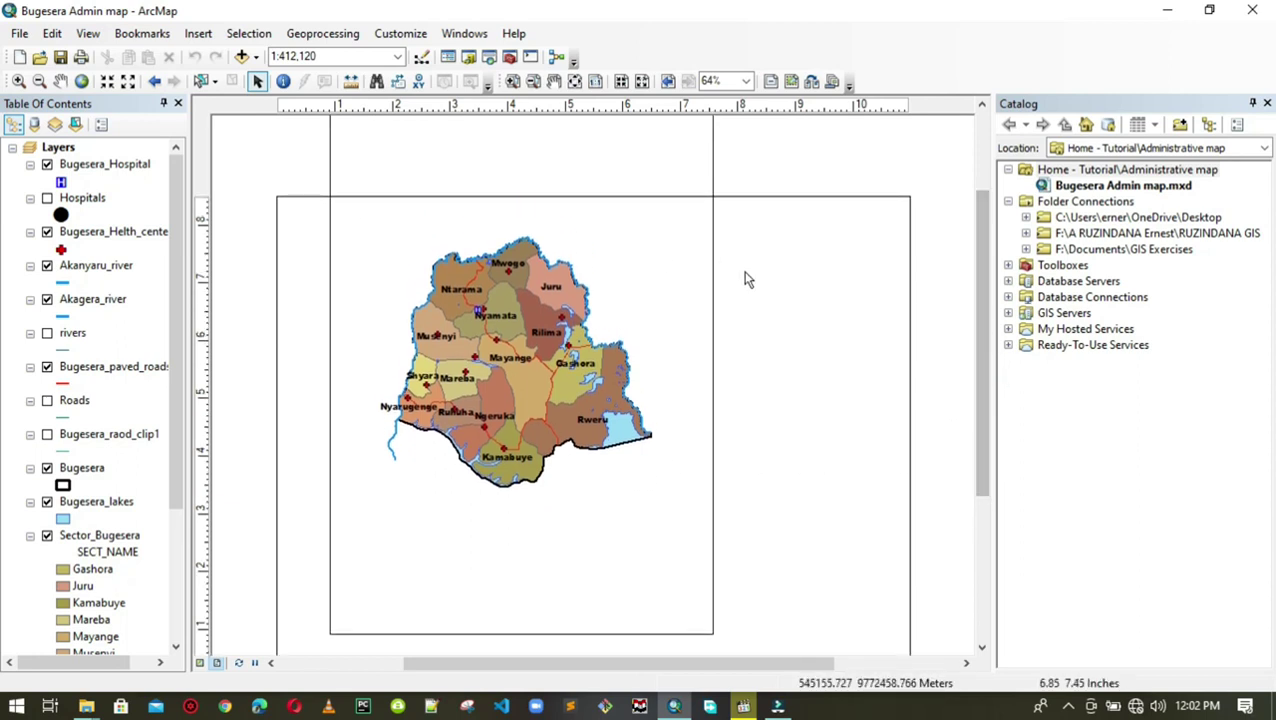
scroll(983, 274, "up", 6)
left_click(525, 204)
left_click_drag(523, 200, 517, 318)
scroll(985, 250, "down", 15)
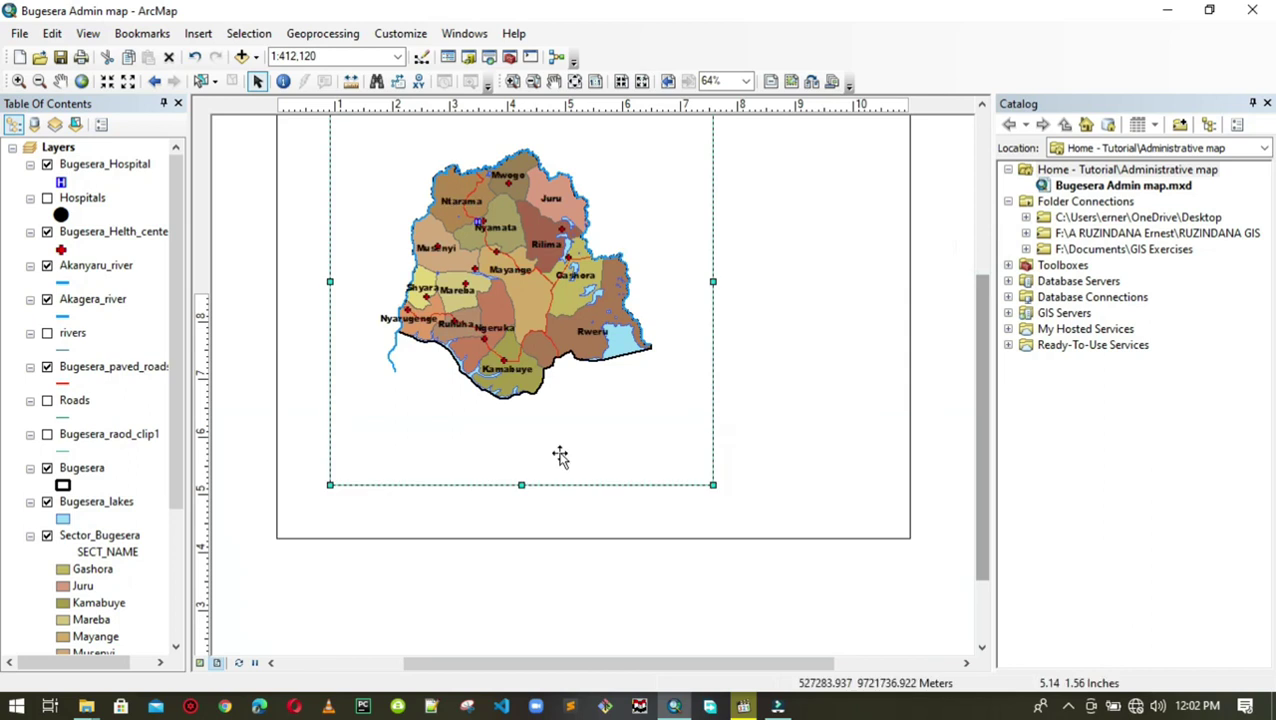
left_click_drag(520, 510, 521, 532)
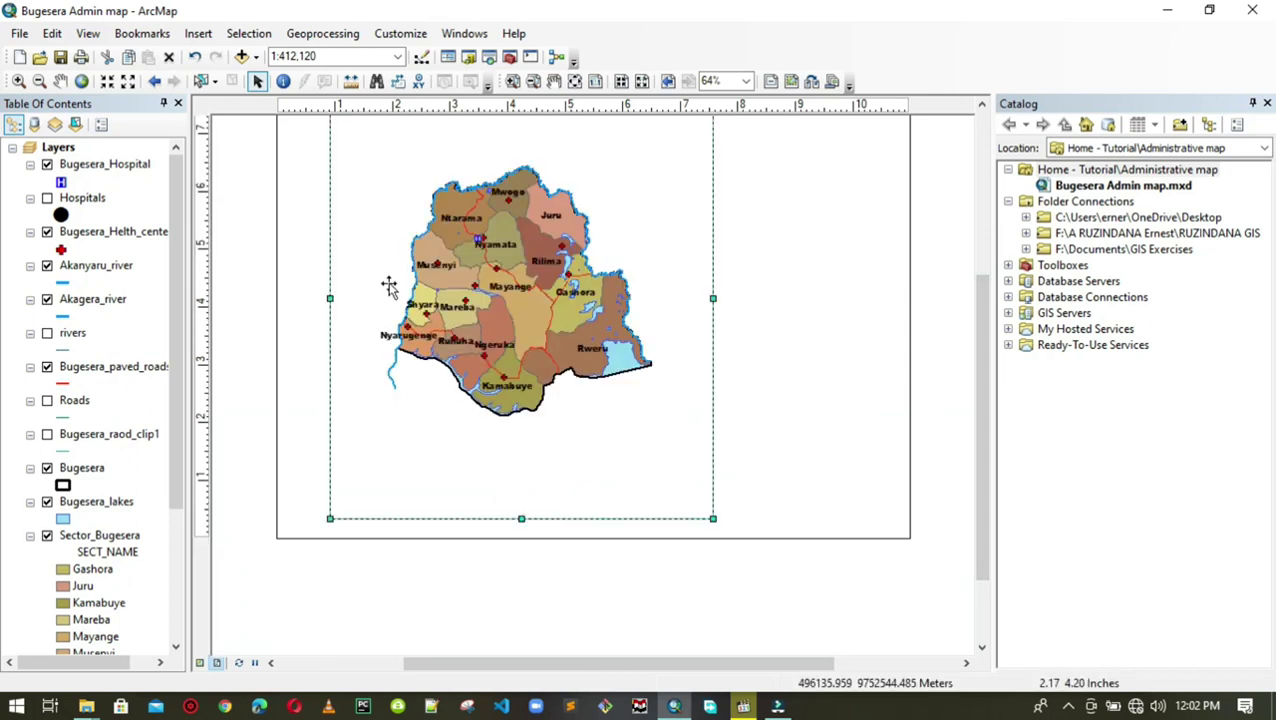
left_click_drag(329, 298, 297, 299)
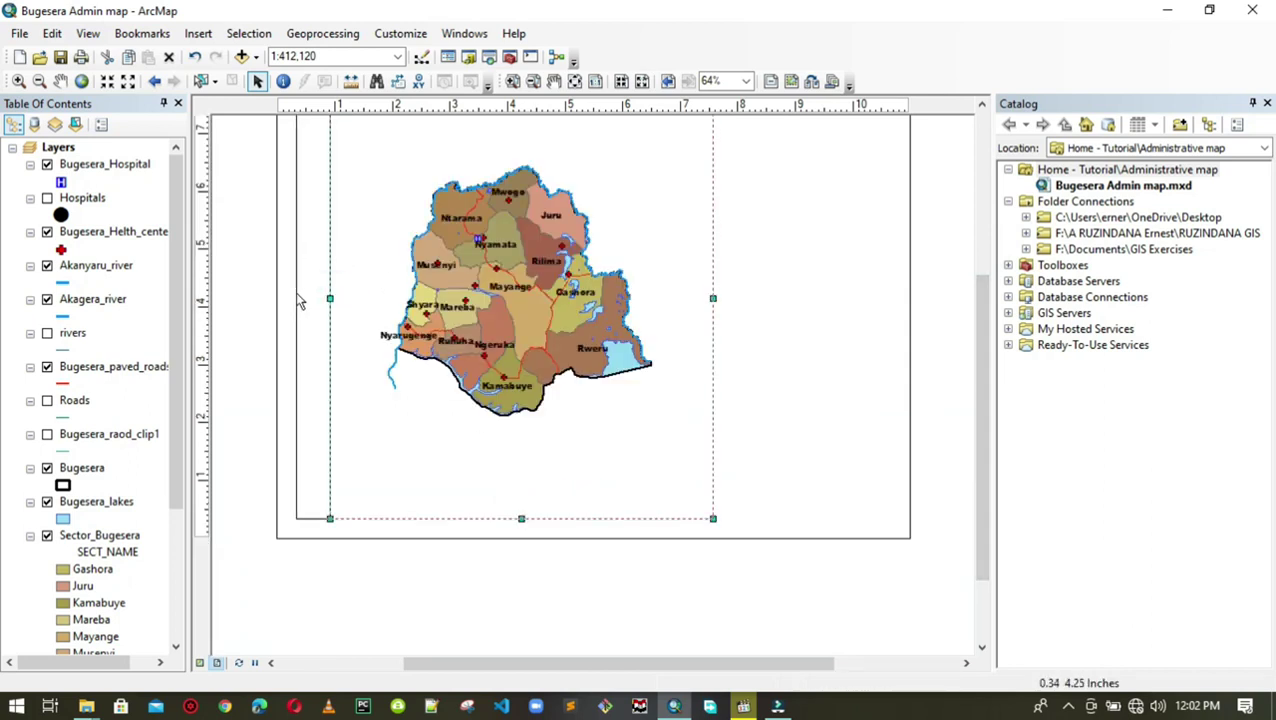
left_click_drag(708, 297, 762, 300)
left_click_drag(991, 373, 993, 310)
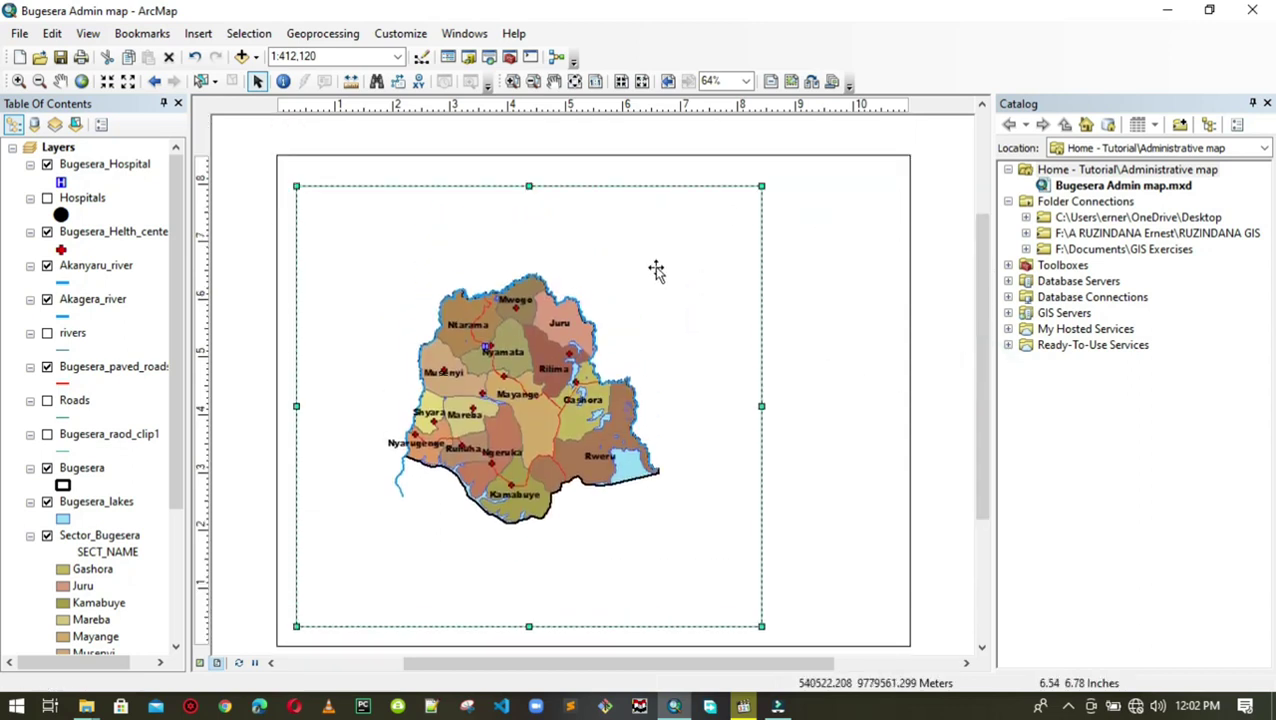
left_click_drag(528, 184, 526, 192)
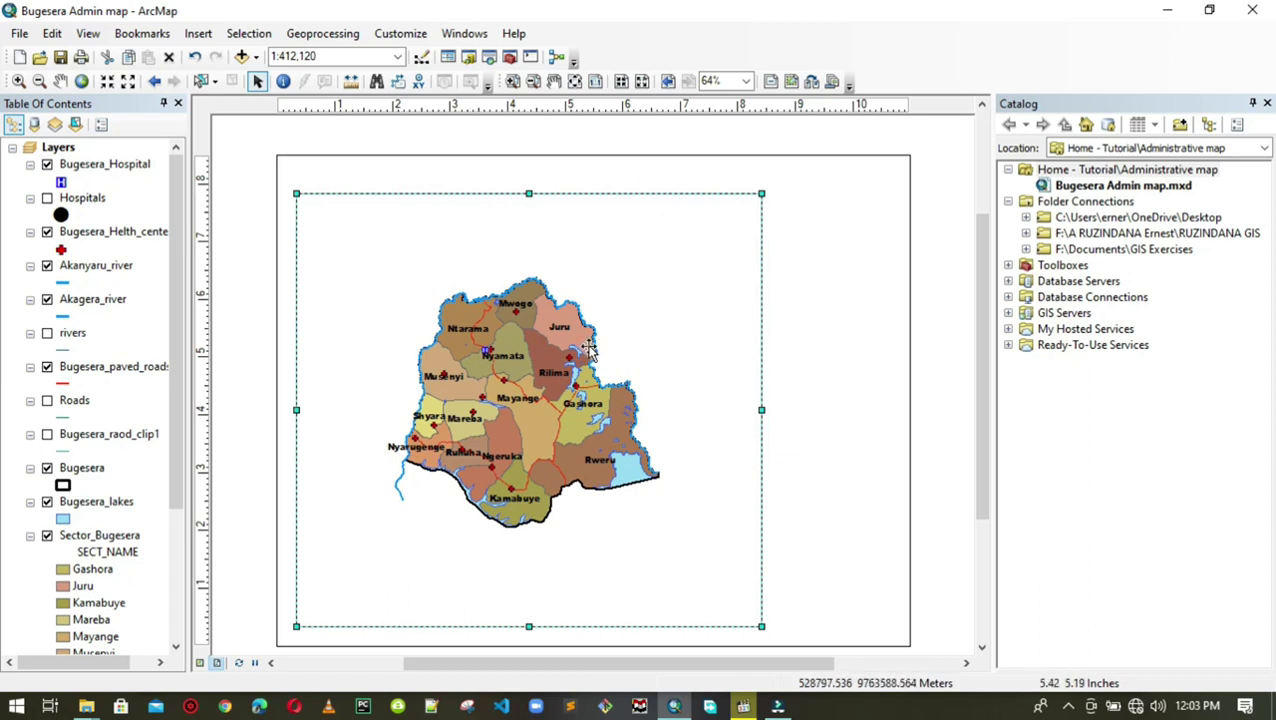
left_click_drag(300, 624, 293, 630)
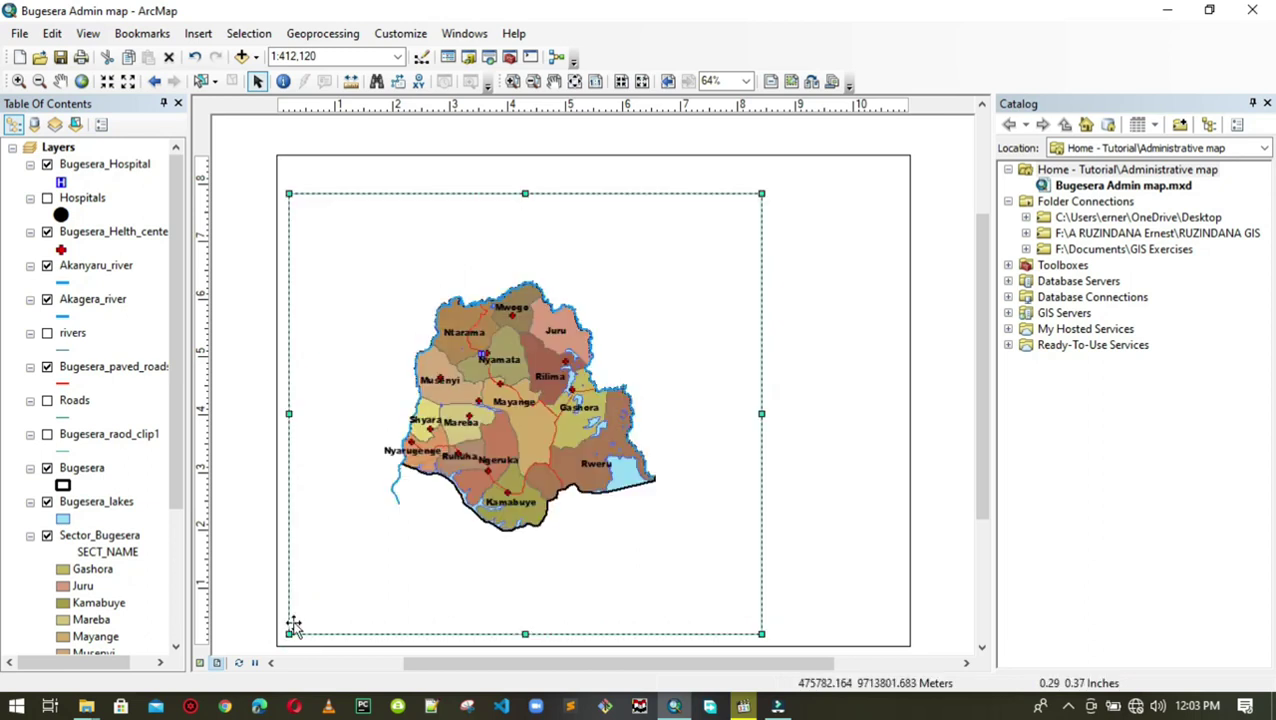
Zoom the data frame to the extent of the Bugesera layer.
left_click(82, 468)
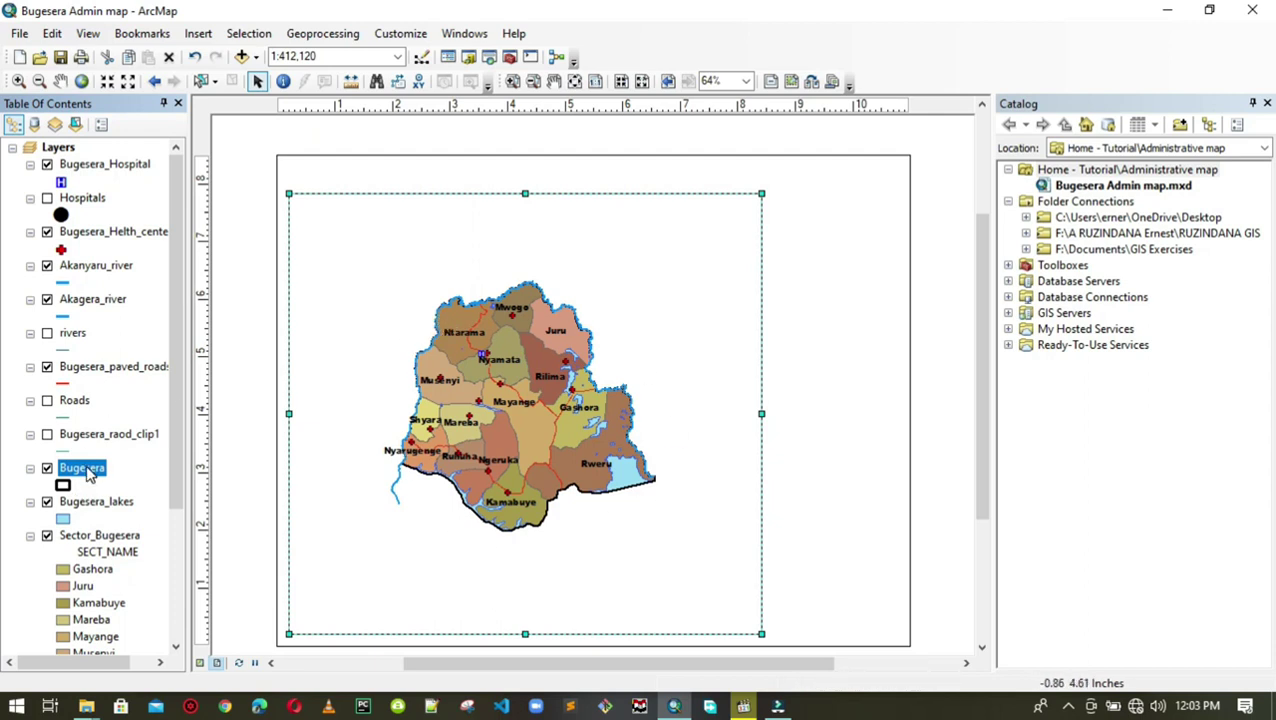
right_click(88, 472)
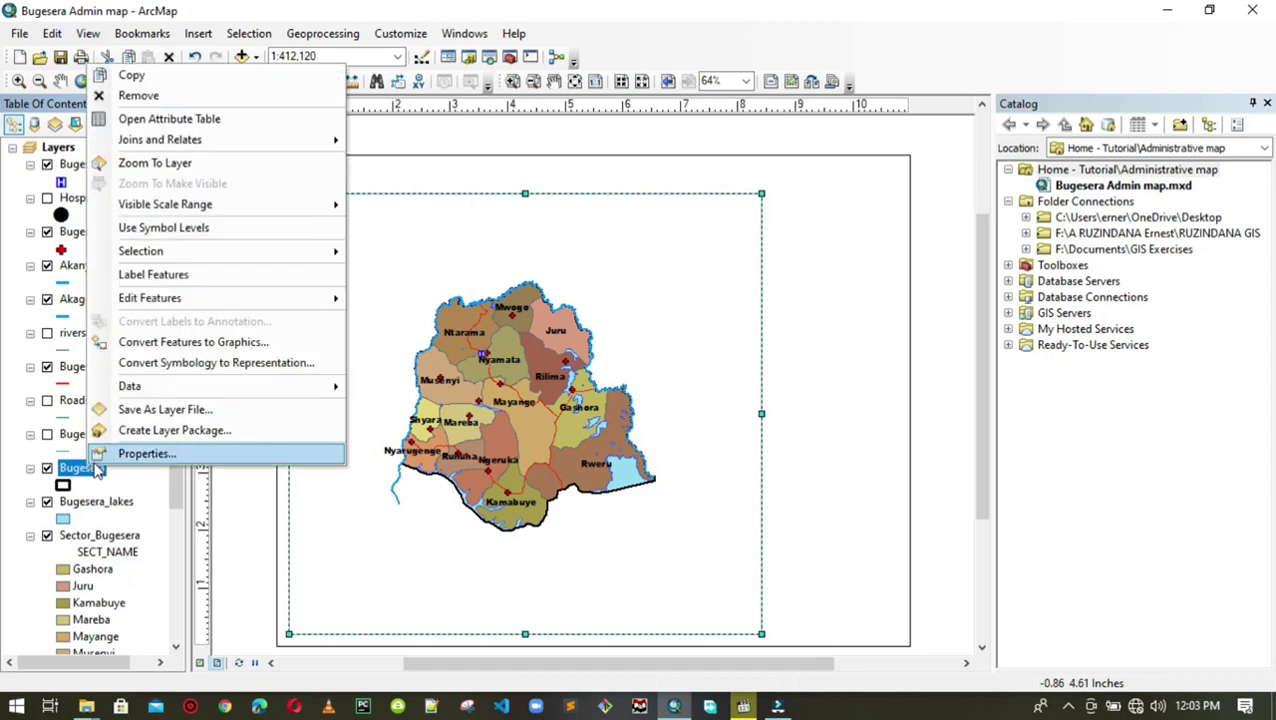
left_click(160, 163)
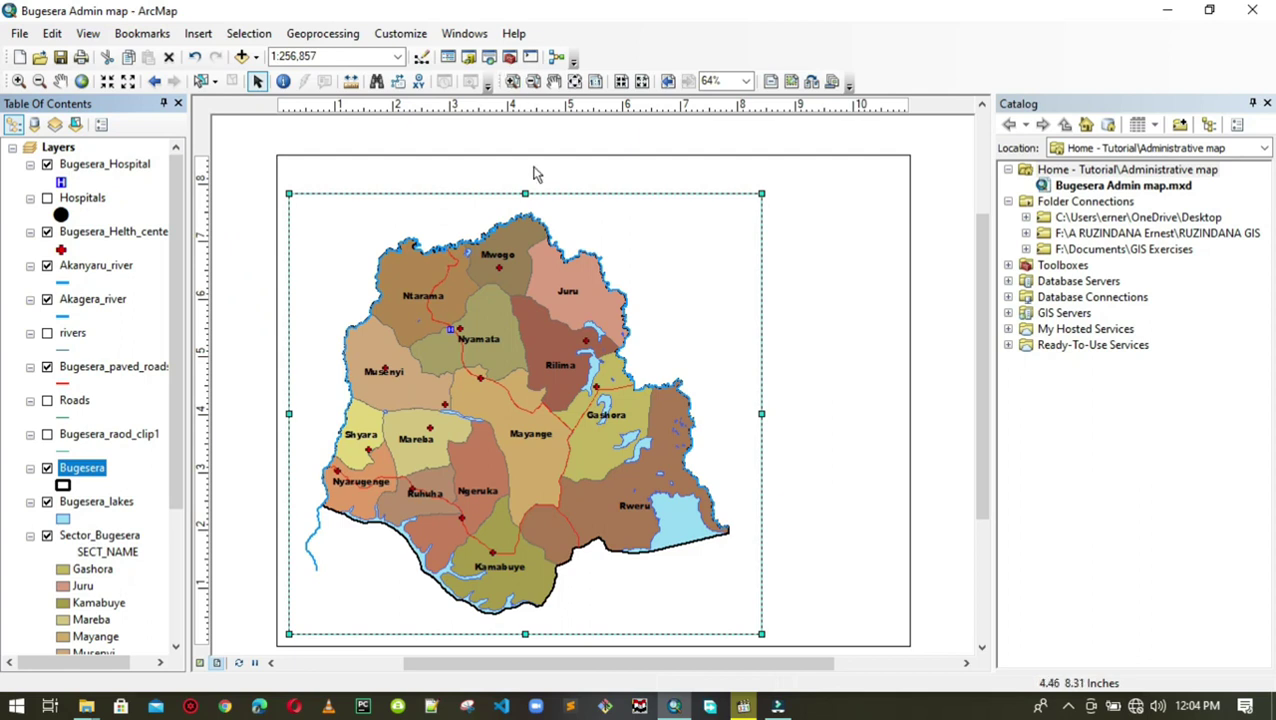
Display the Draw tools and dock them next to the standard tools.
right_click(884, 53)
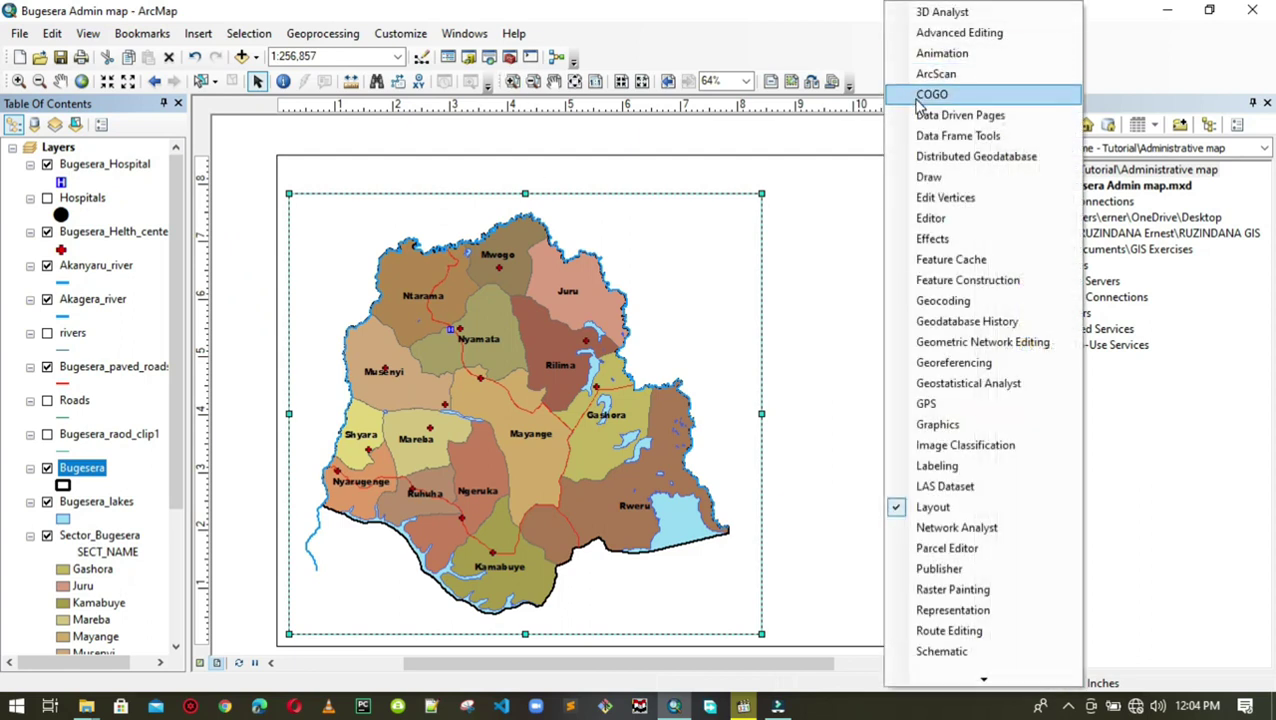
left_click(942, 180)
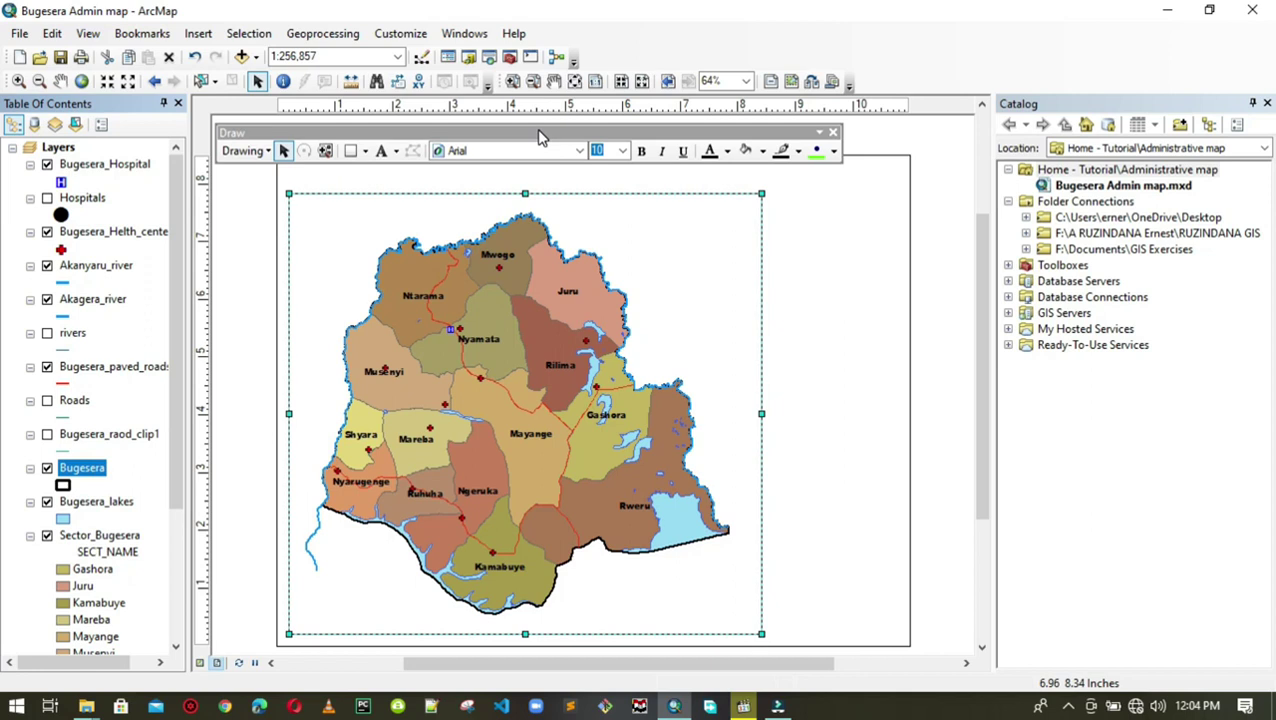
mouse_move(535, 128)
left_mouse_down()
mouse_move(624, 128)
mouse_move(832, 80)
mouse_move(859, 57)
left_mouse_up()
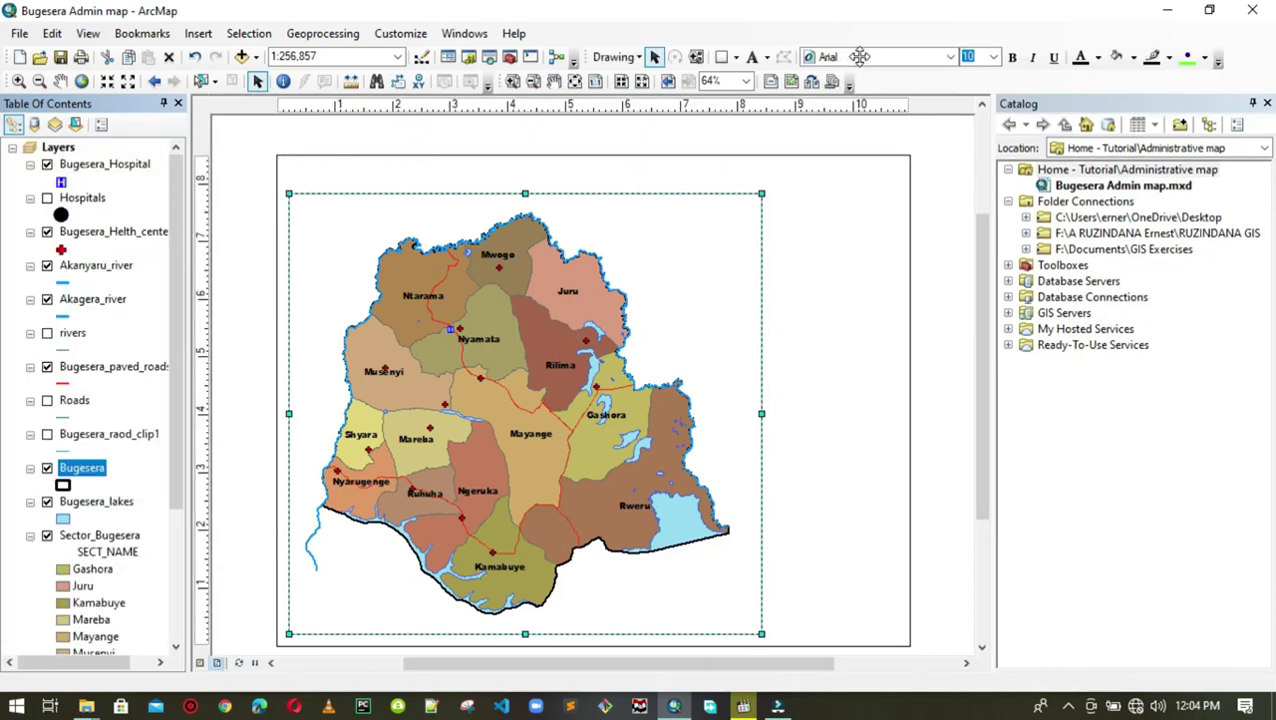
Add the title text "Bugesera District Administrative Map" above the data frame.
left_click(754, 58)
left_click(425, 178)
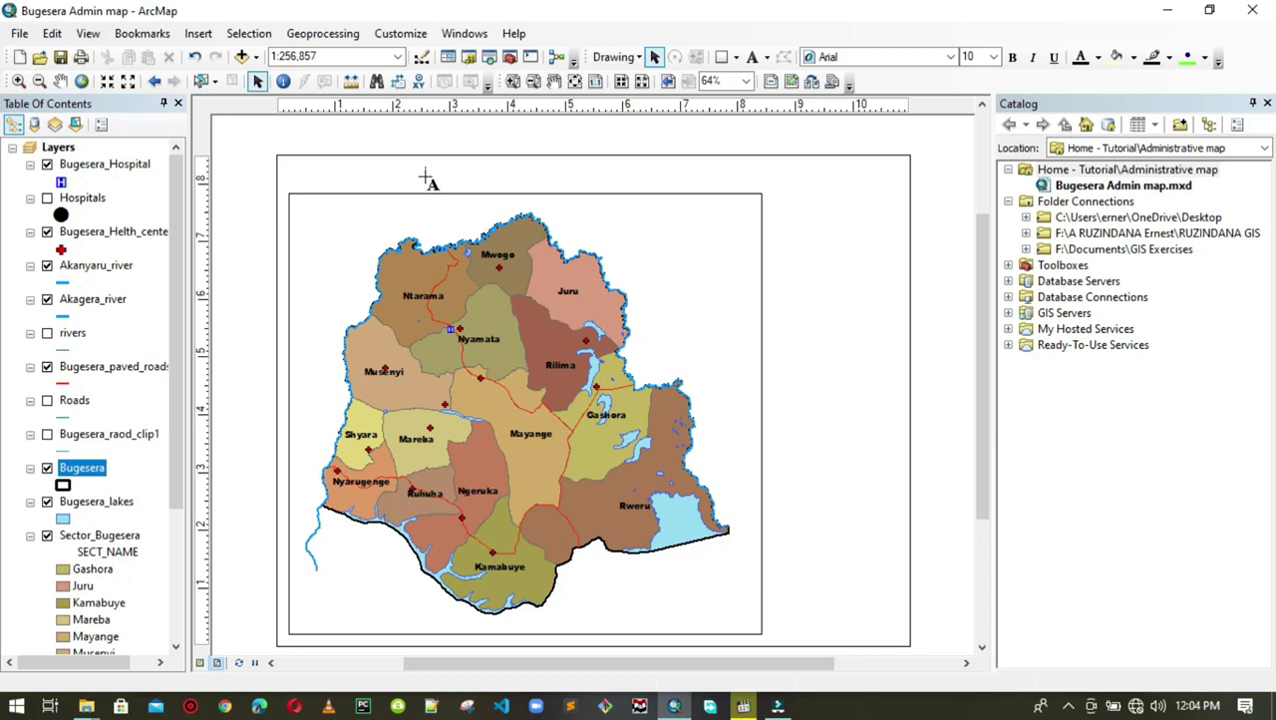
type("Bugesera District Administrative Map")
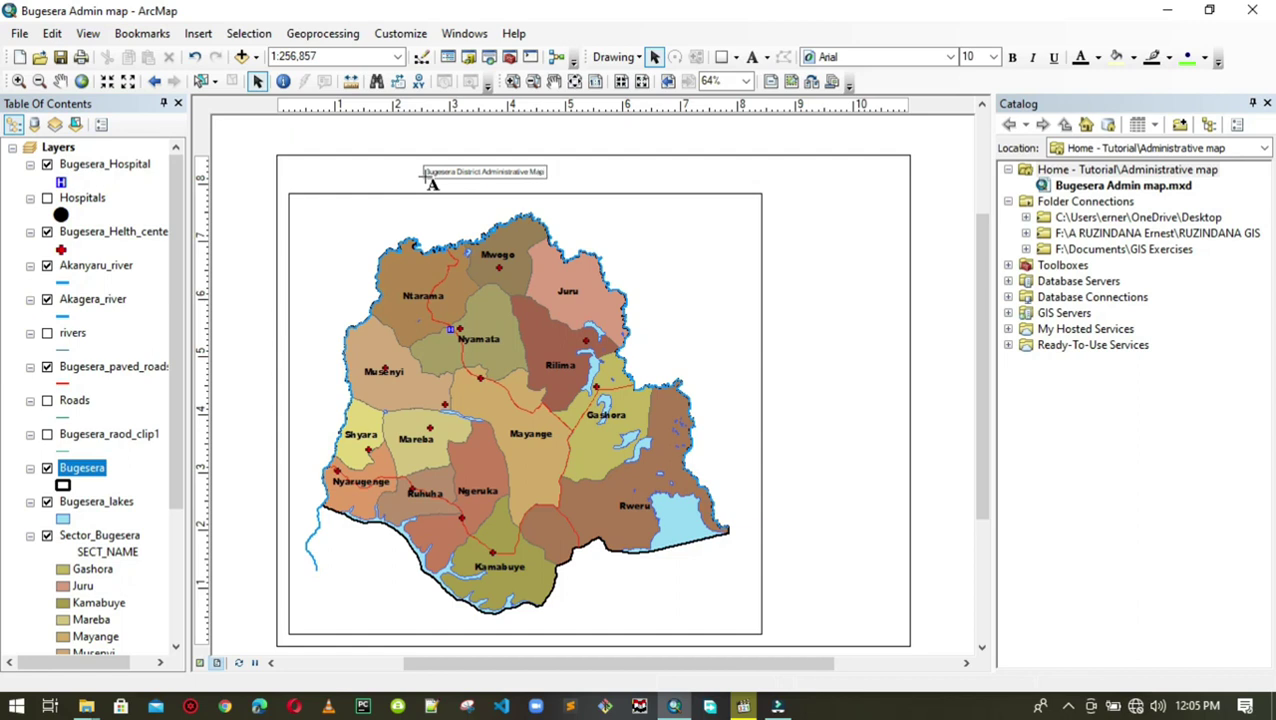
key("Return")
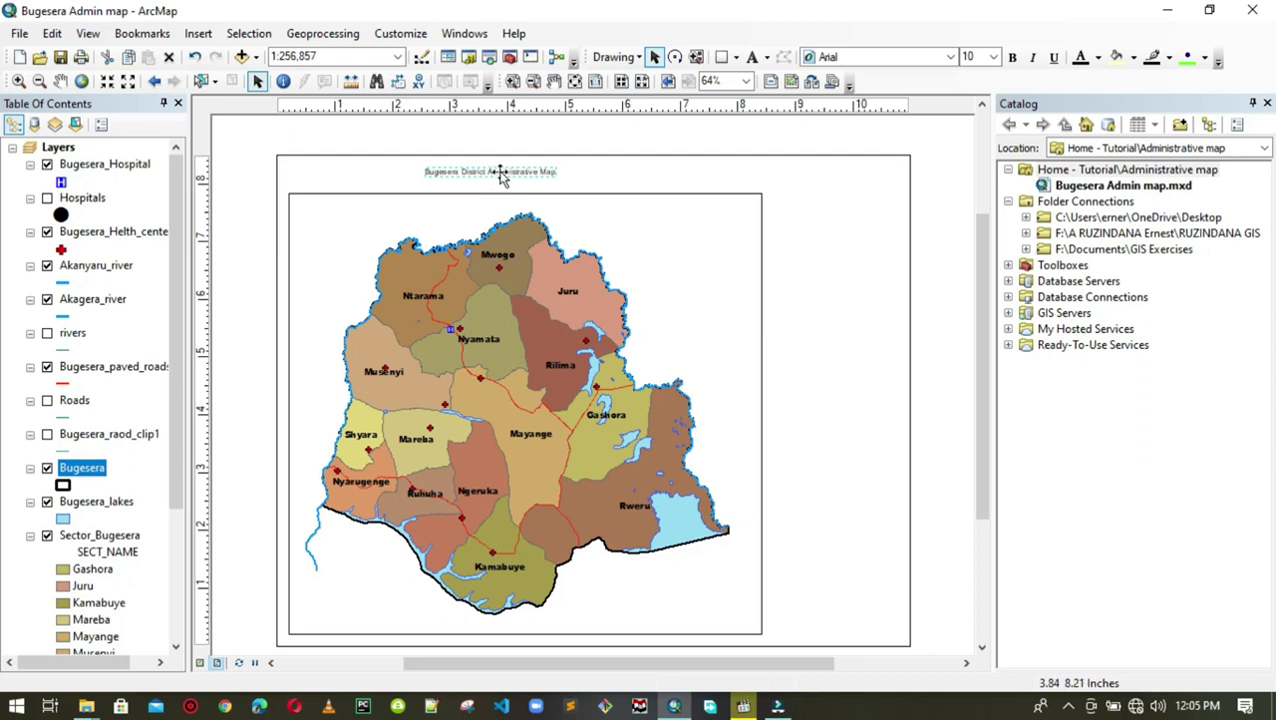
Format the map title in Trebuchet MS at size 20 and center it above the data frame.
left_click(951, 57)
type("t MS")
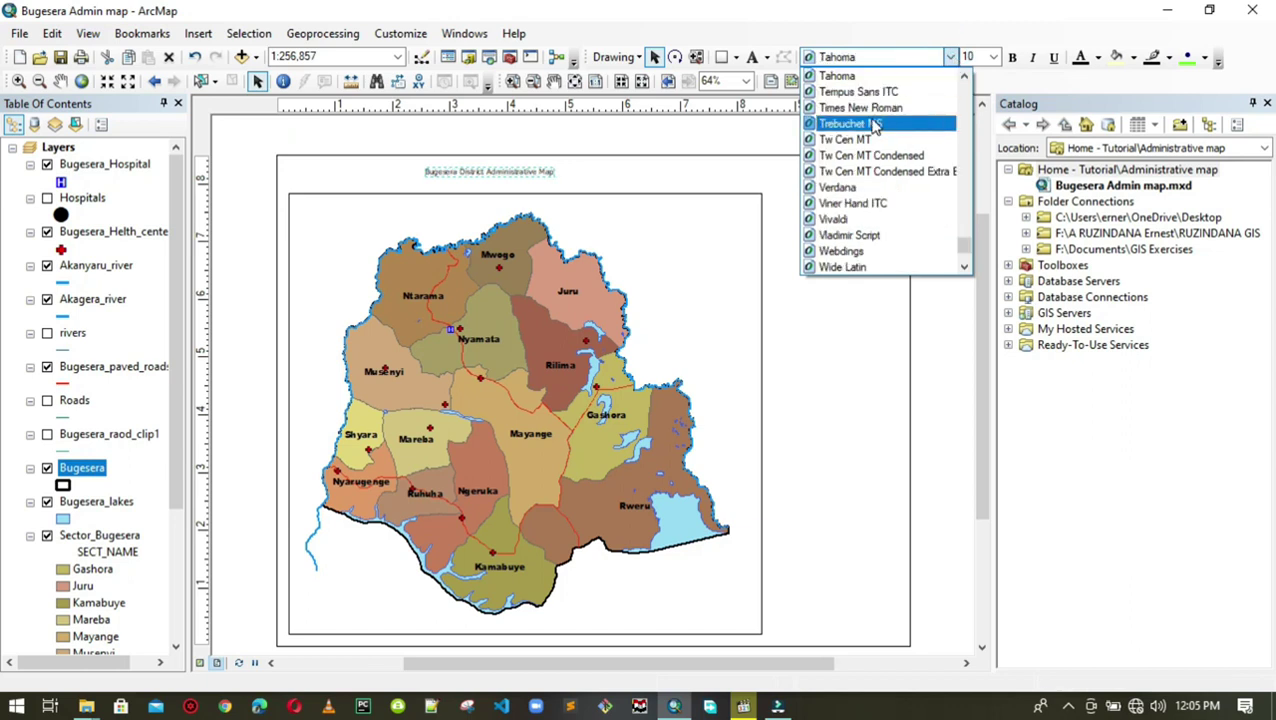
left_click(866, 122)
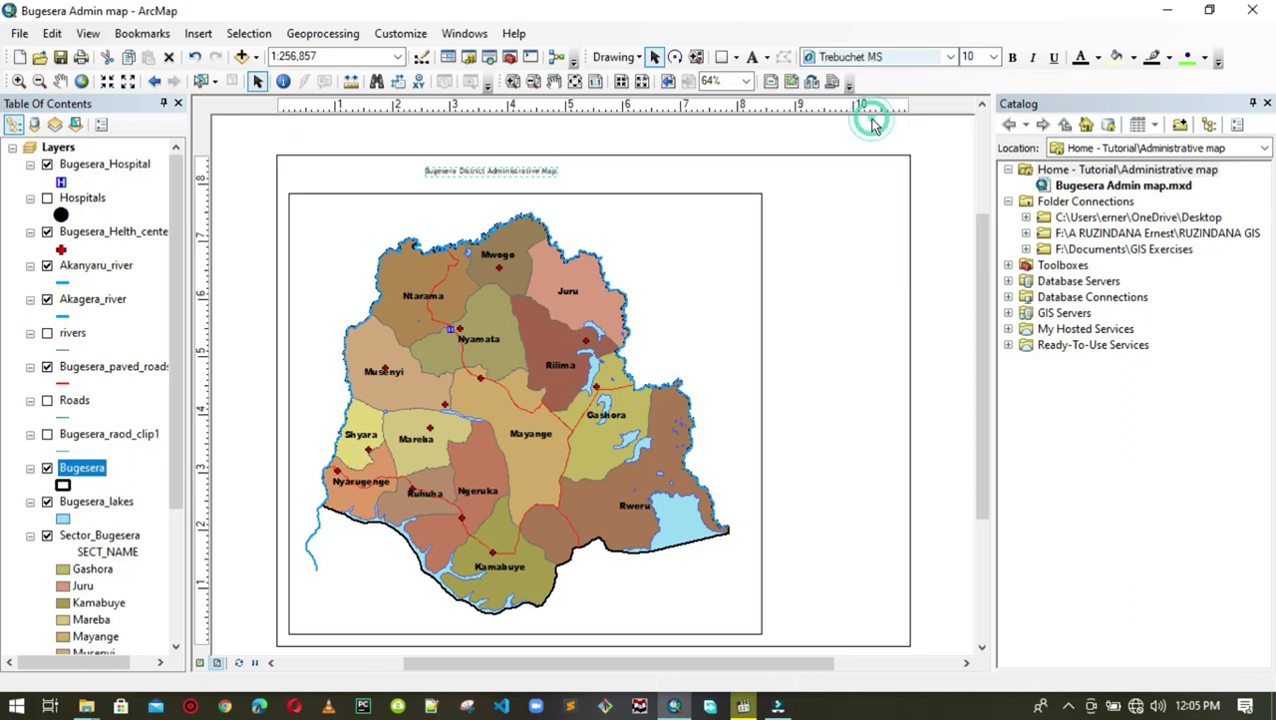
left_click(993, 57)
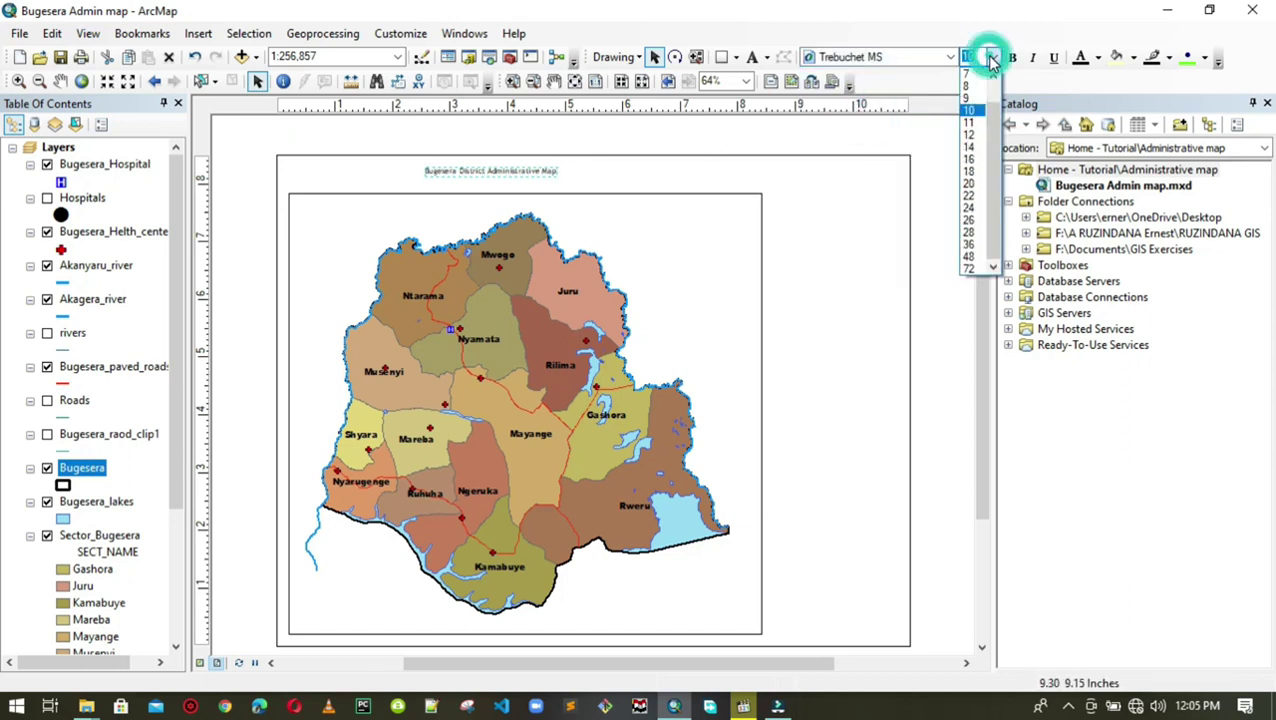
left_click(969, 184)
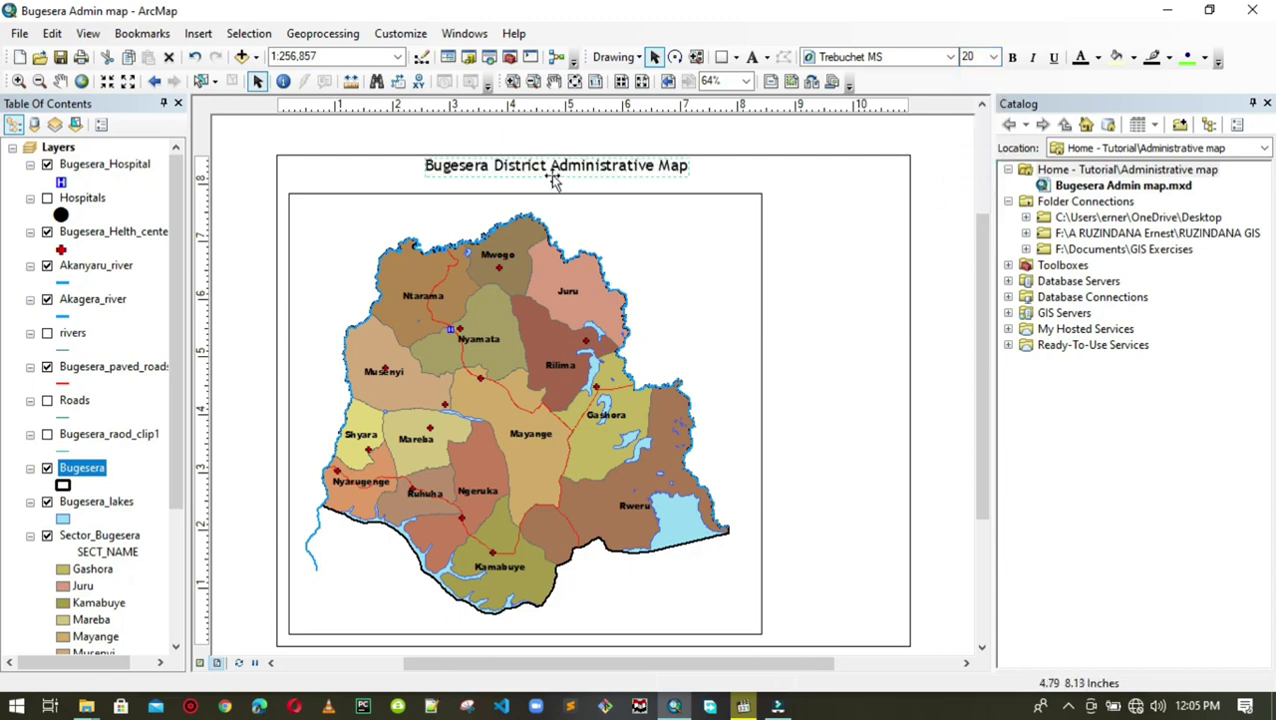
left_click_drag(545, 170, 522, 174)
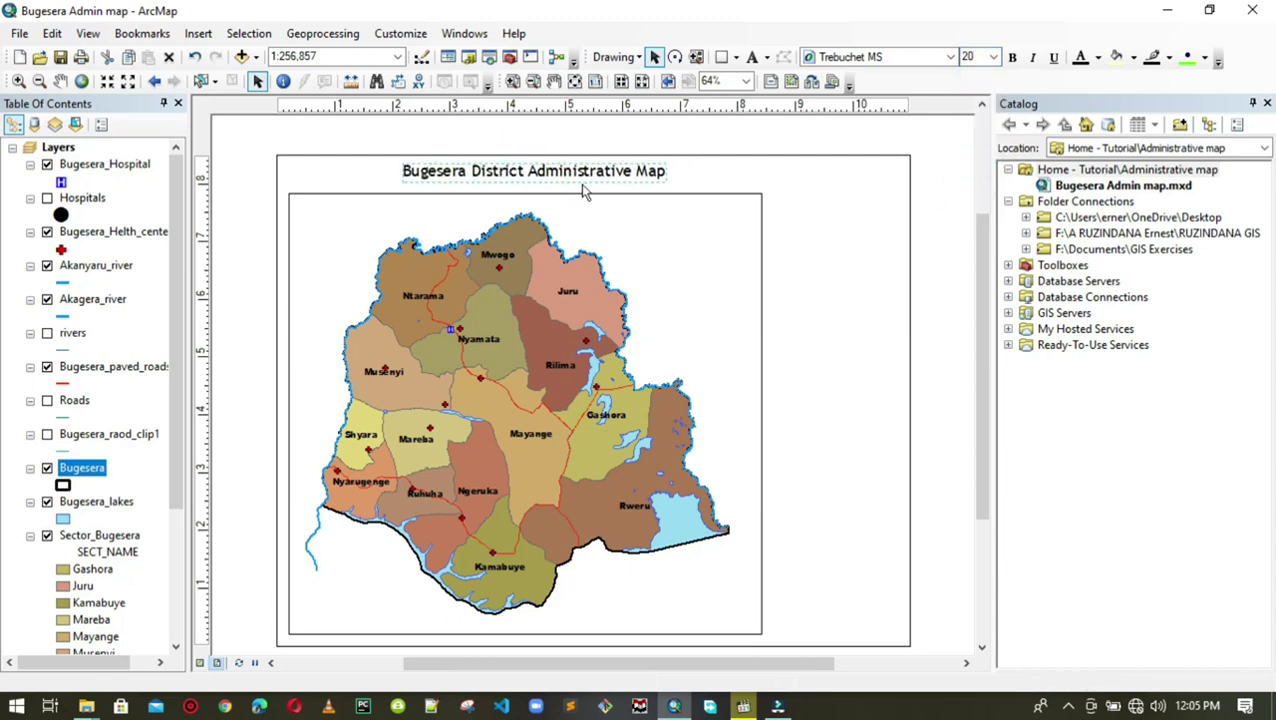
left_click(819, 188)
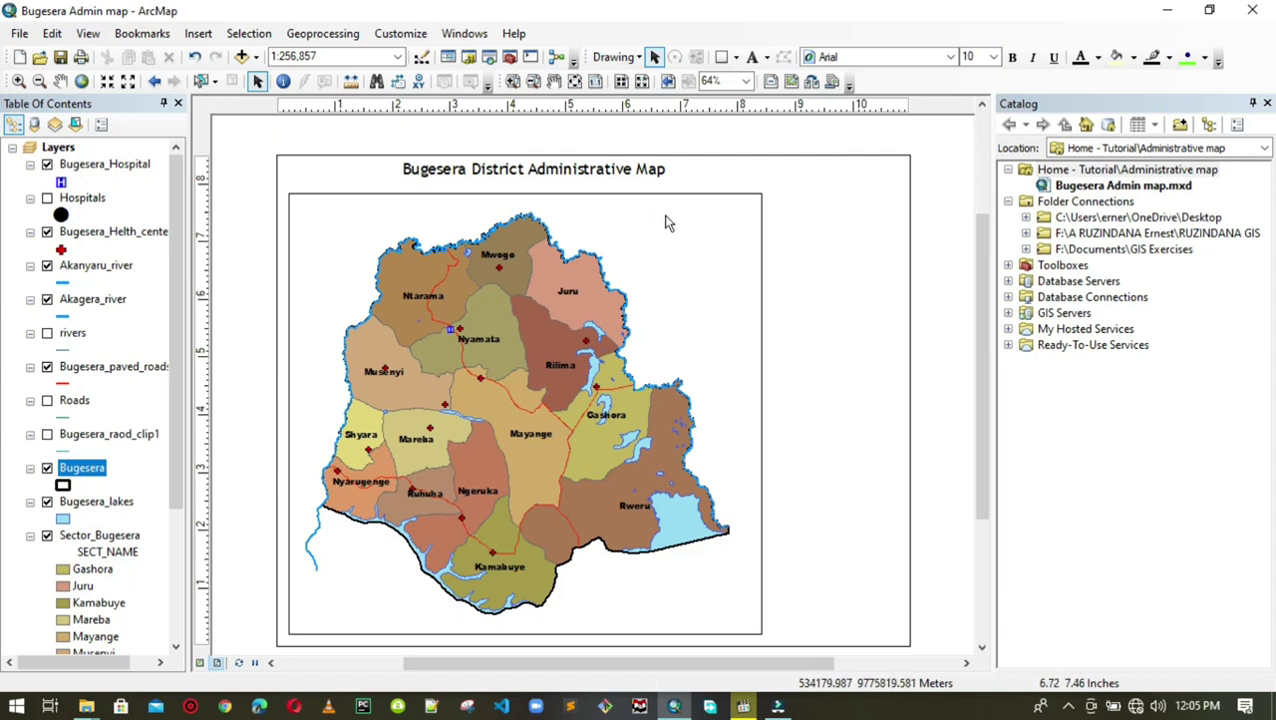
Start a new reference grid for the data frame as a graticule that divides the map by meridians and parallels.
left_click(677, 246)
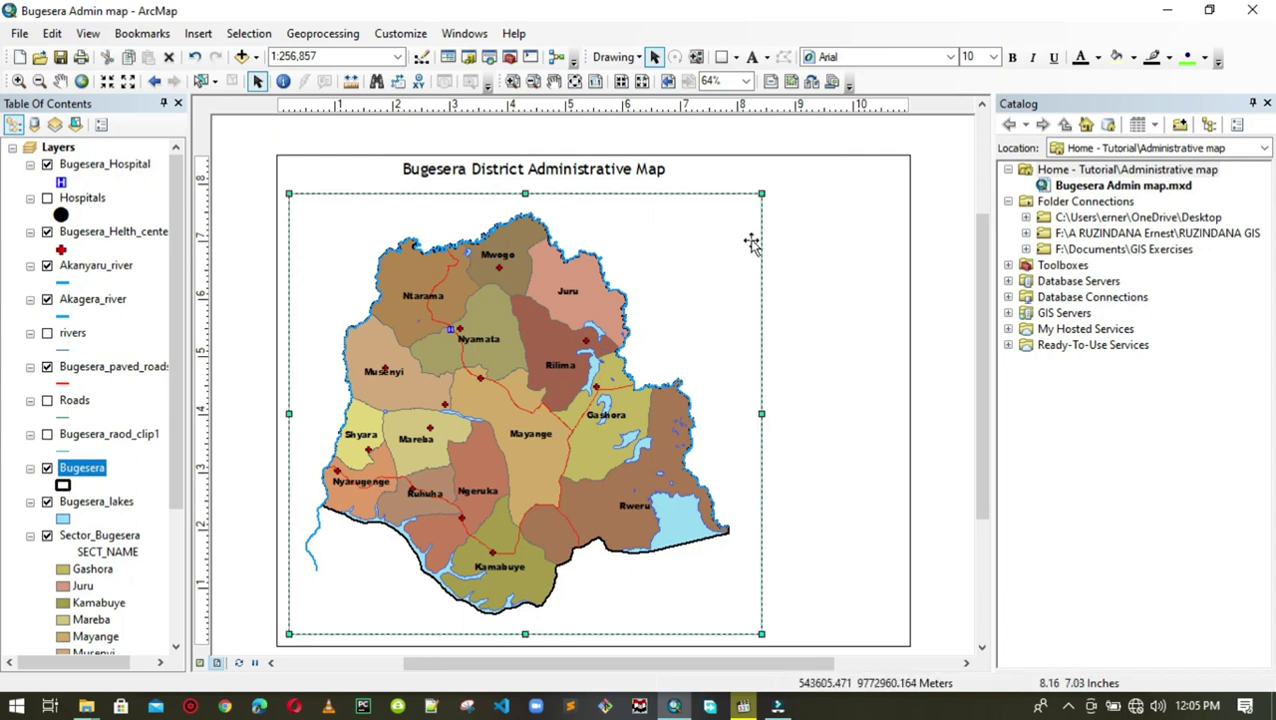
left_click(703, 242)
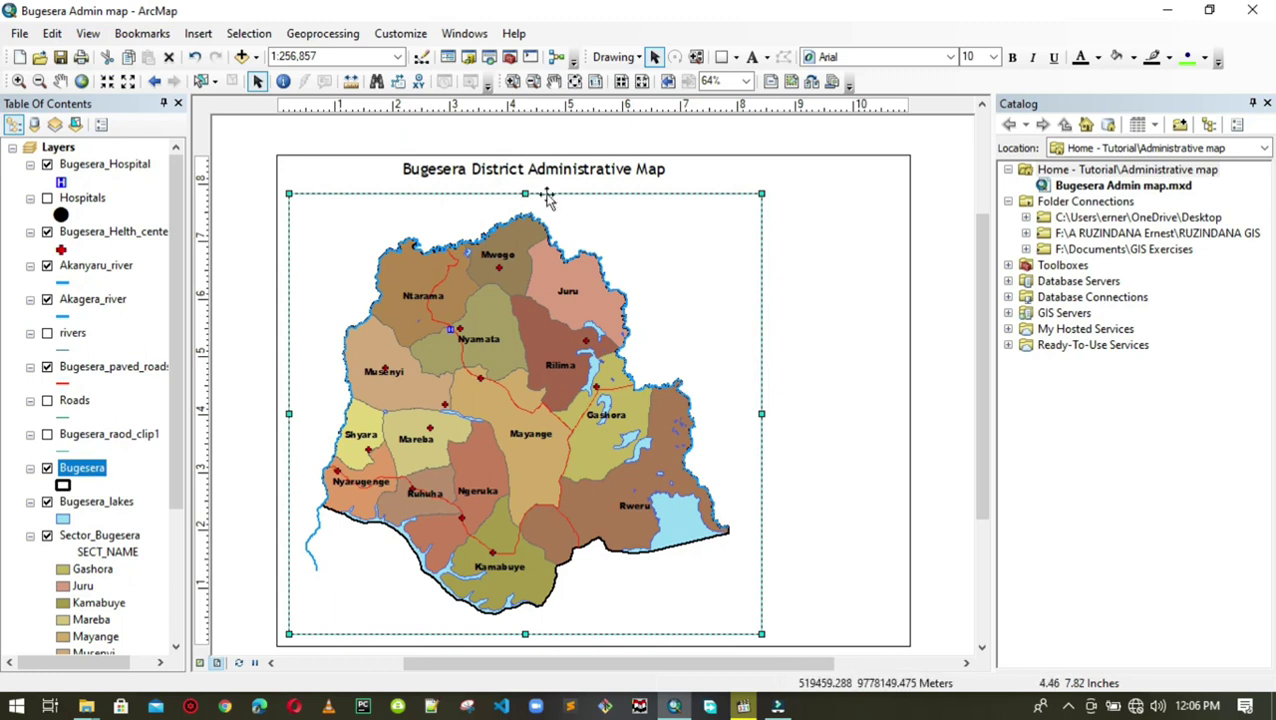
right_click(726, 287)
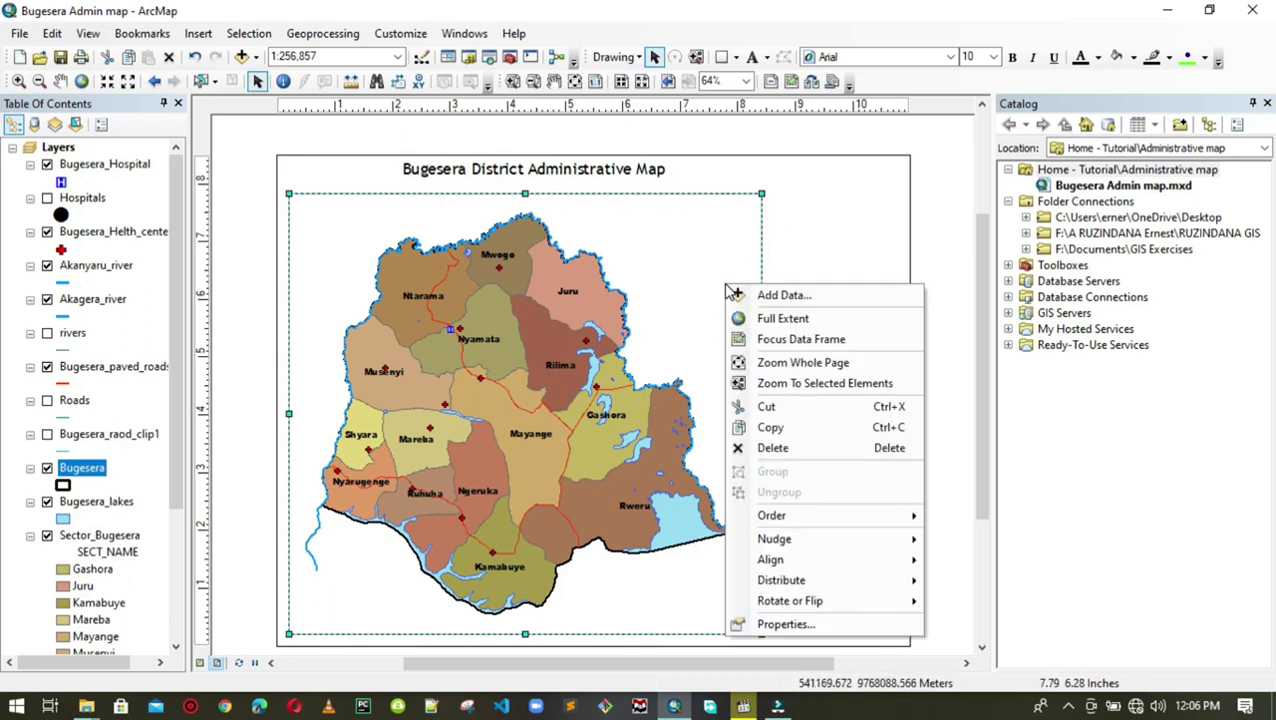
left_click(783, 625)
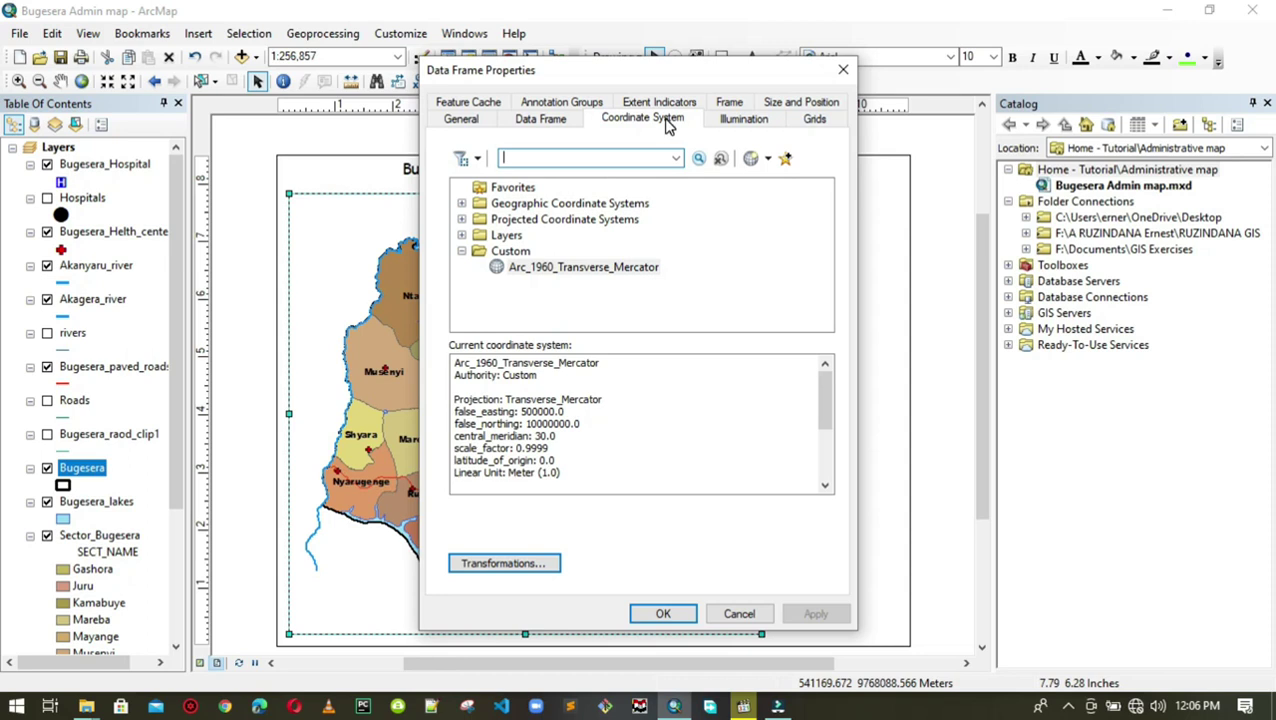
left_click(814, 120)
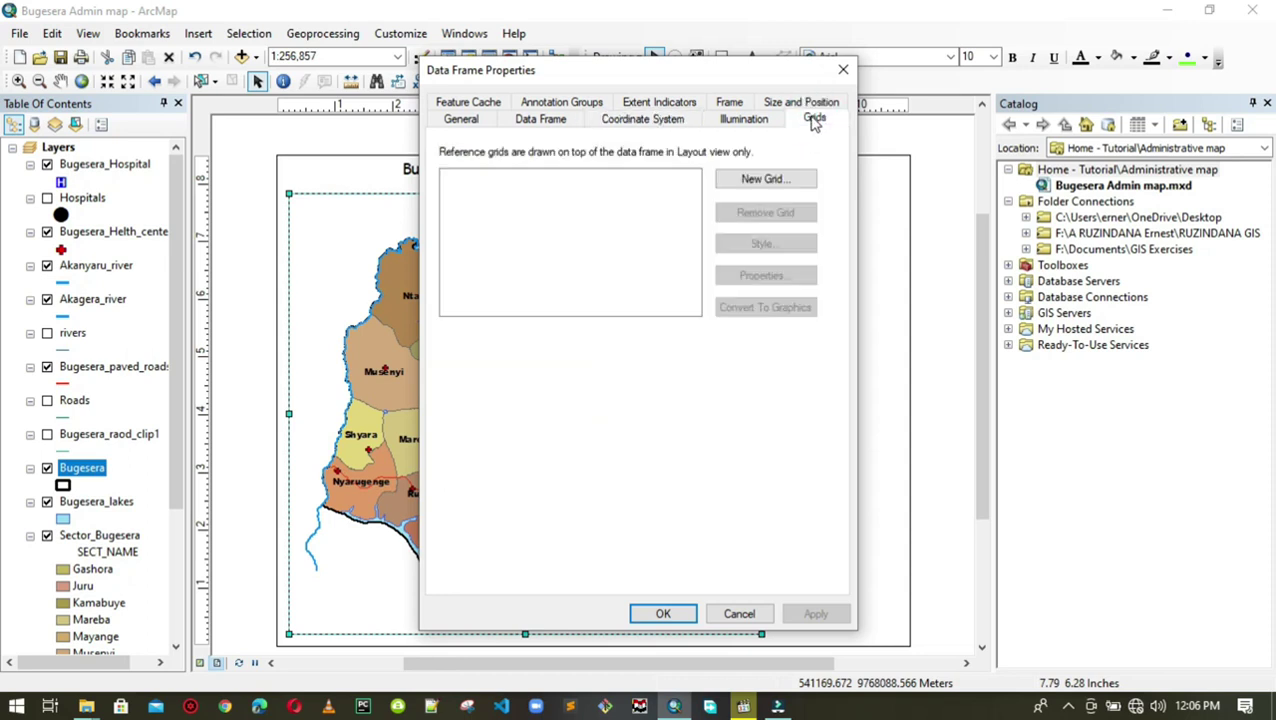
left_click(749, 179)
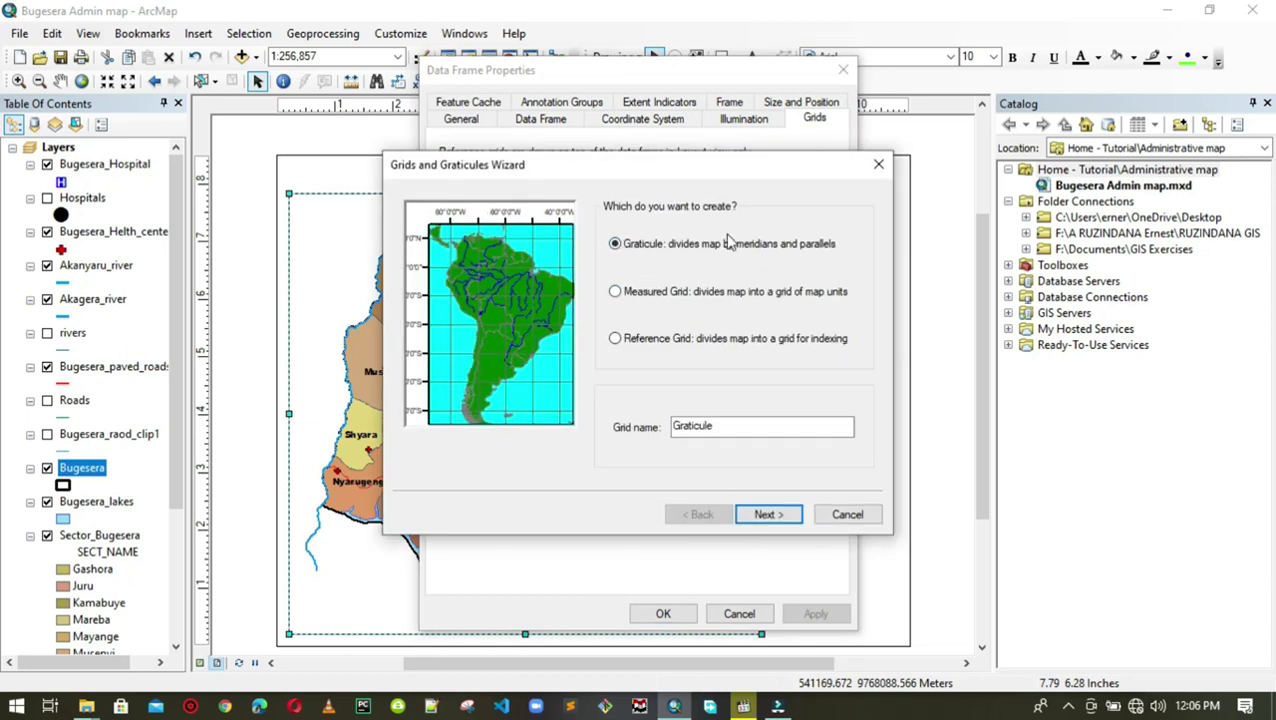
left_click(776, 516)
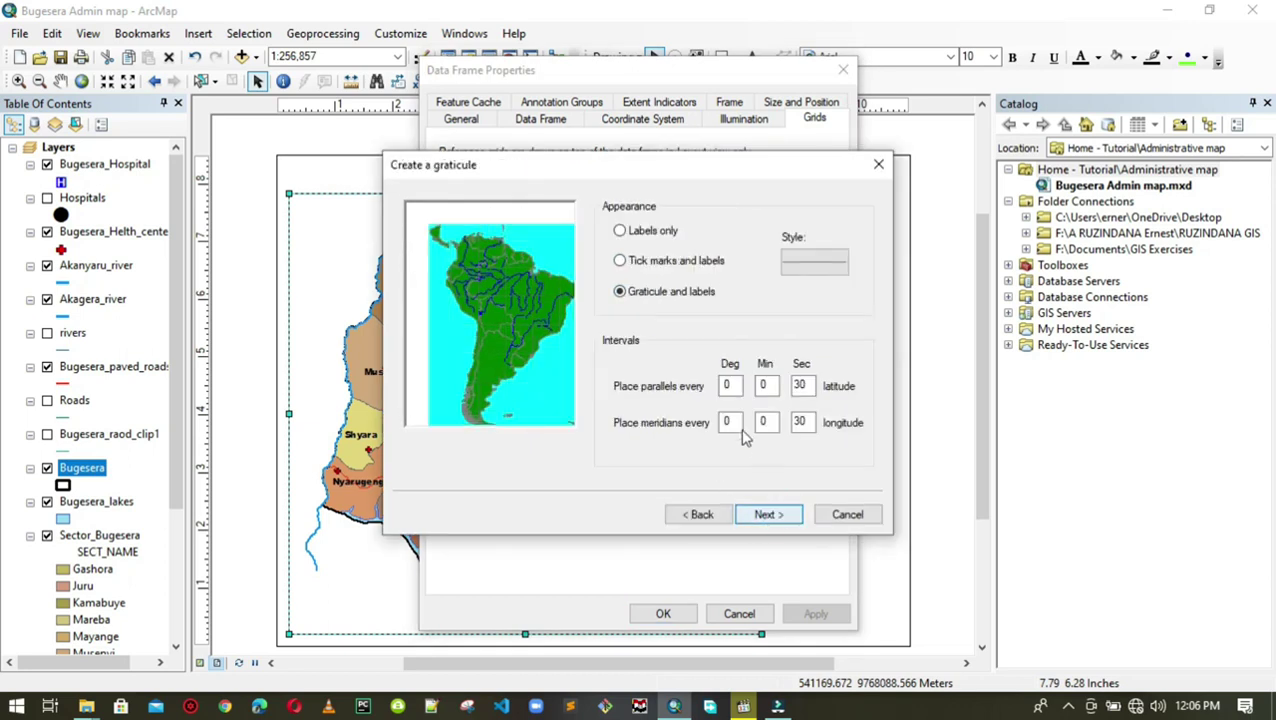
Create the graticule with labels only, 30-second intervals and a simple border, and apply it to the data frame.
left_click(621, 232)
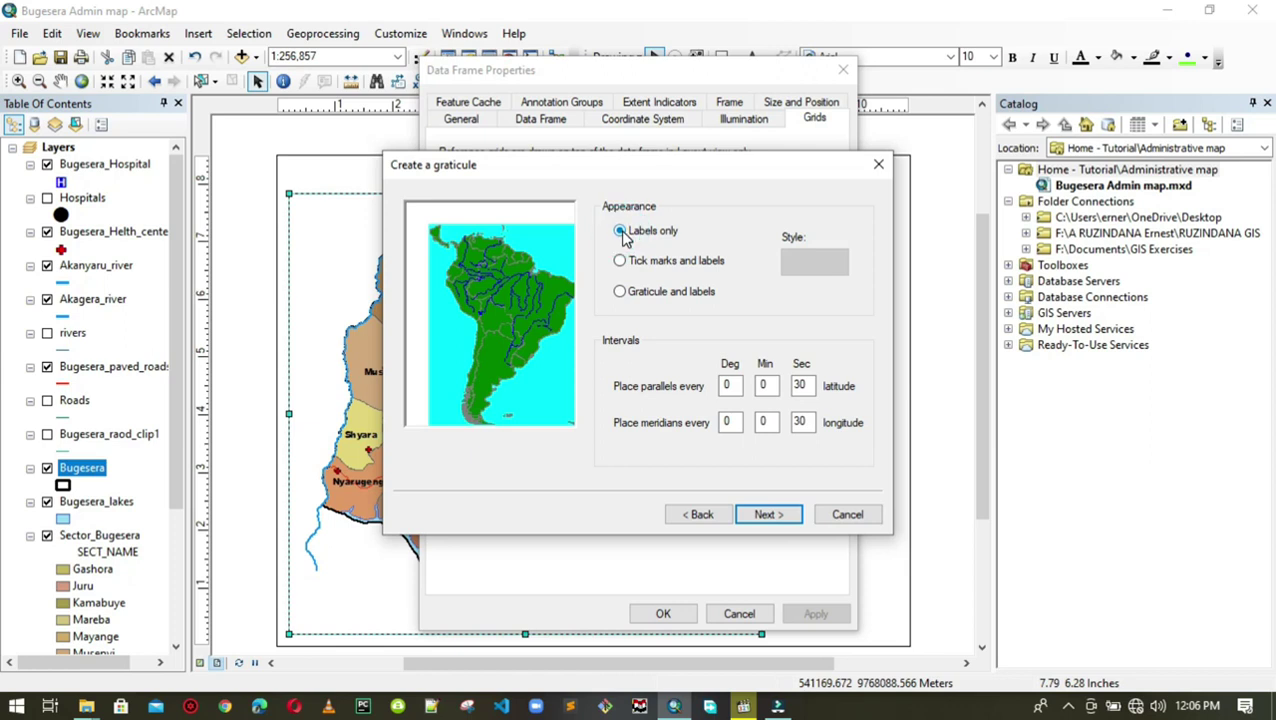
double_click(808, 390)
double_click(800, 422)
left_click(773, 515)
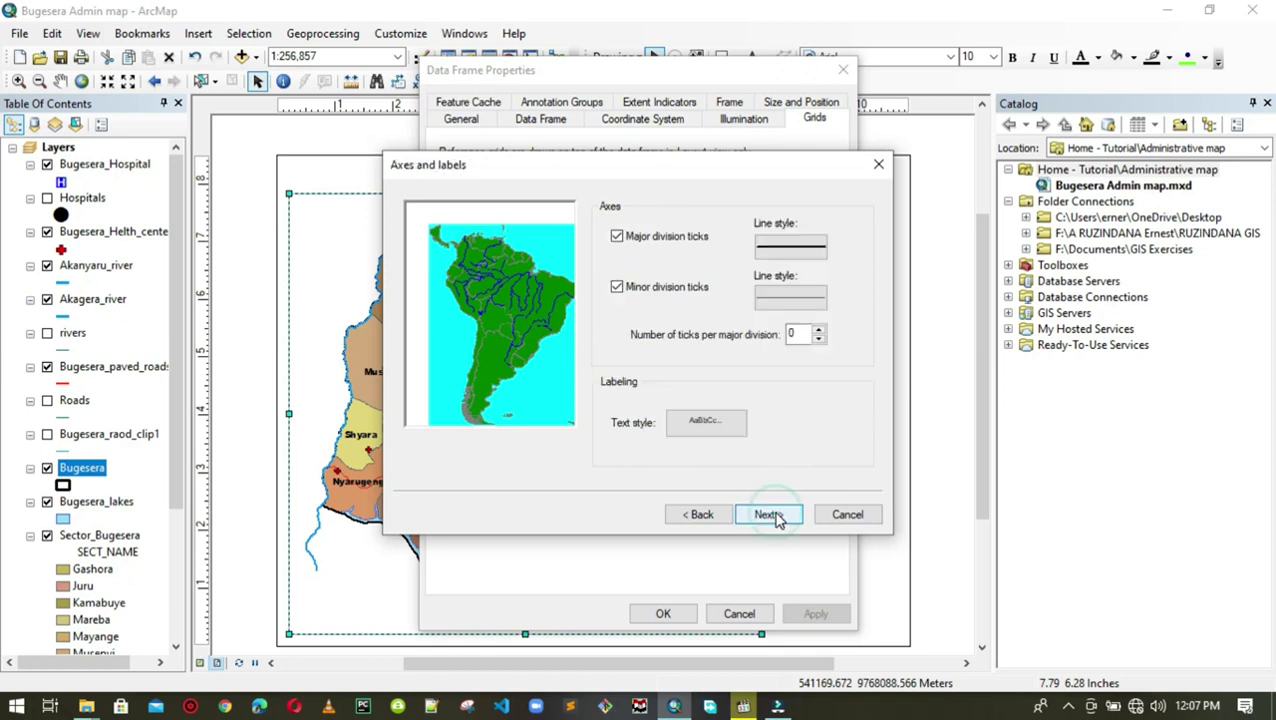
left_click(772, 515)
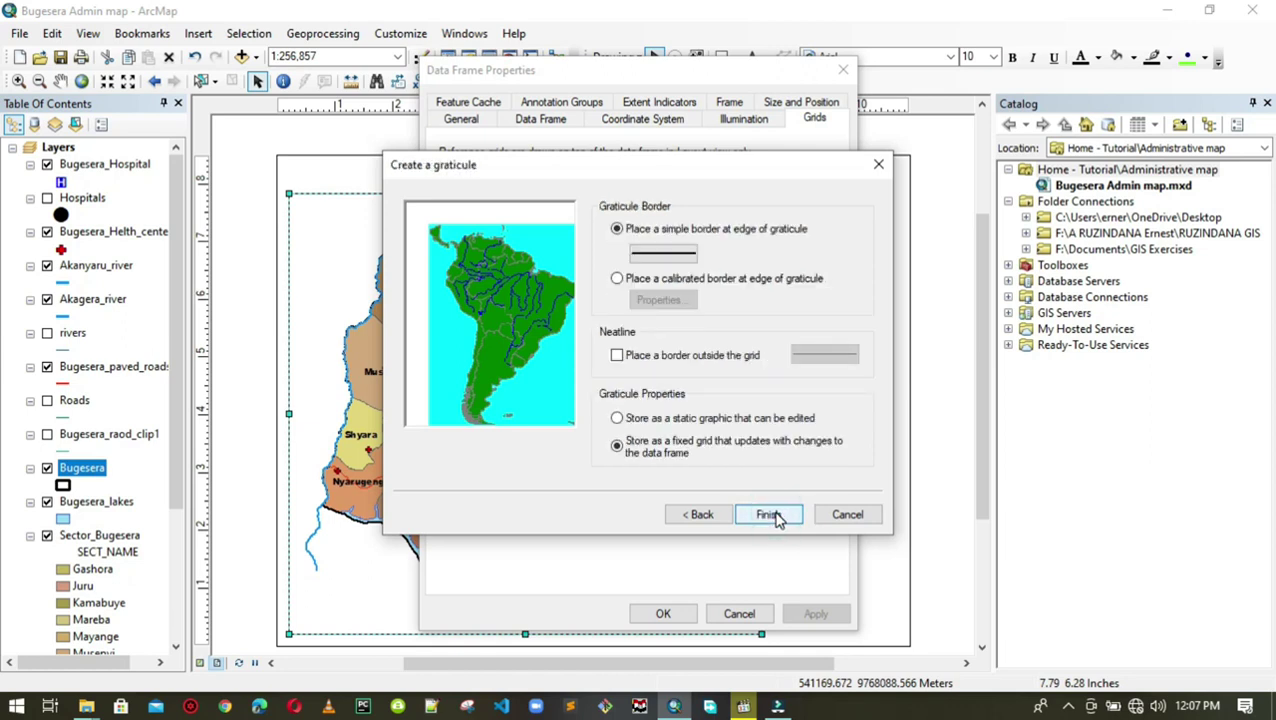
left_click(770, 515)
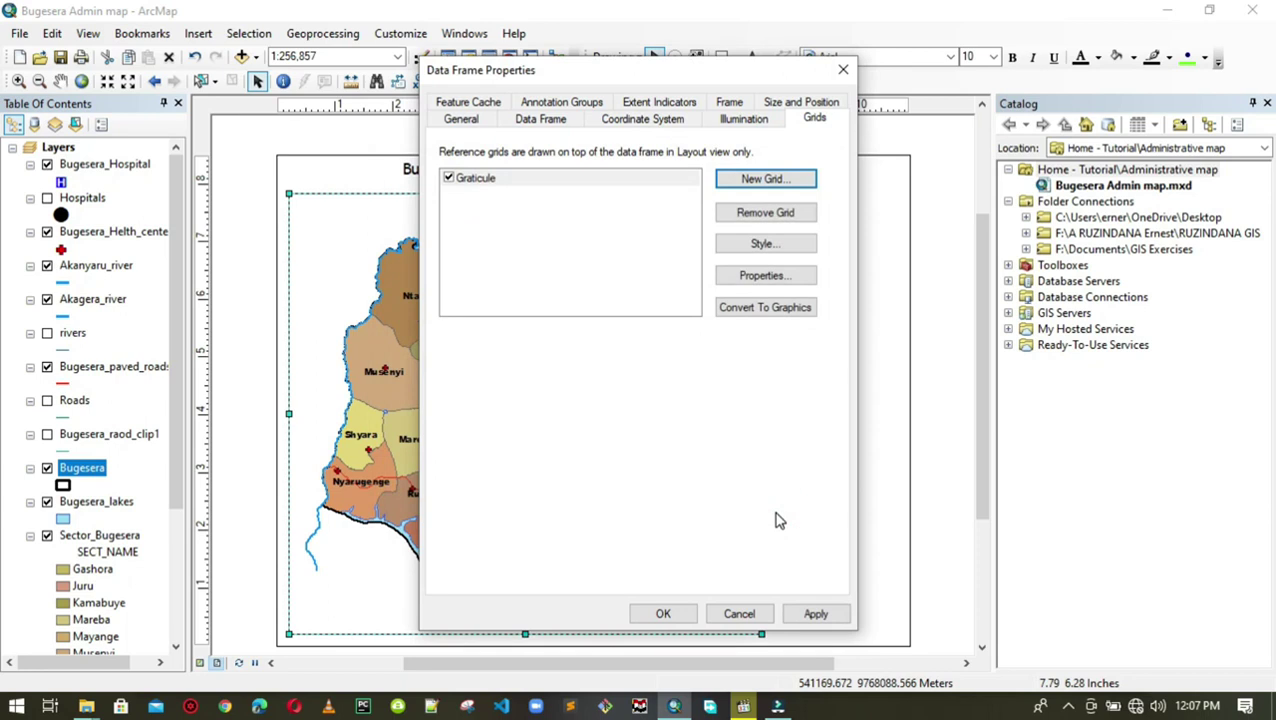
left_click(815, 614)
left_click_drag(698, 66, 47, 72)
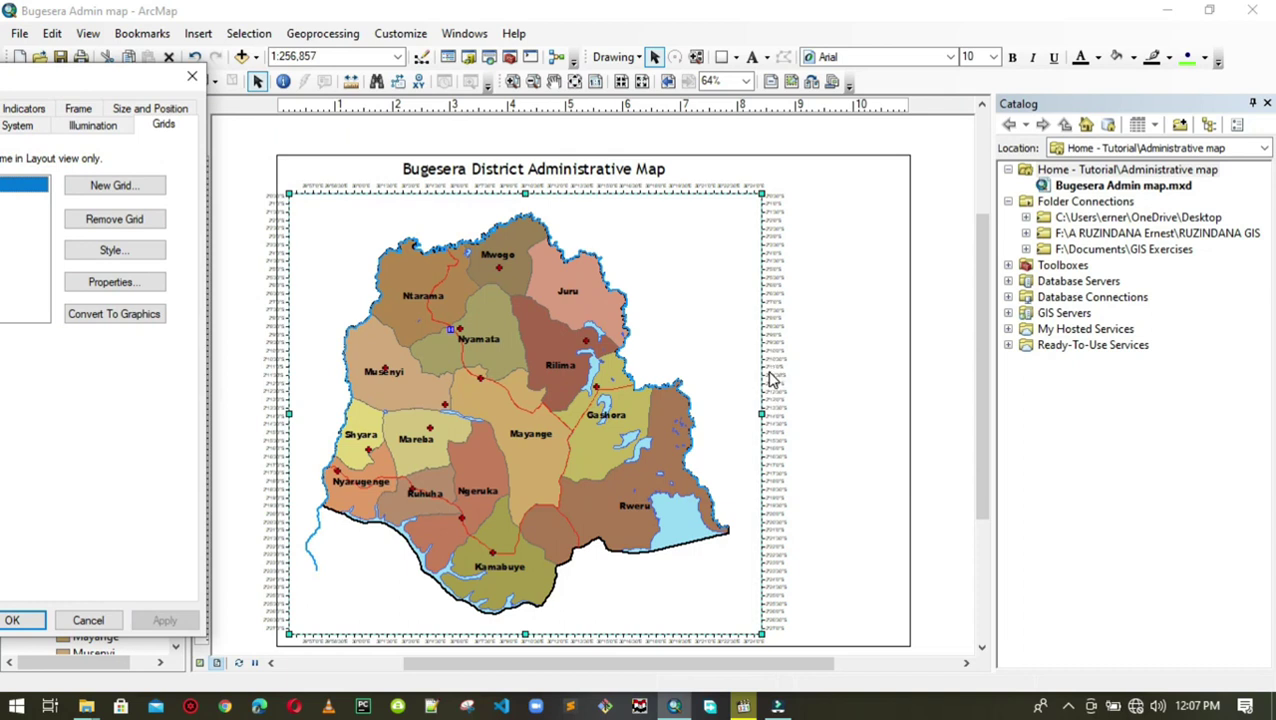
Set the graticule's X and Y axis intervals to 10 degrees.
left_click_drag(74, 77, 726, 63)
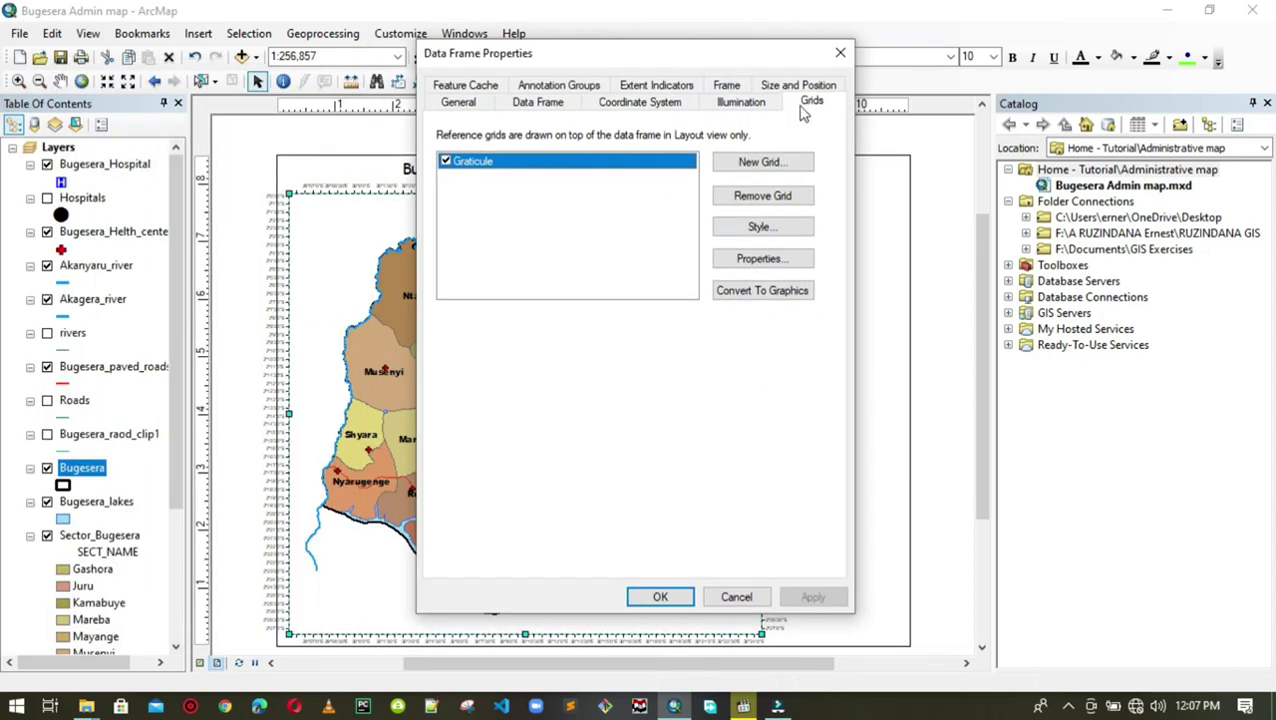
left_click(752, 258)
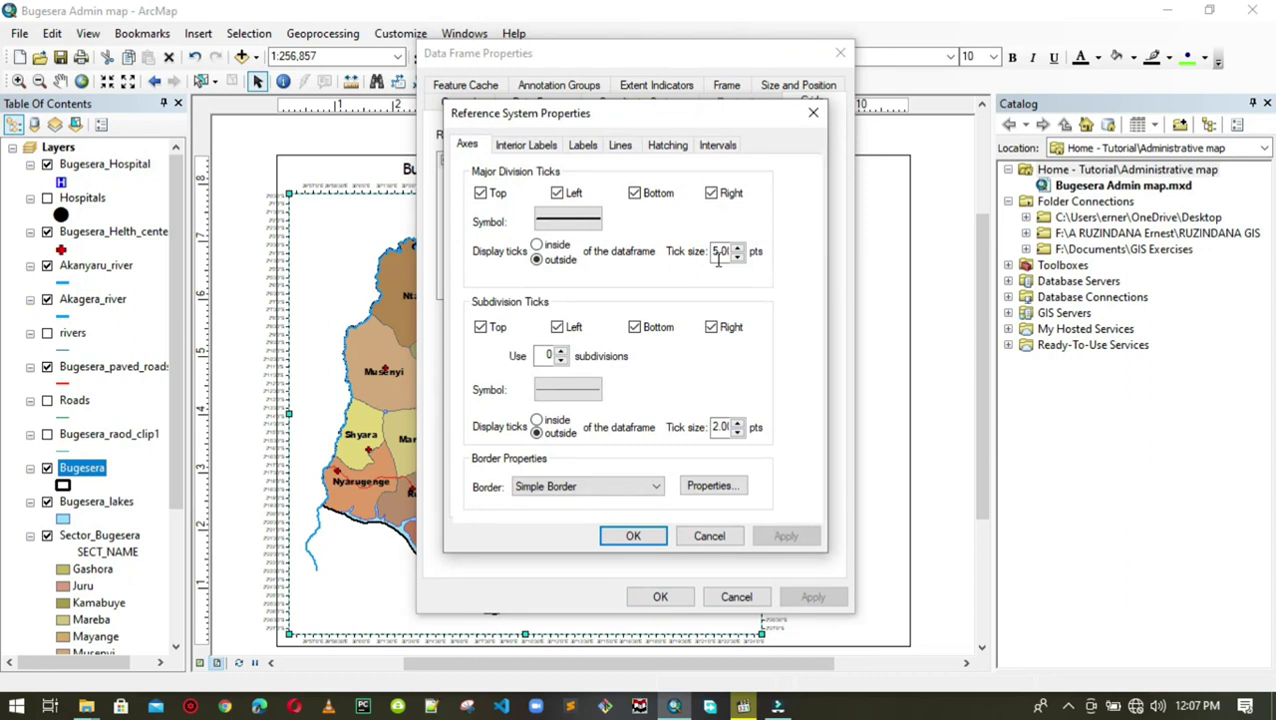
left_click(703, 148)
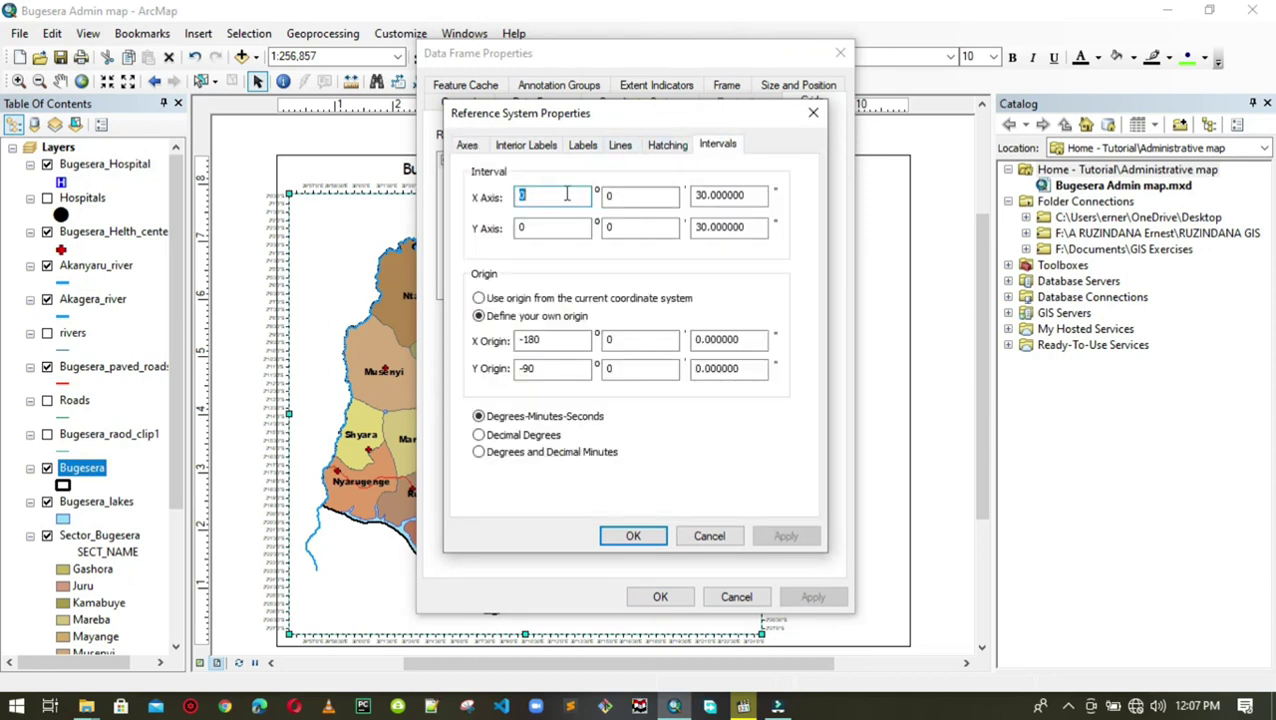
type("10")
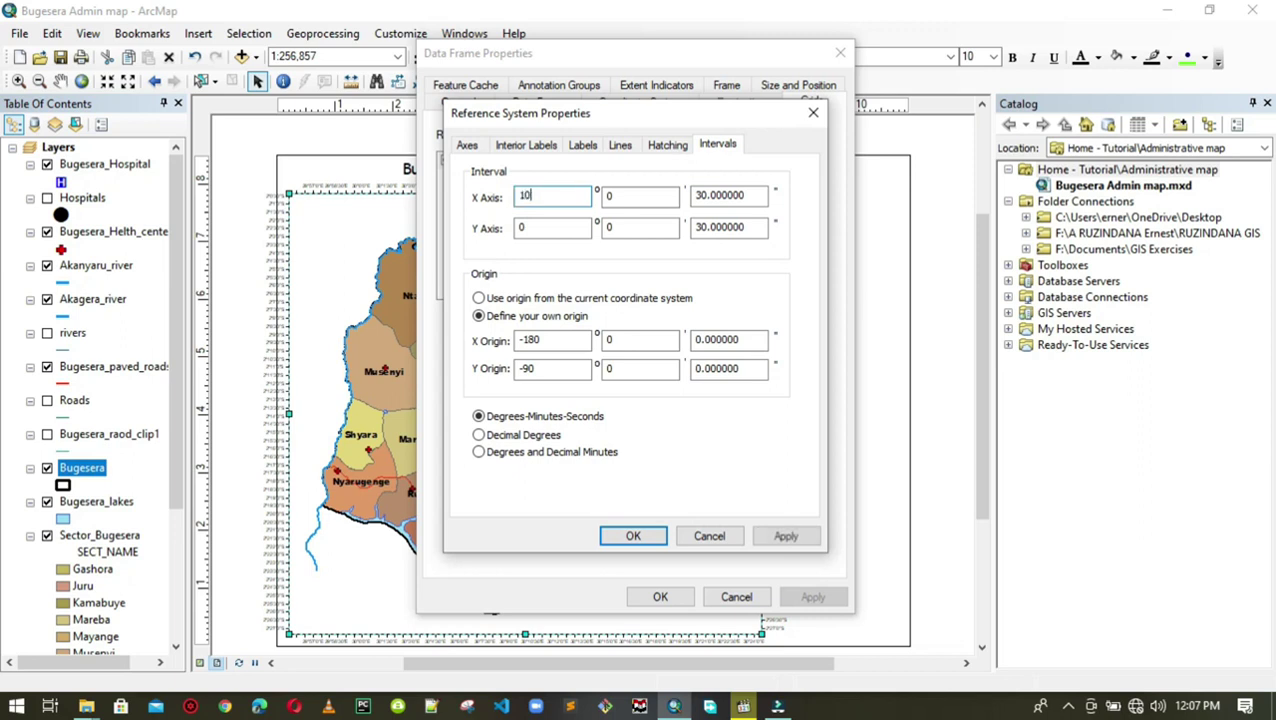
key("Tab")
type("10")
Set the seconds of the graticule's X and Y axis intervals to 0 and apply the intervals to the map.
left_click_drag(765, 195, 675, 194)
type("0")
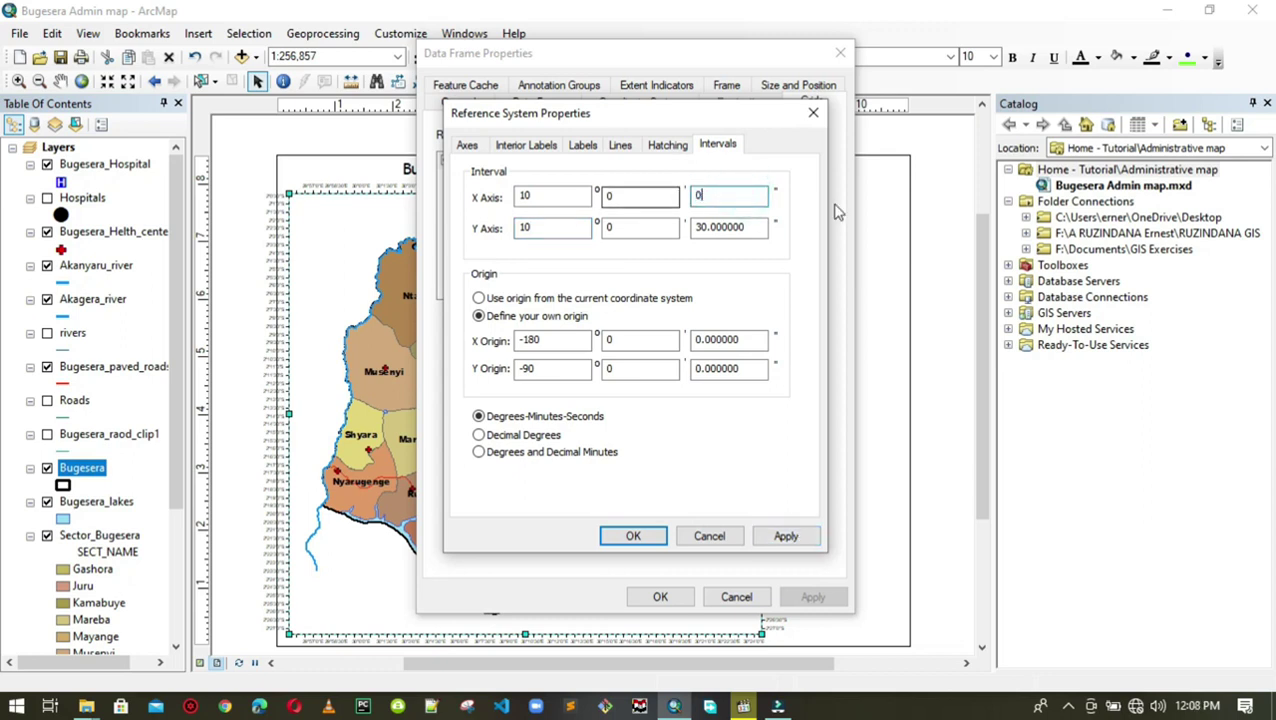
left_click_drag(765, 227, 641, 199)
type("0")
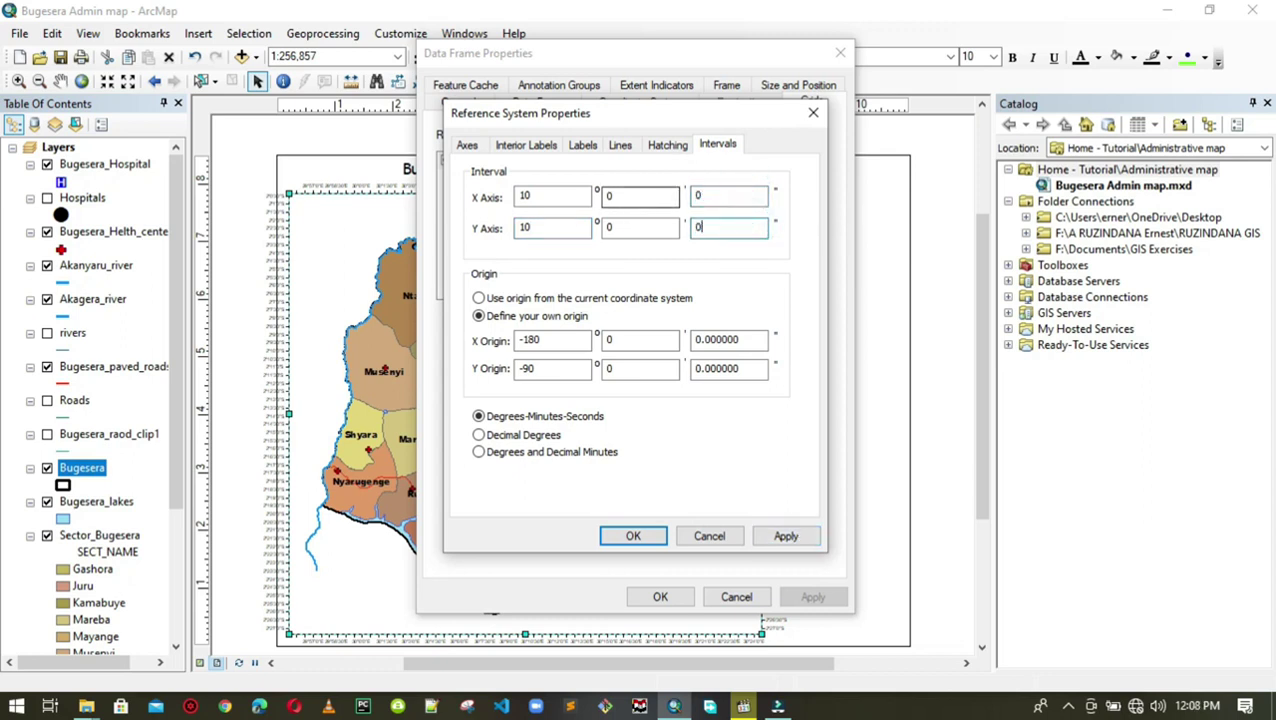
left_click(786, 538)
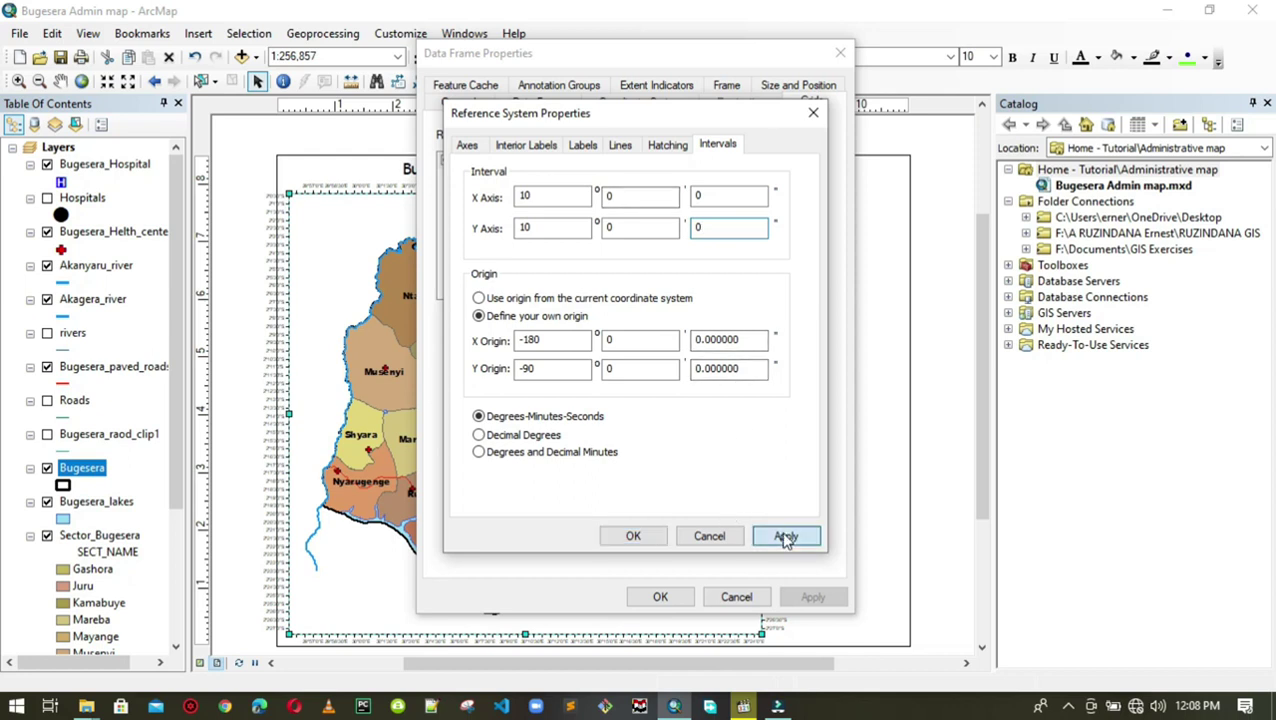
left_click(633, 536)
left_click(816, 597)
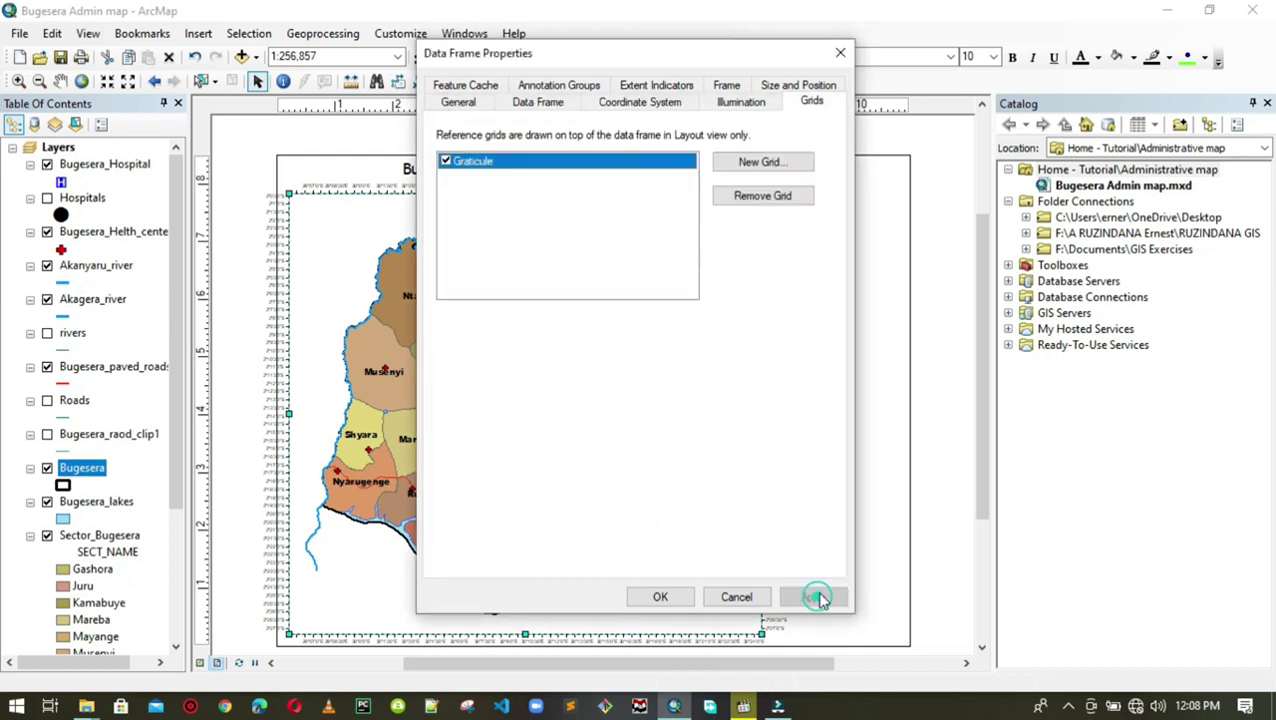
left_click_drag(665, 53, 100, 170)
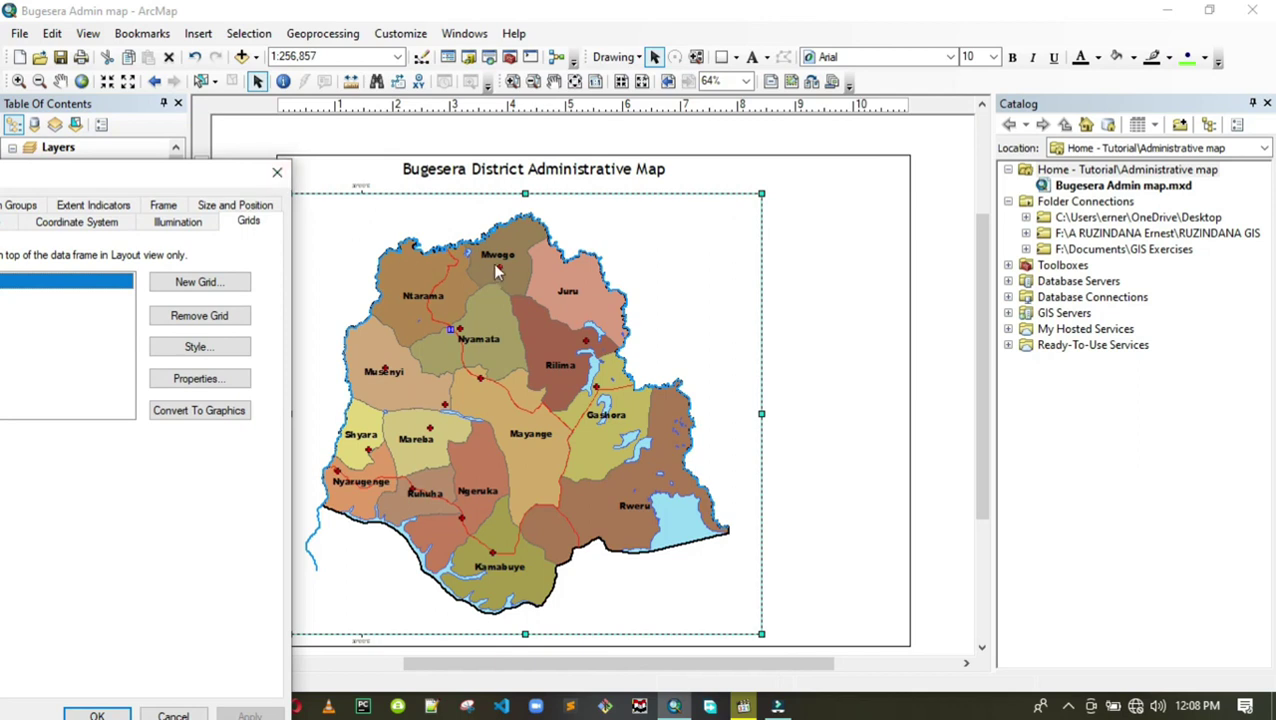
left_click_drag(198, 184, 80, 214)
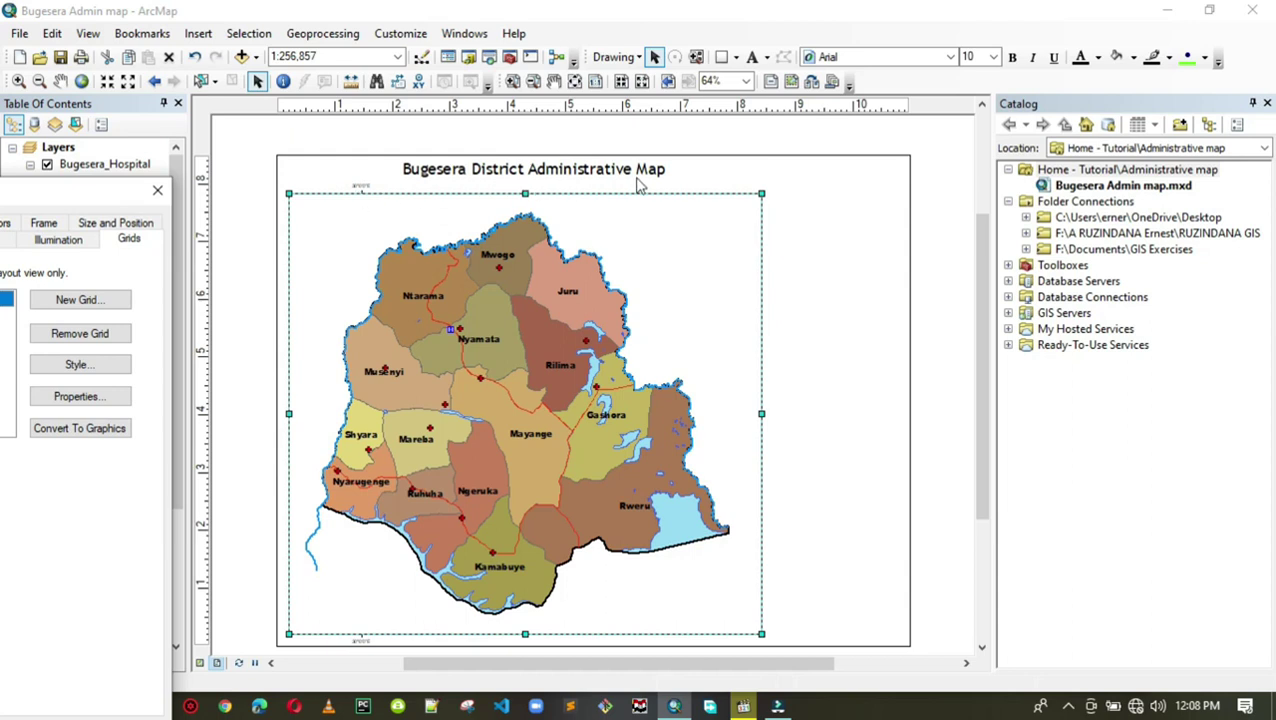
Set the graticule's X axis interval to 1 degree 30 minutes.
left_click_drag(67, 191, 762, 55)
left_click(781, 262)
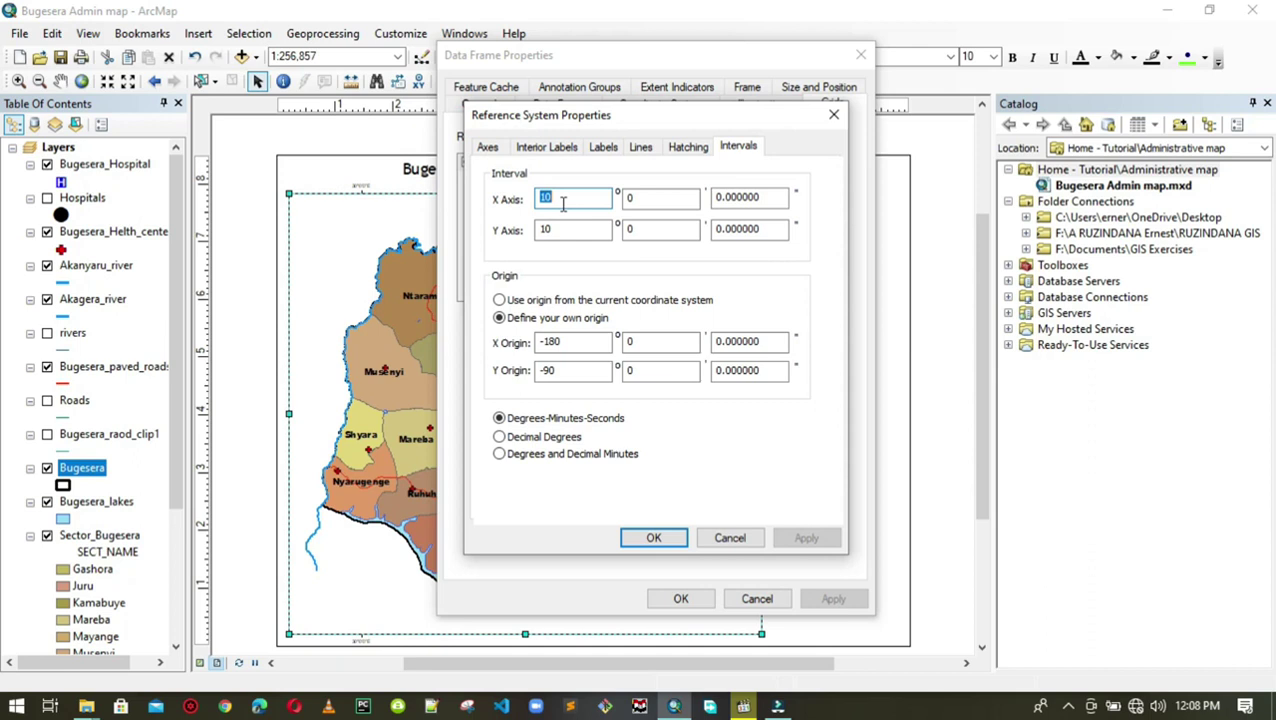
type("1")
double_click(649, 199)
type("30")
Set the graticule's Y axis interval to 1 degree 30 minutes and apply the change to the map.
double_click(546, 229)
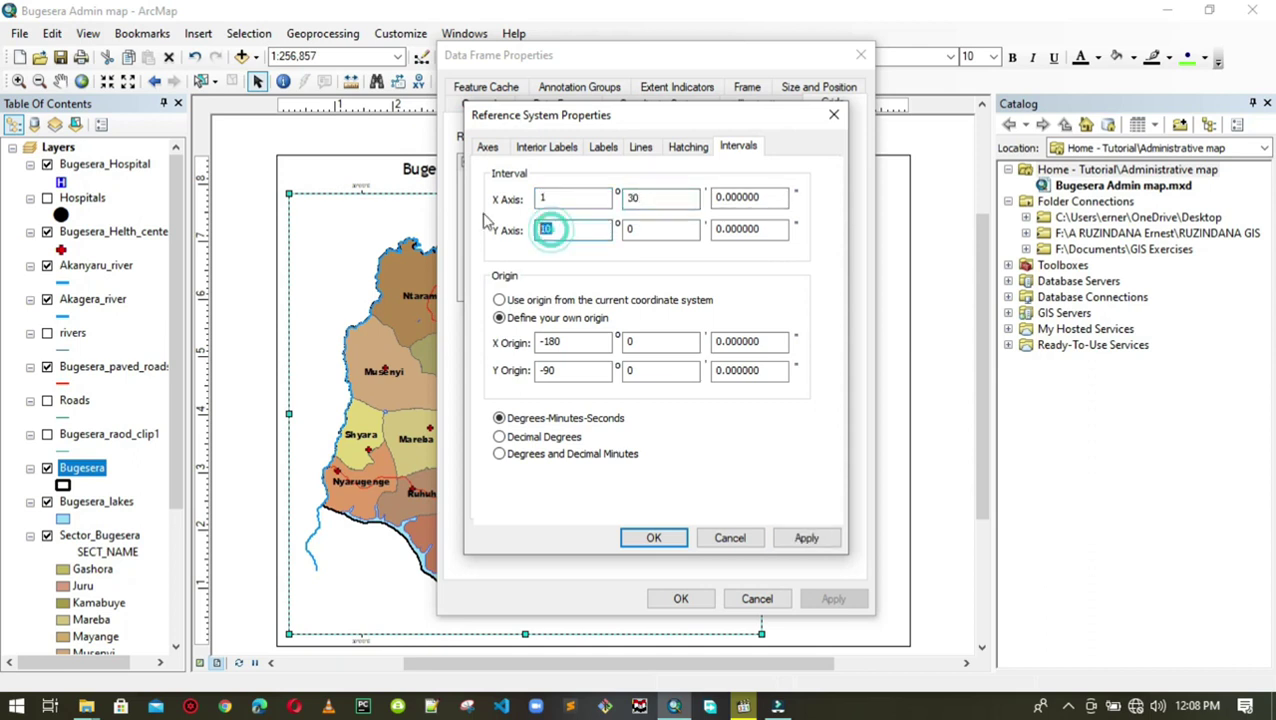
type("1")
double_click(649, 226)
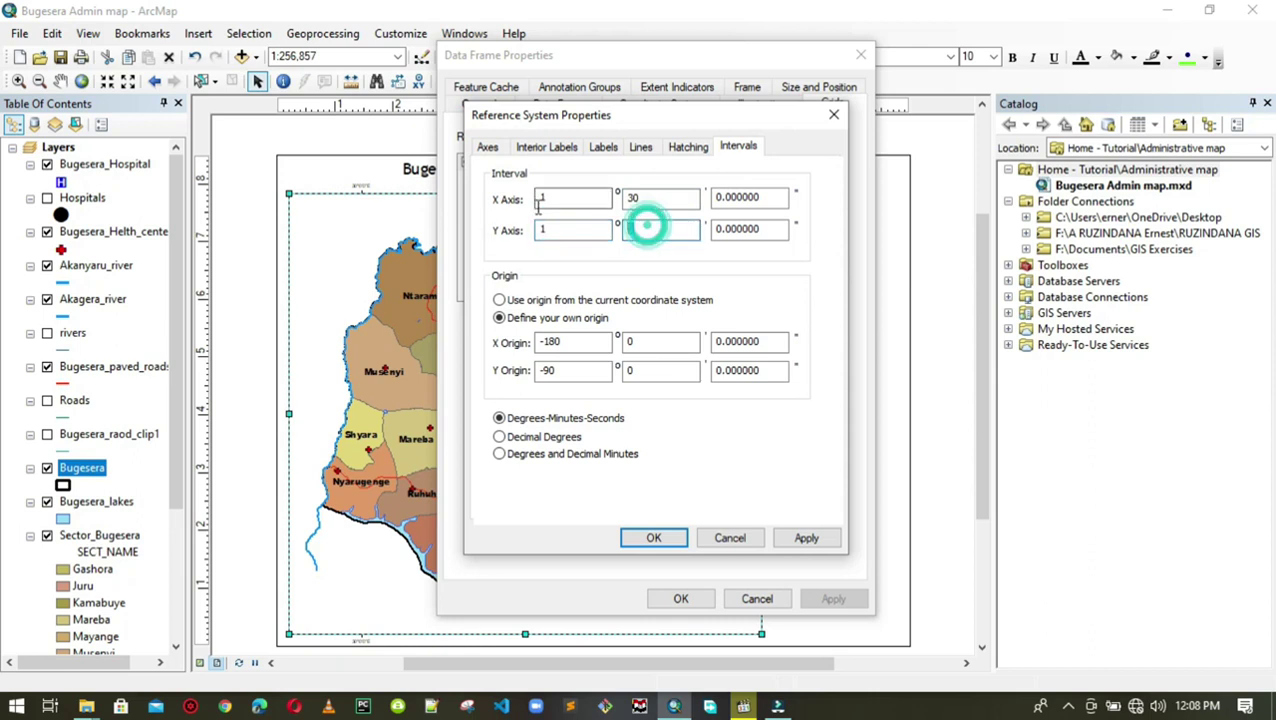
type("30")
left_click(806, 537)
left_click(653, 537)
left_click(836, 599)
left_click_drag(678, 54, 879, 66)
Set the degrees of the graticule's X and Y axis intervals to 0 and apply the change to the map.
left_click(982, 268)
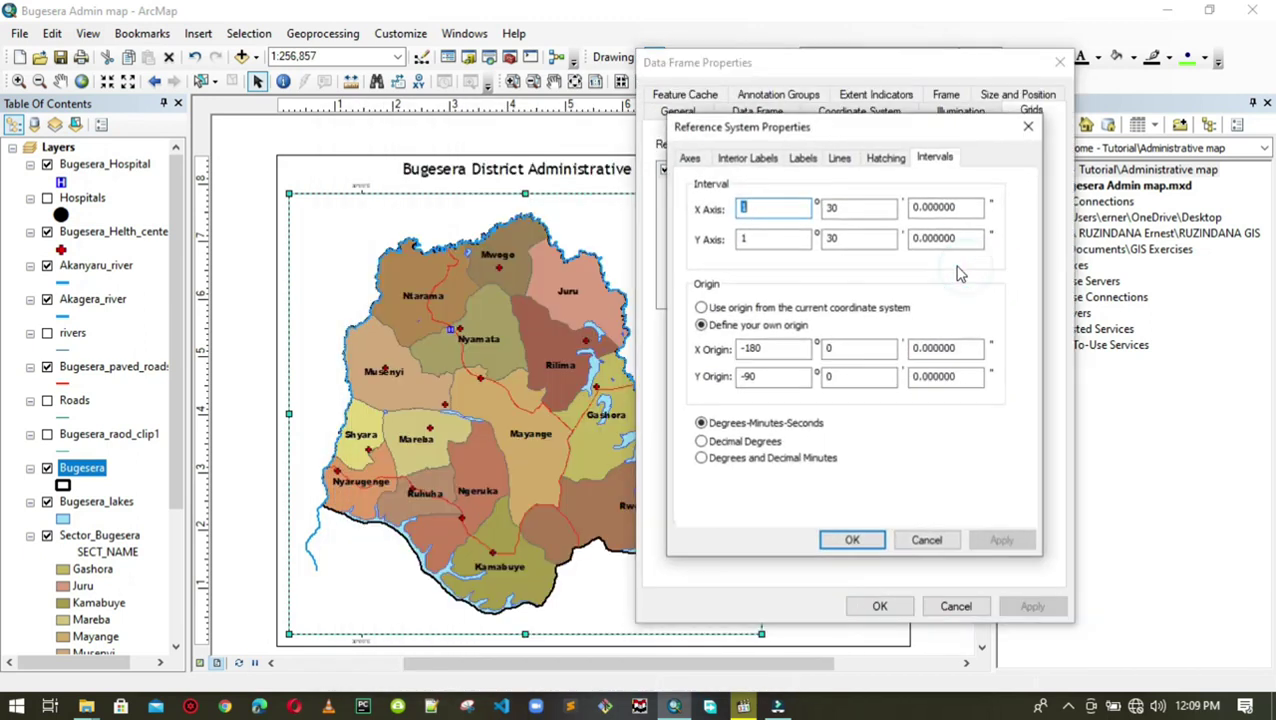
type("0")
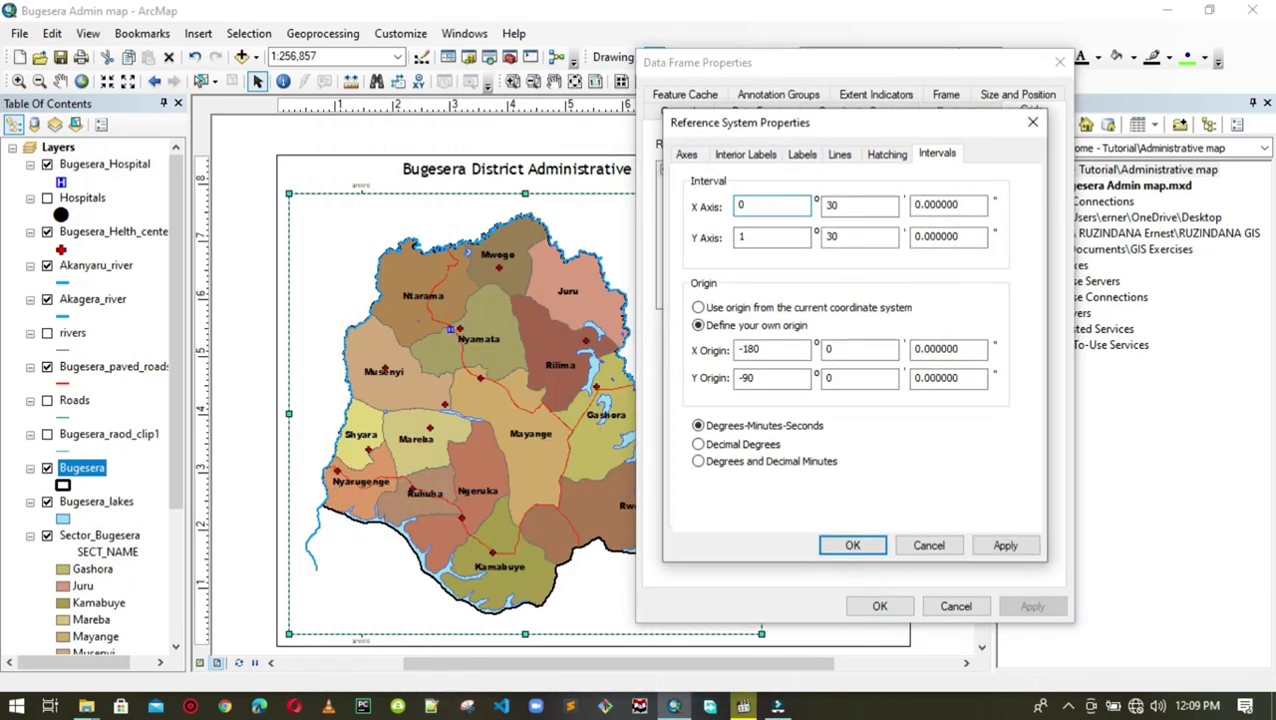
double_click(755, 236)
type("0")
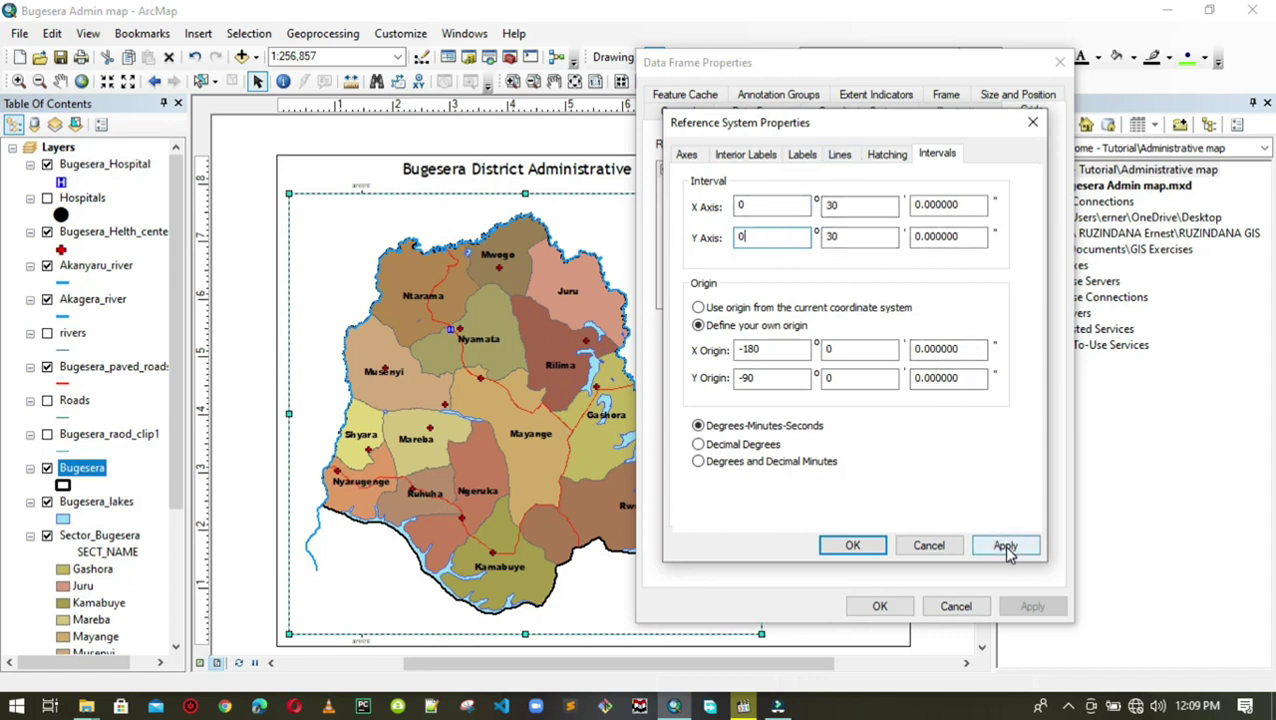
left_click(851, 545)
left_click(1036, 606)
left_click_drag(866, 66, 629, 88)
Set the minutes of the graticule's X and Y axis intervals to 15 and apply the change to the map.
left_click(749, 287)
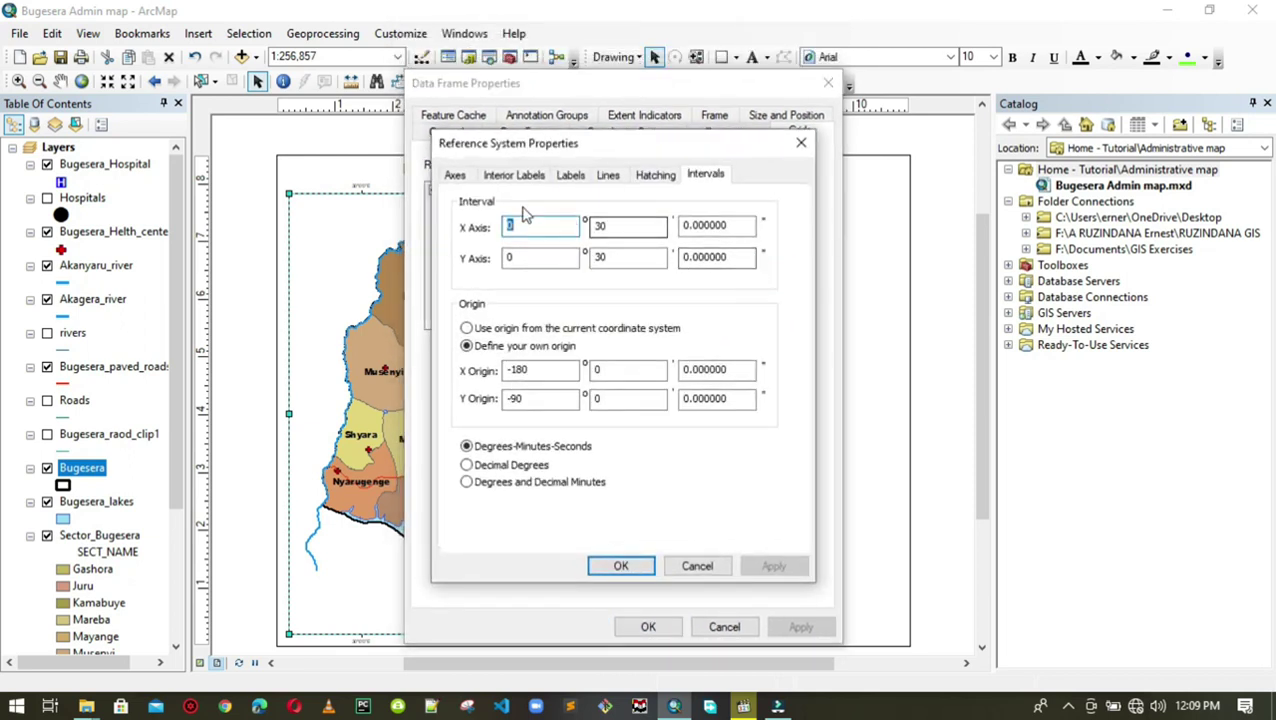
key("Tab")
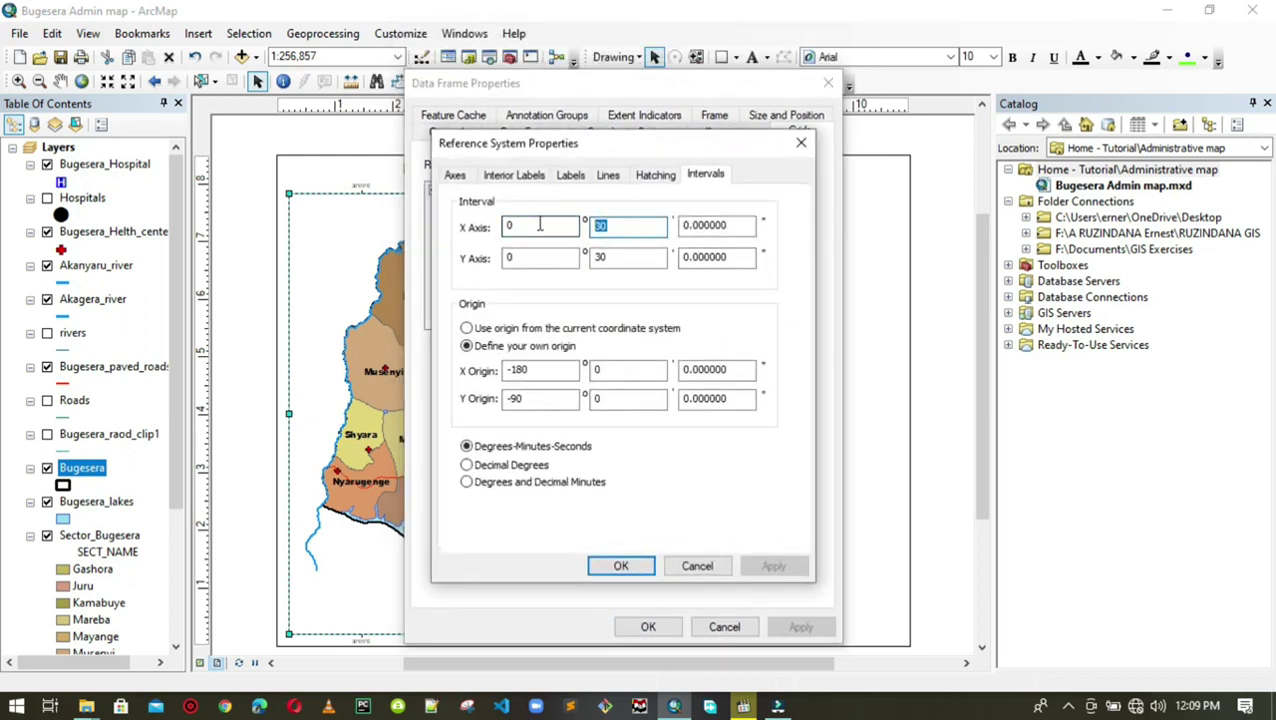
type("15")
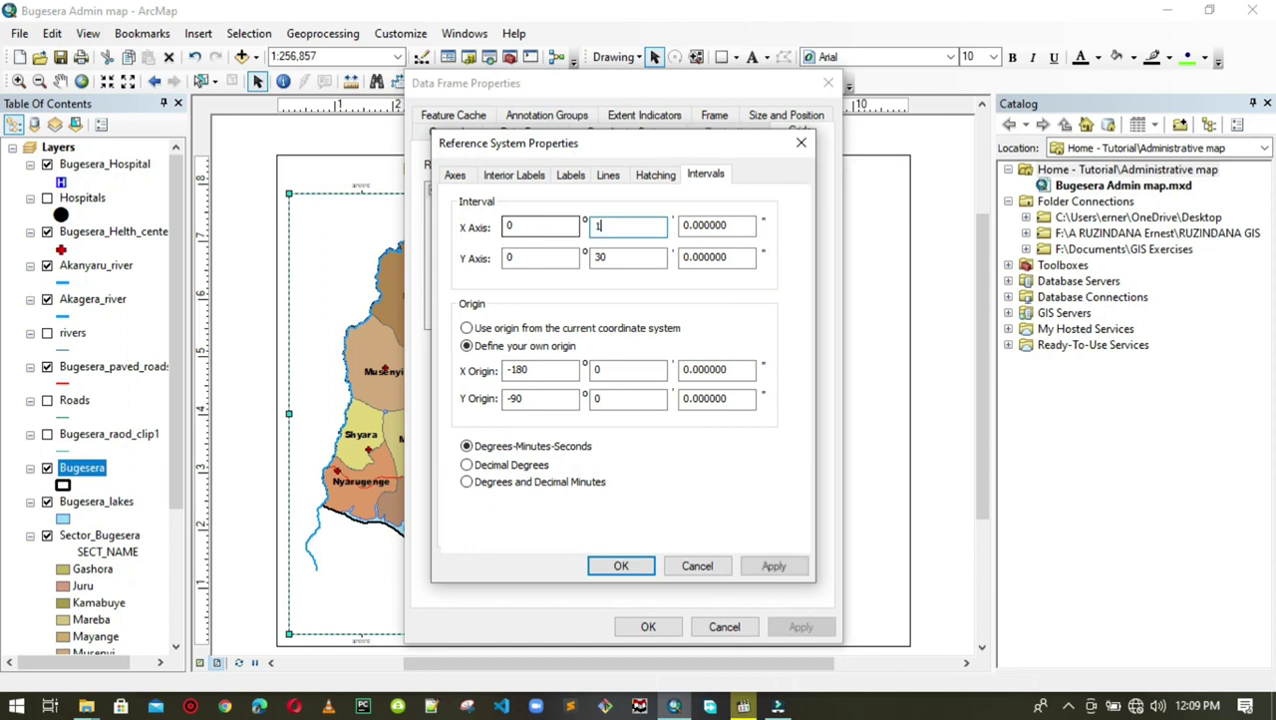
left_click(620, 257)
type("15")
left_click(774, 566)
left_click(621, 566)
left_click(801, 627)
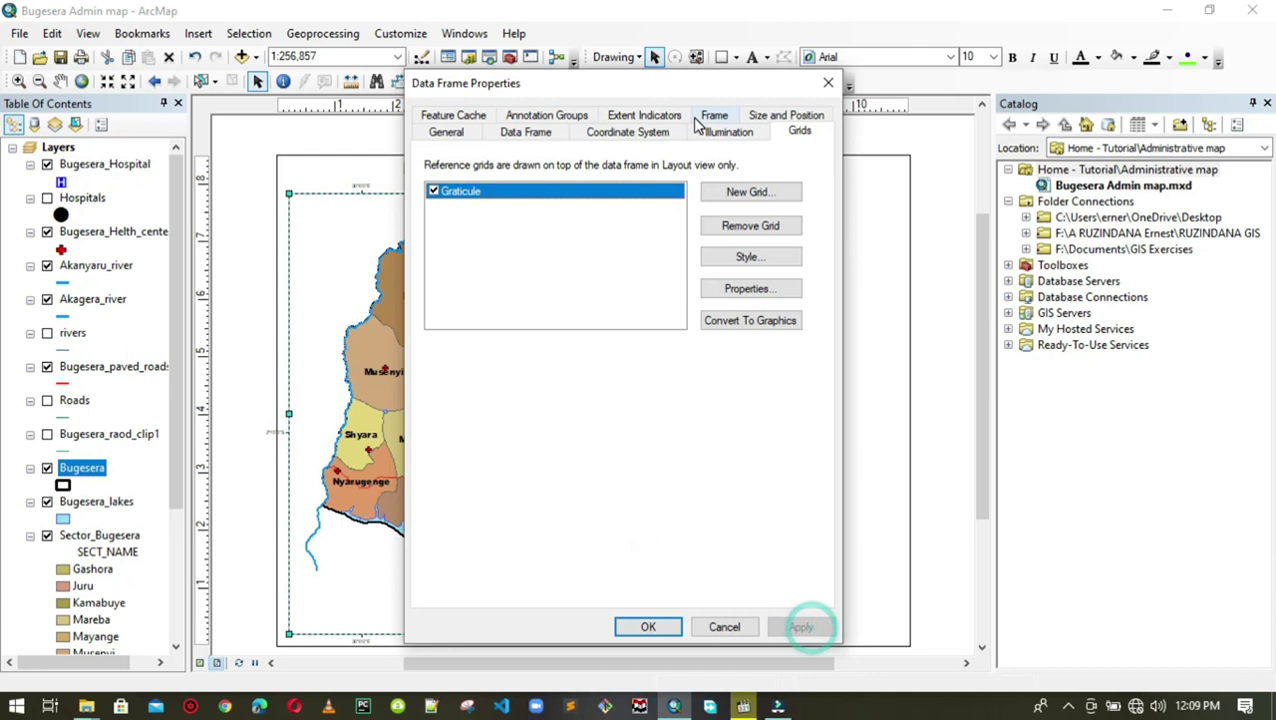
left_click_drag(675, 92, 88, 114)
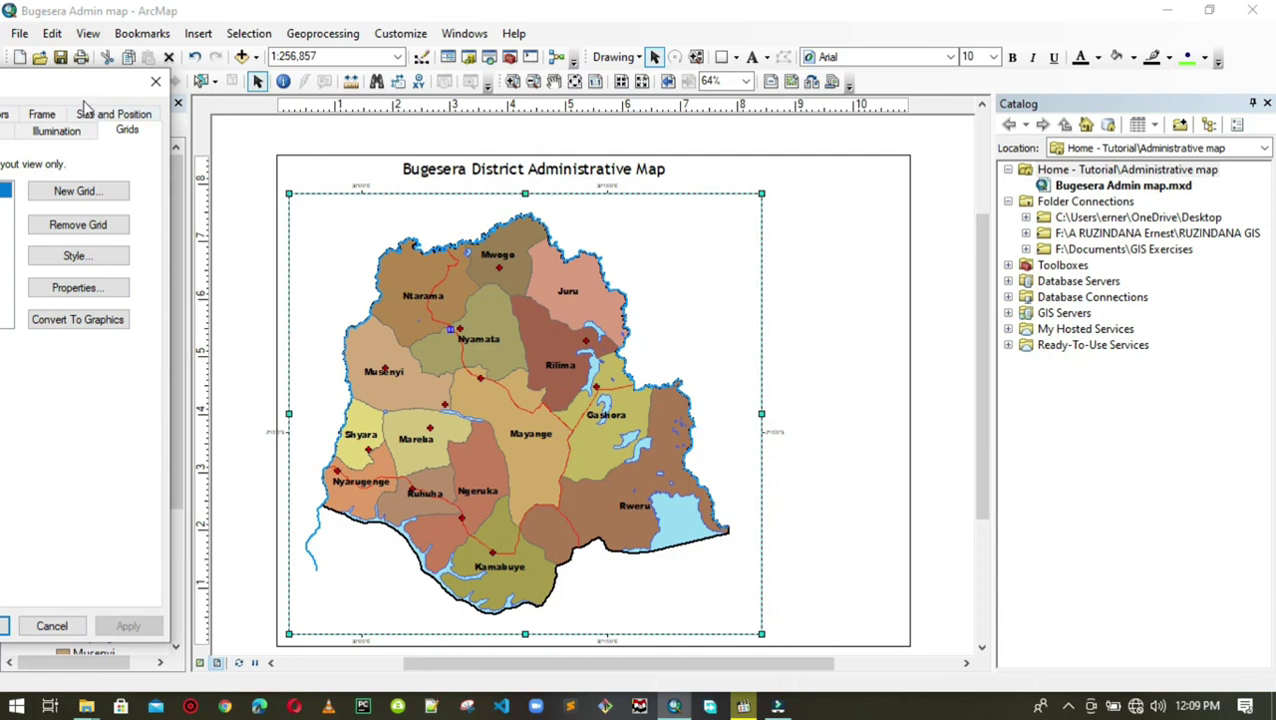
Set the minutes of the graticule's X and Y axis intervals to 10 and apply the change to the map.
left_click_drag(86, 84, 940, 103)
left_click(931, 306)
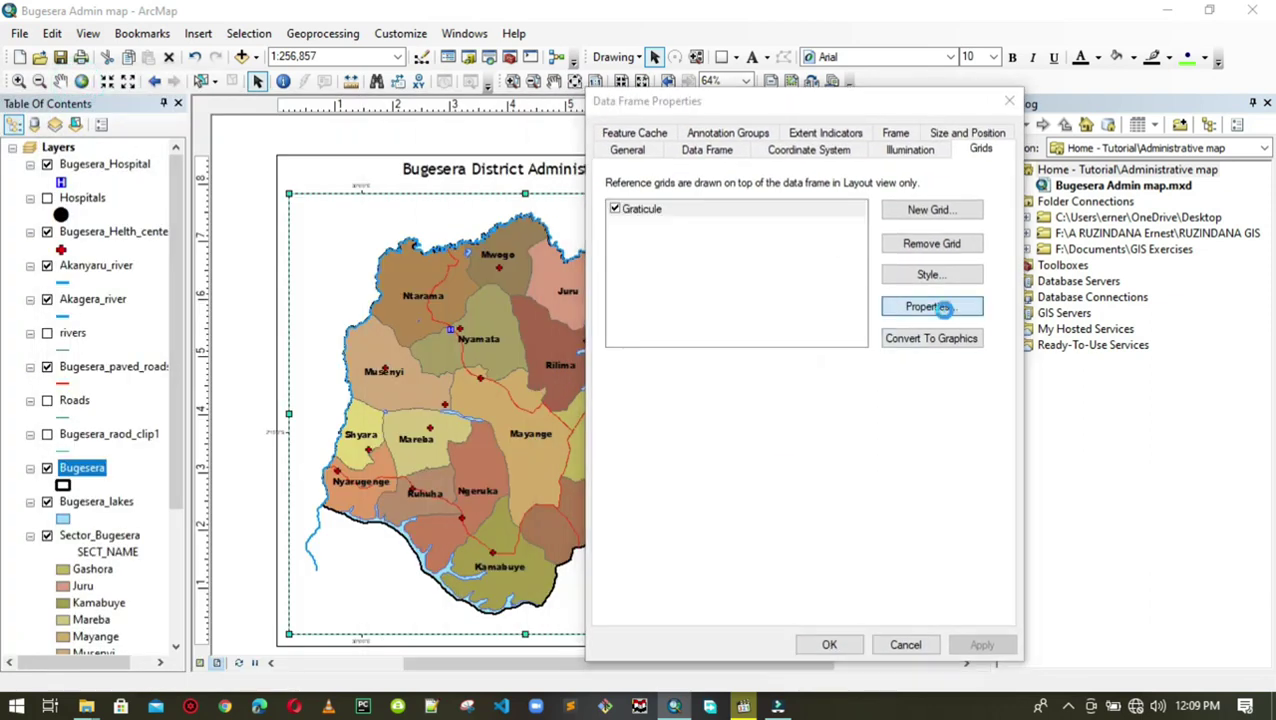
left_click_drag(792, 245, 753, 276)
type("101")
left_click(955, 585)
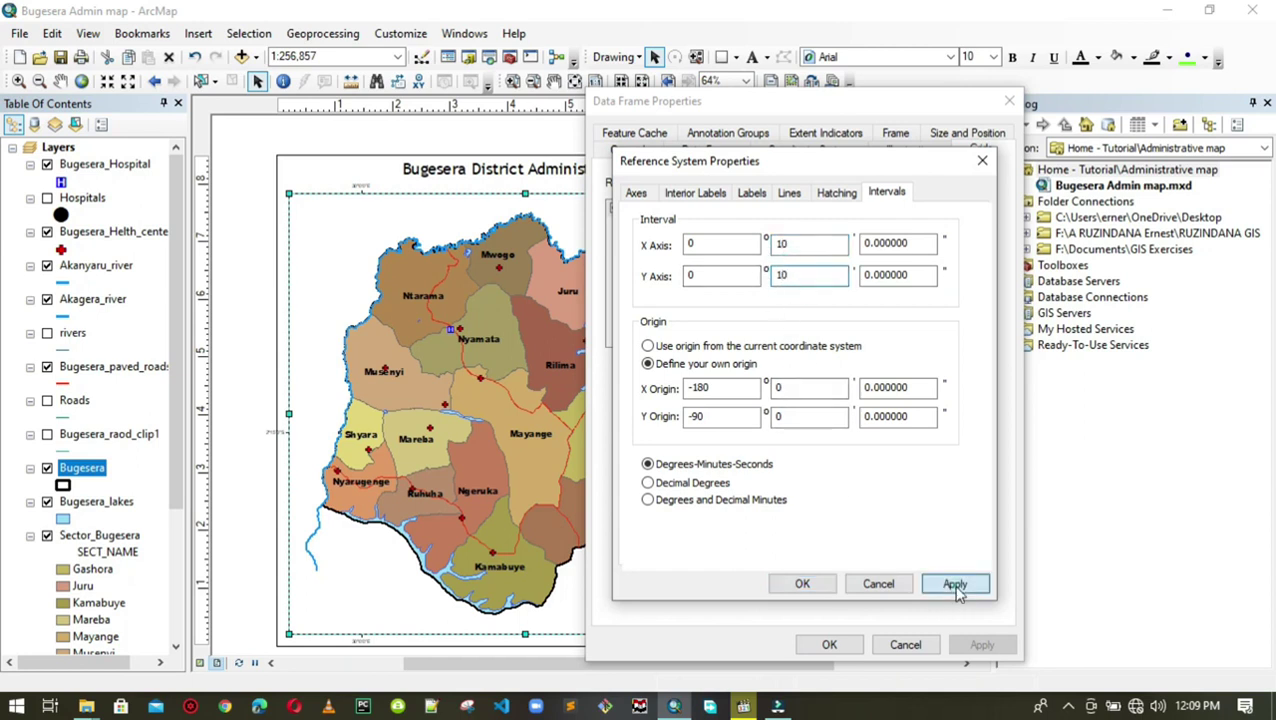
left_click(802, 586)
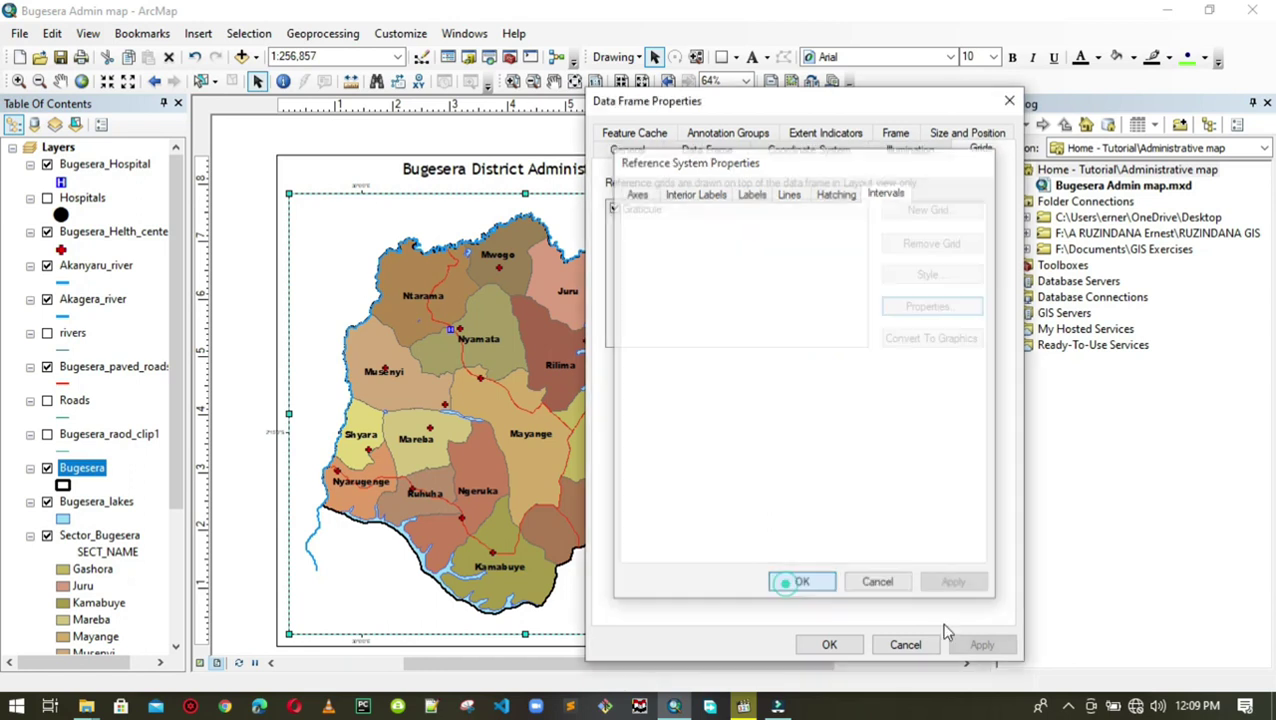
left_click(982, 645)
left_click_drag(787, 92, 1, 236)
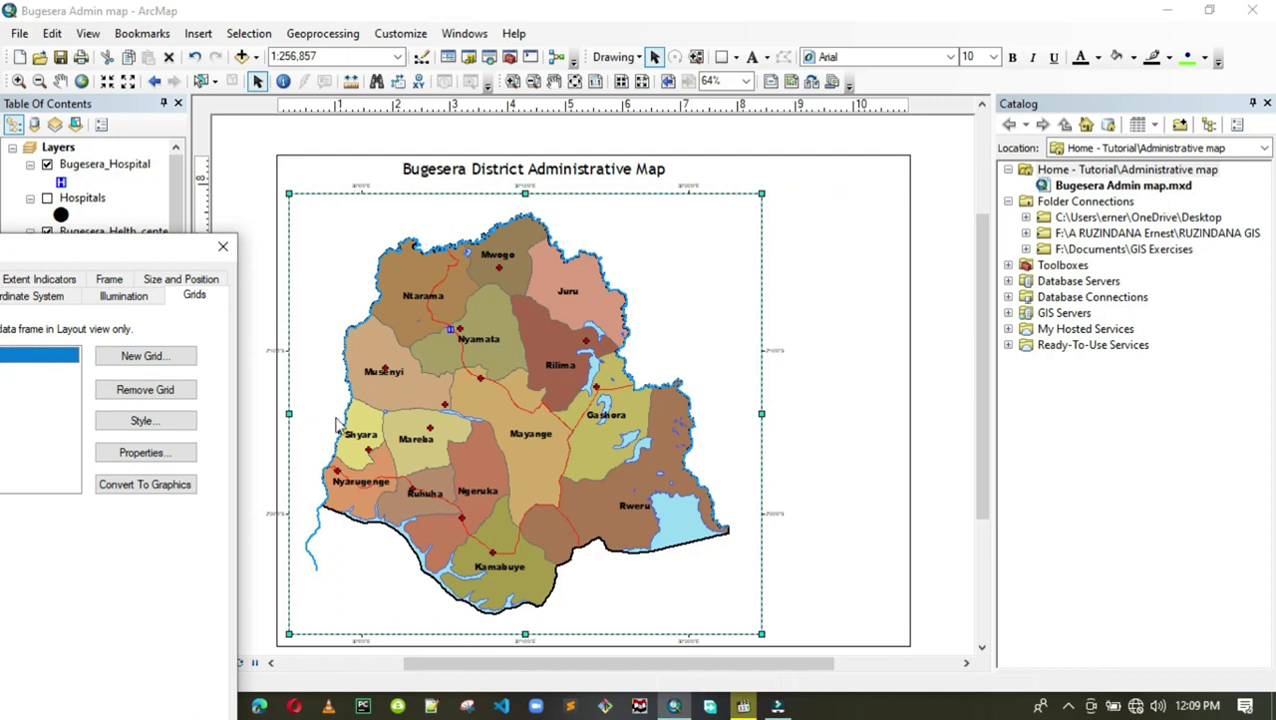
left_click_drag(89, 249, 270, 74)
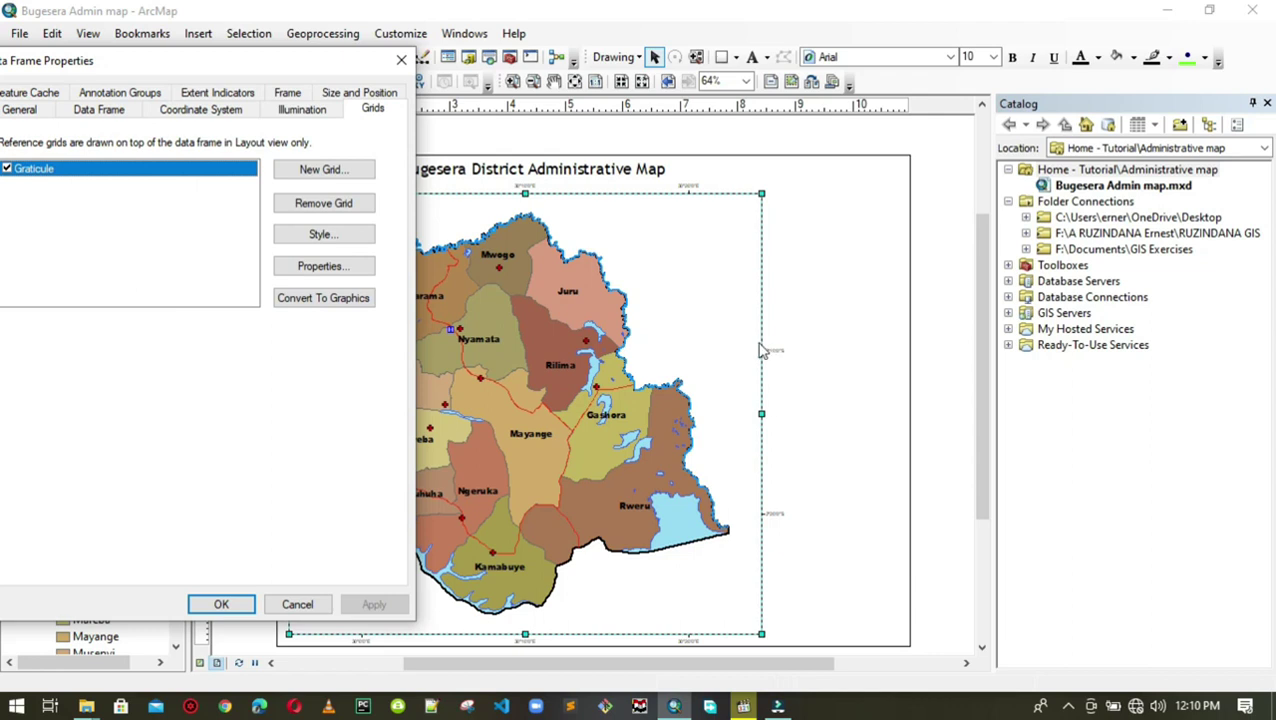
Set the graticule labels to size 11 and bold, and apply the change to the map.
left_click_drag(261, 63, 772, 65)
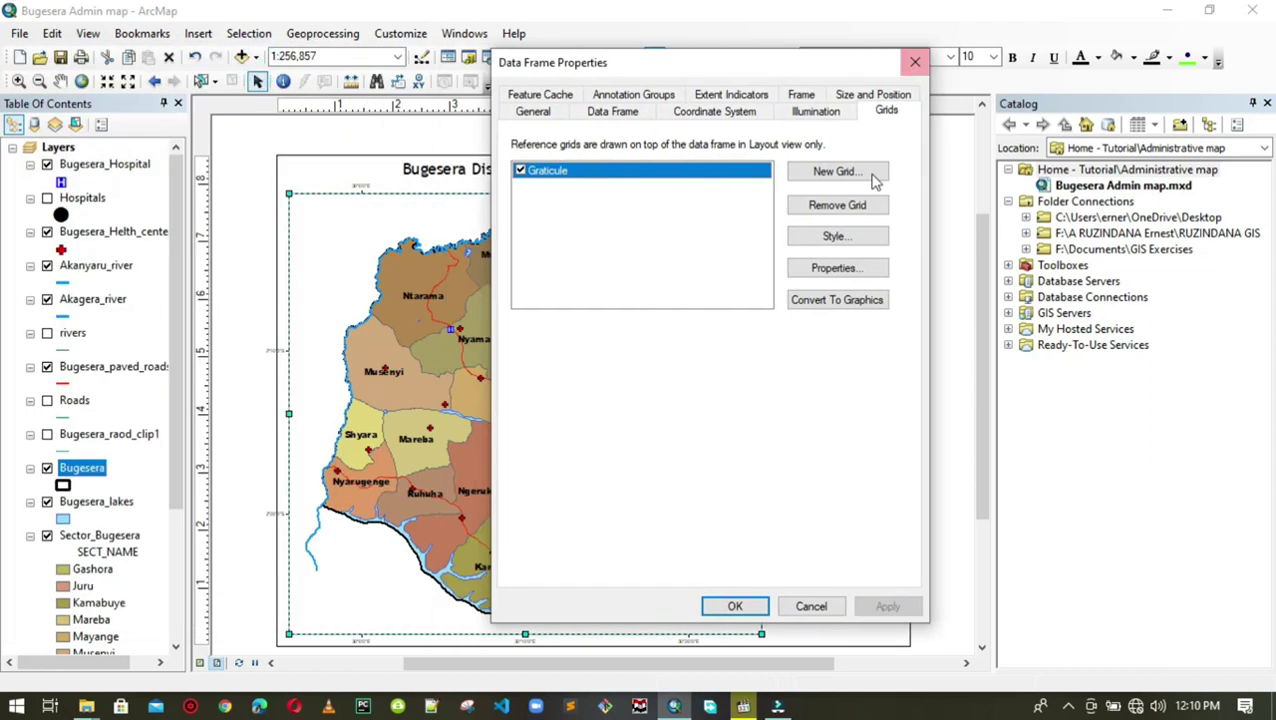
left_click(851, 272)
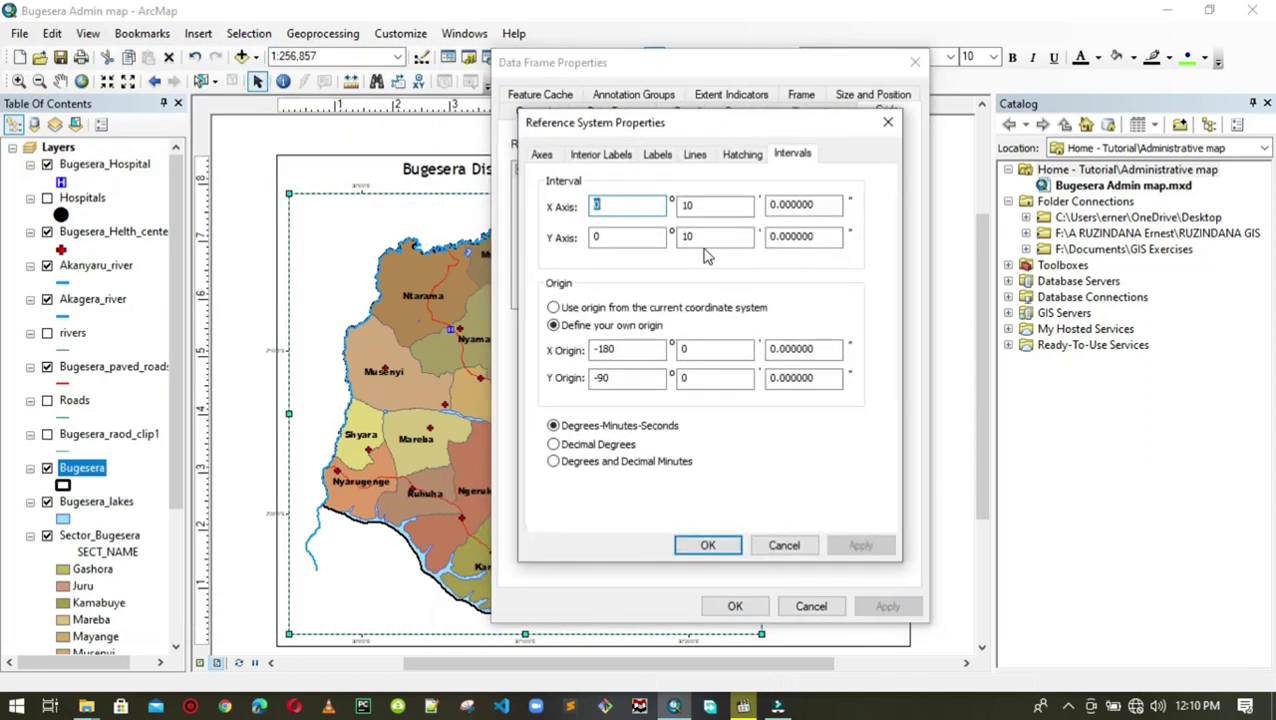
left_click(652, 155)
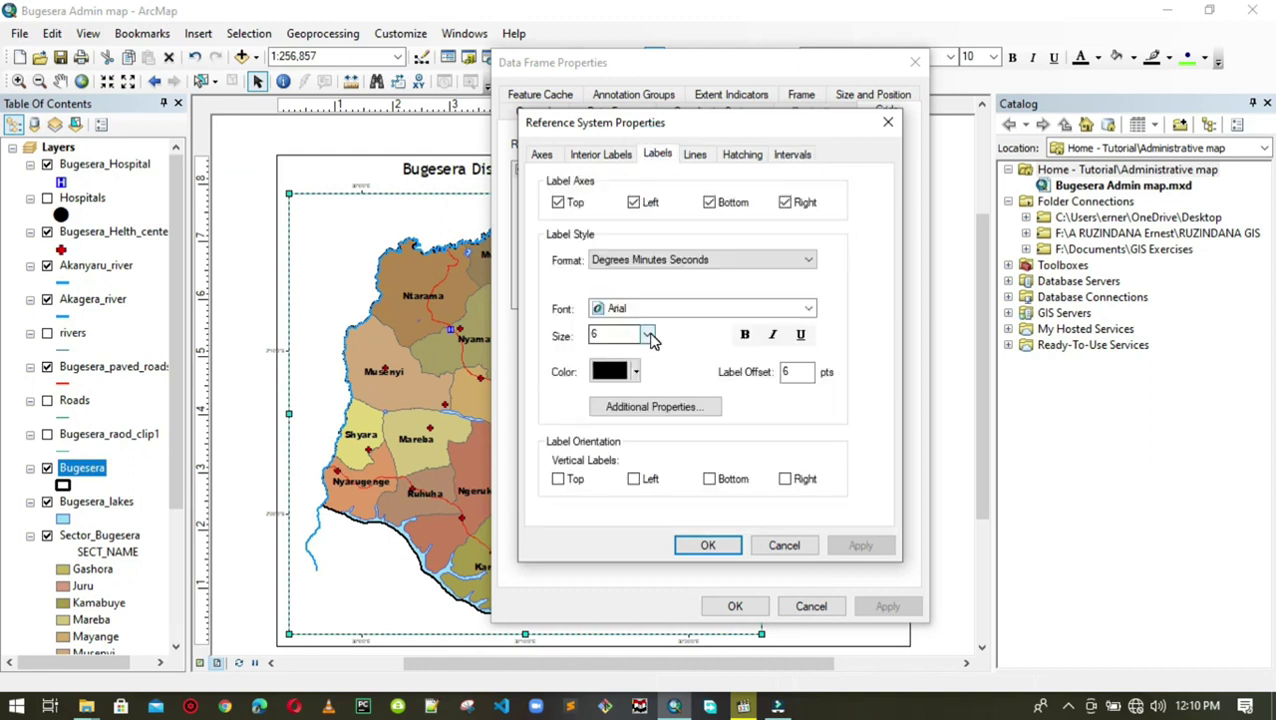
left_click(648, 336)
left_click(609, 413)
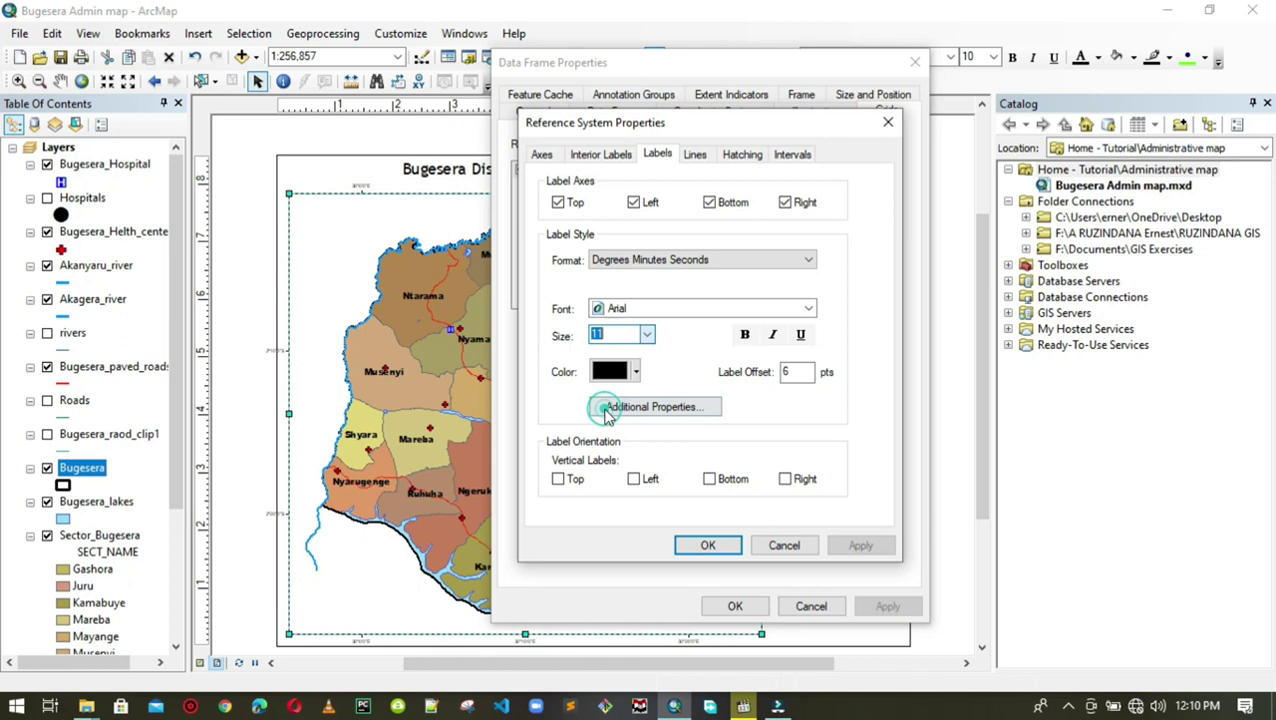
left_click(746, 336)
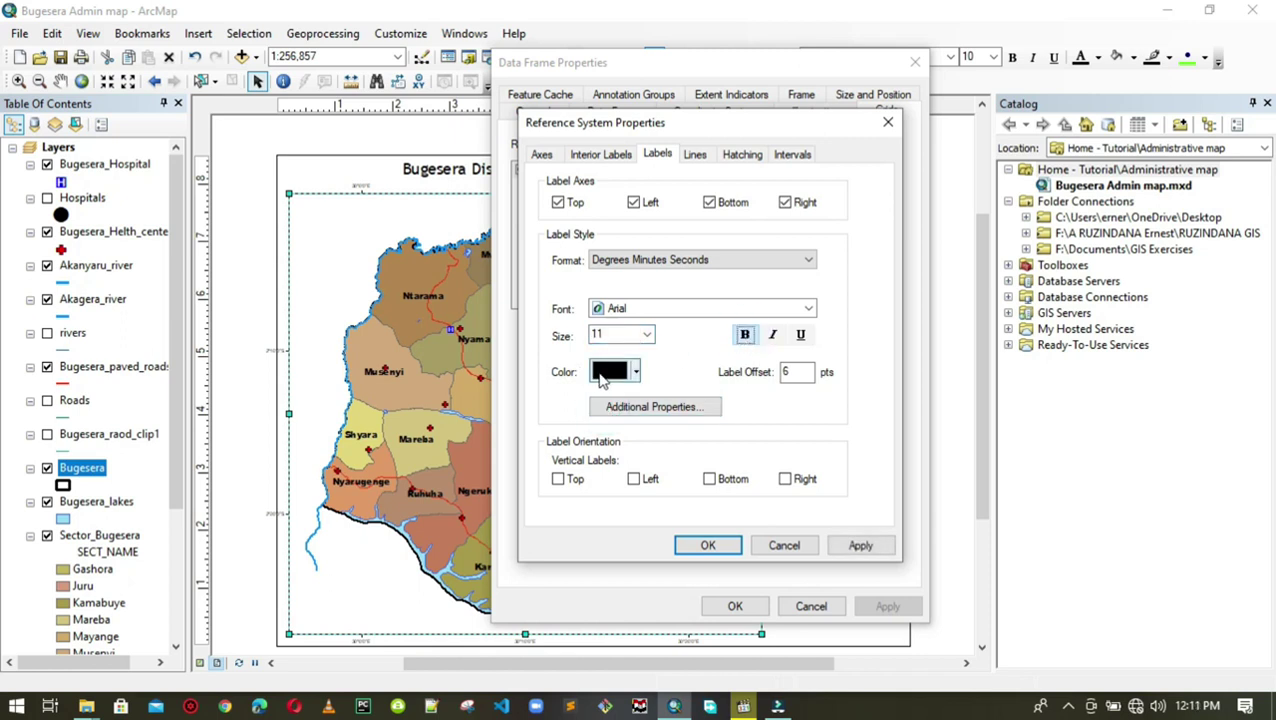
left_click(860, 545)
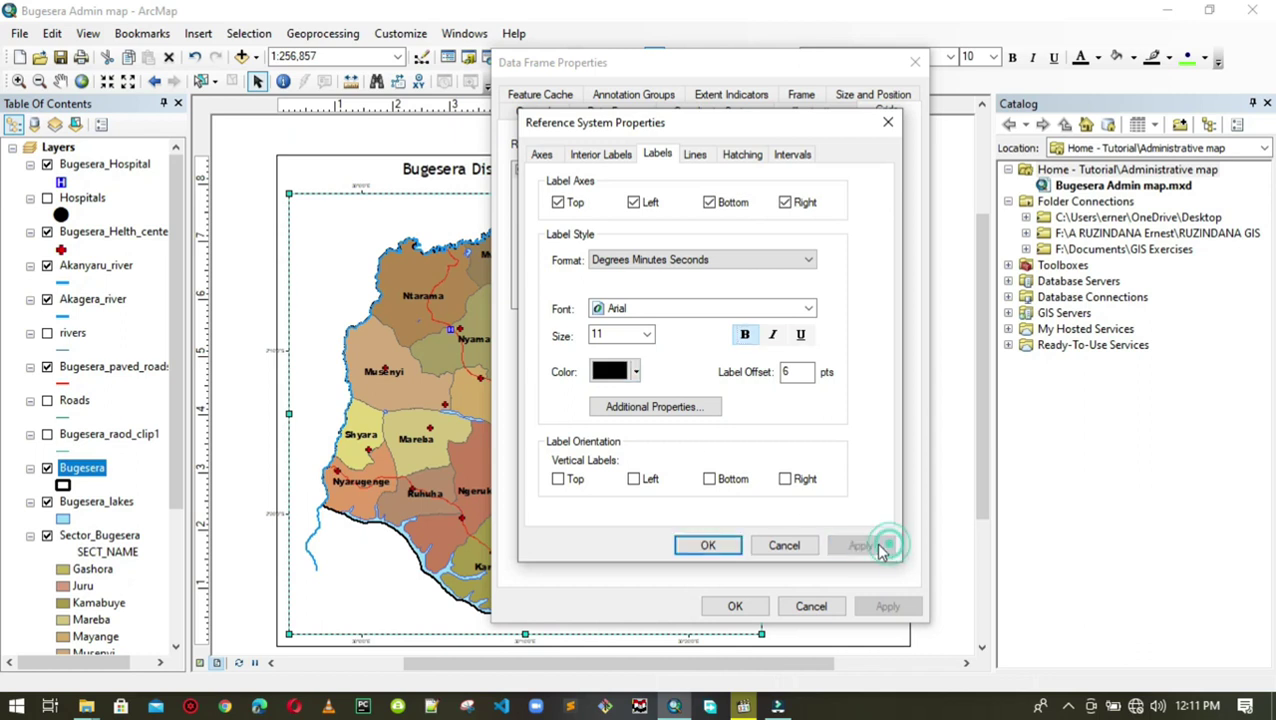
left_click(707, 545)
left_click(887, 606)
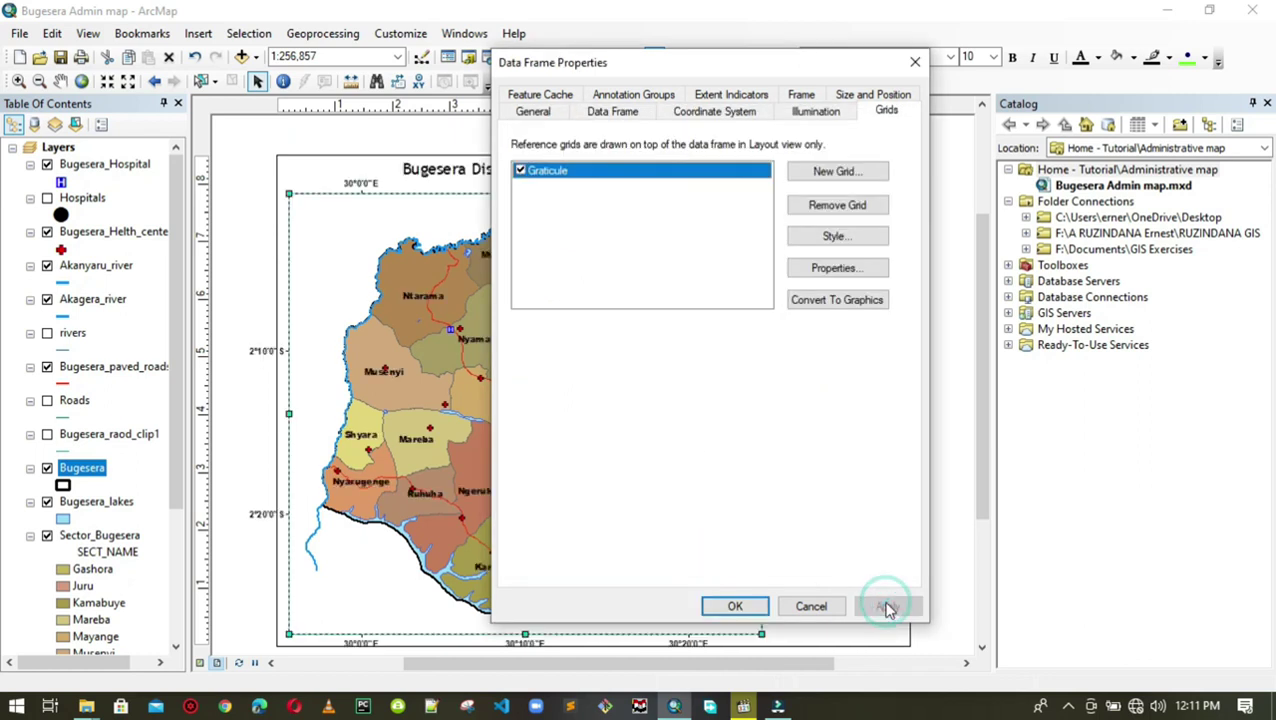
mouse_move(663, 68)
left_mouse_down()
mouse_move(1076, 84)
mouse_move(710, 80)
mouse_move(668, 54)
left_mouse_up()
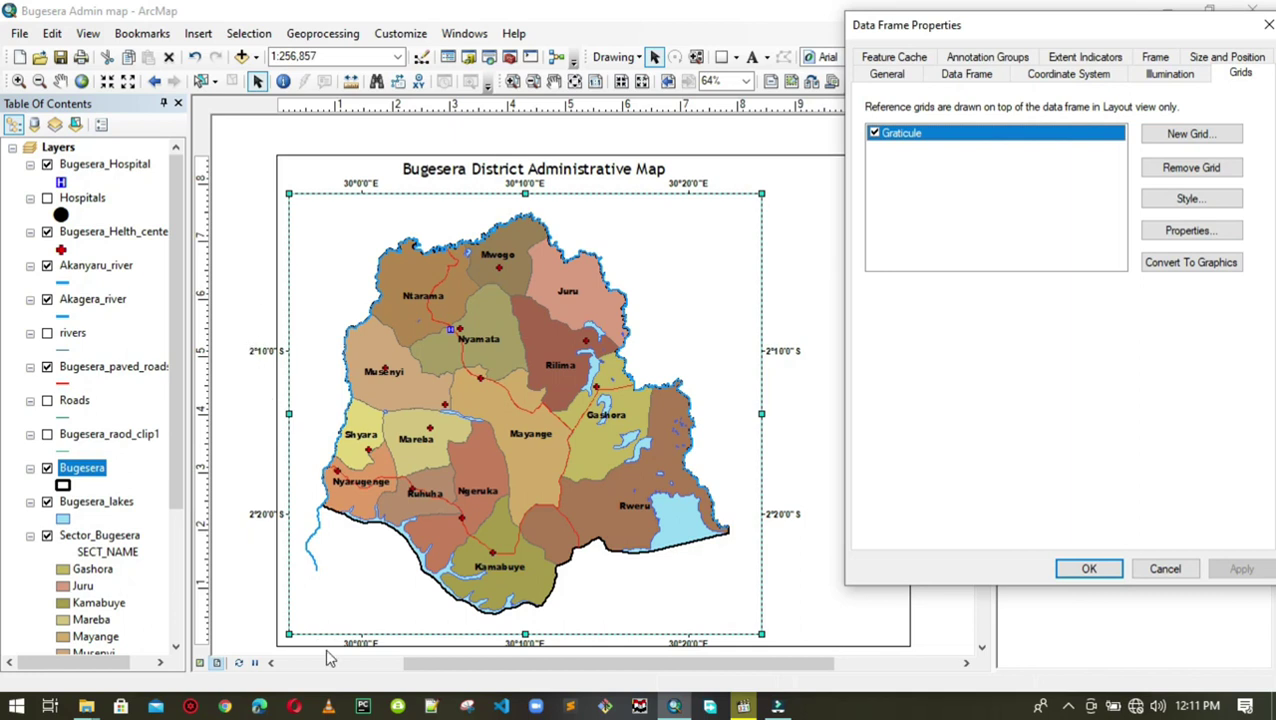
Turn off the graticule labels on the left and bottom axes and apply the change to the map.
left_click_drag(1008, 22, 563, 21)
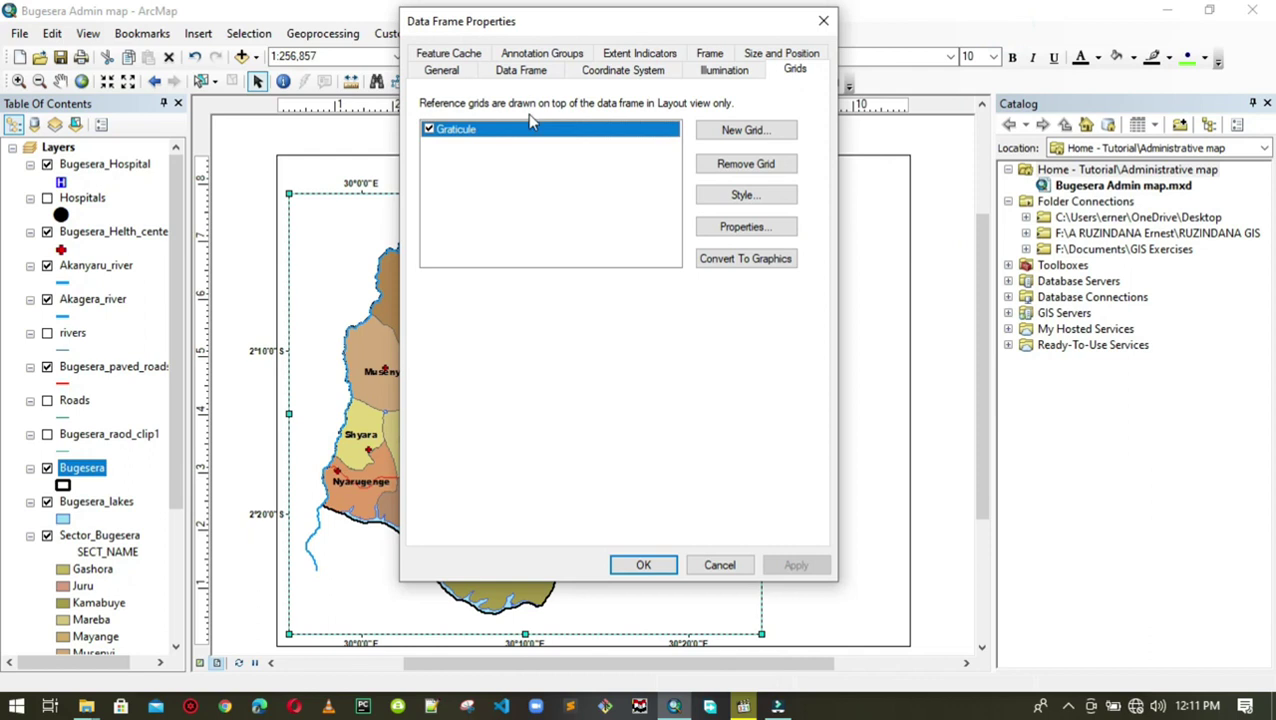
left_click(737, 228)
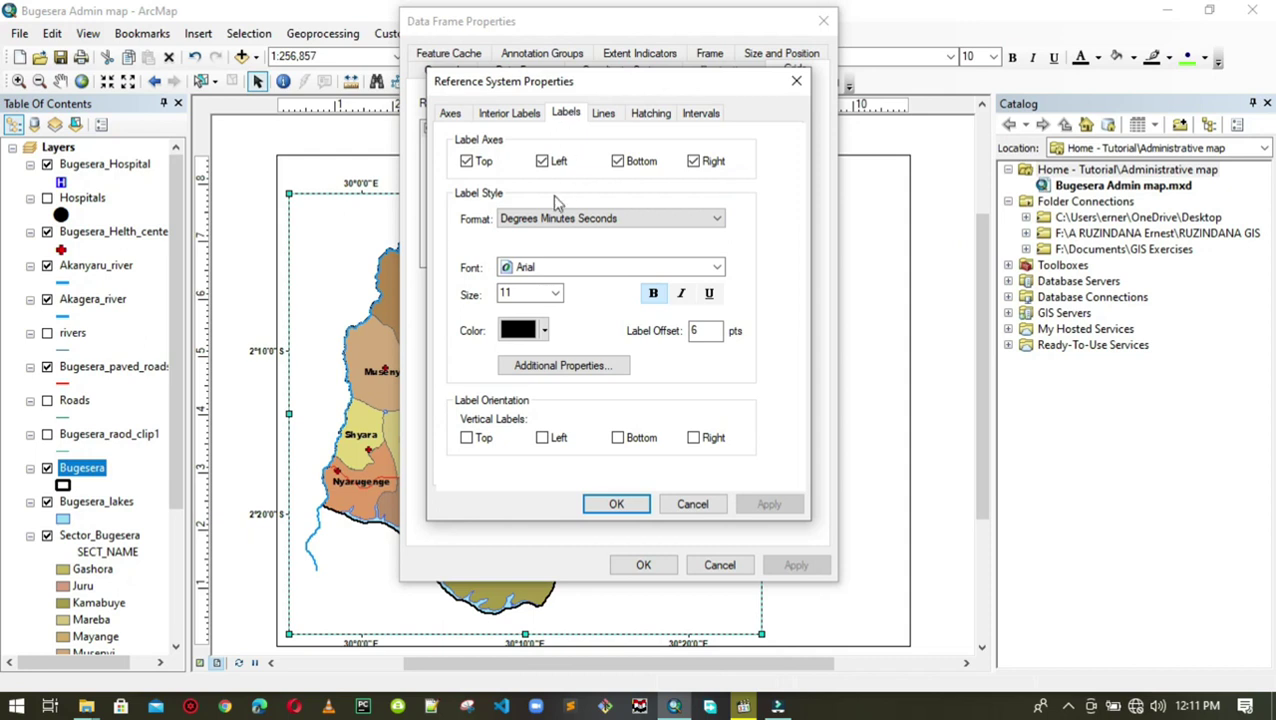
left_click(544, 162)
left_click(619, 164)
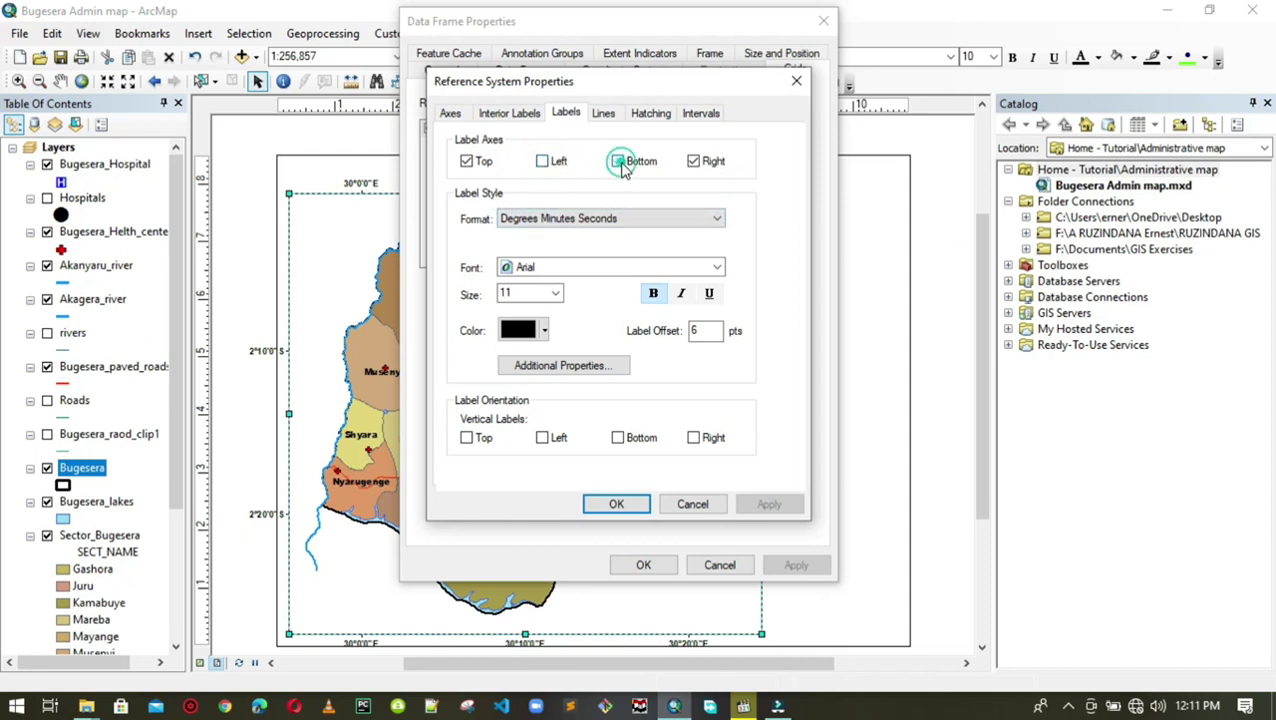
left_click(616, 504)
left_click(797, 566)
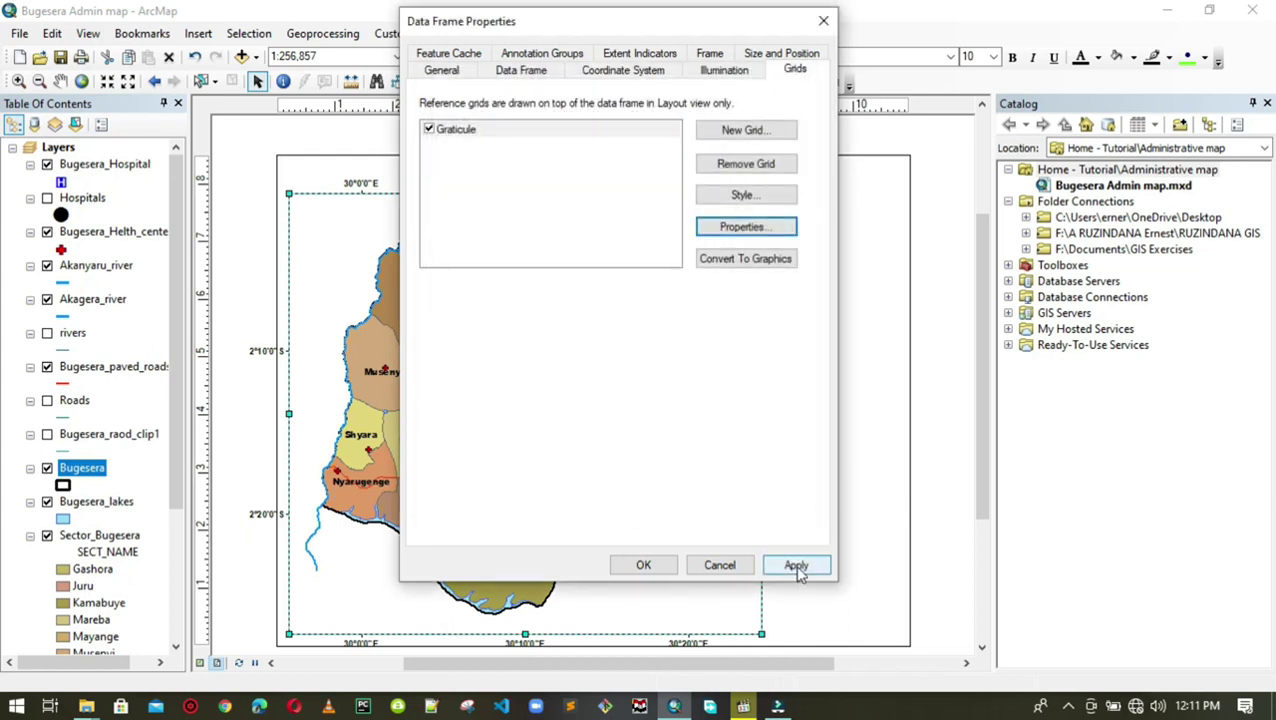
left_click_drag(638, 24, 927, 18)
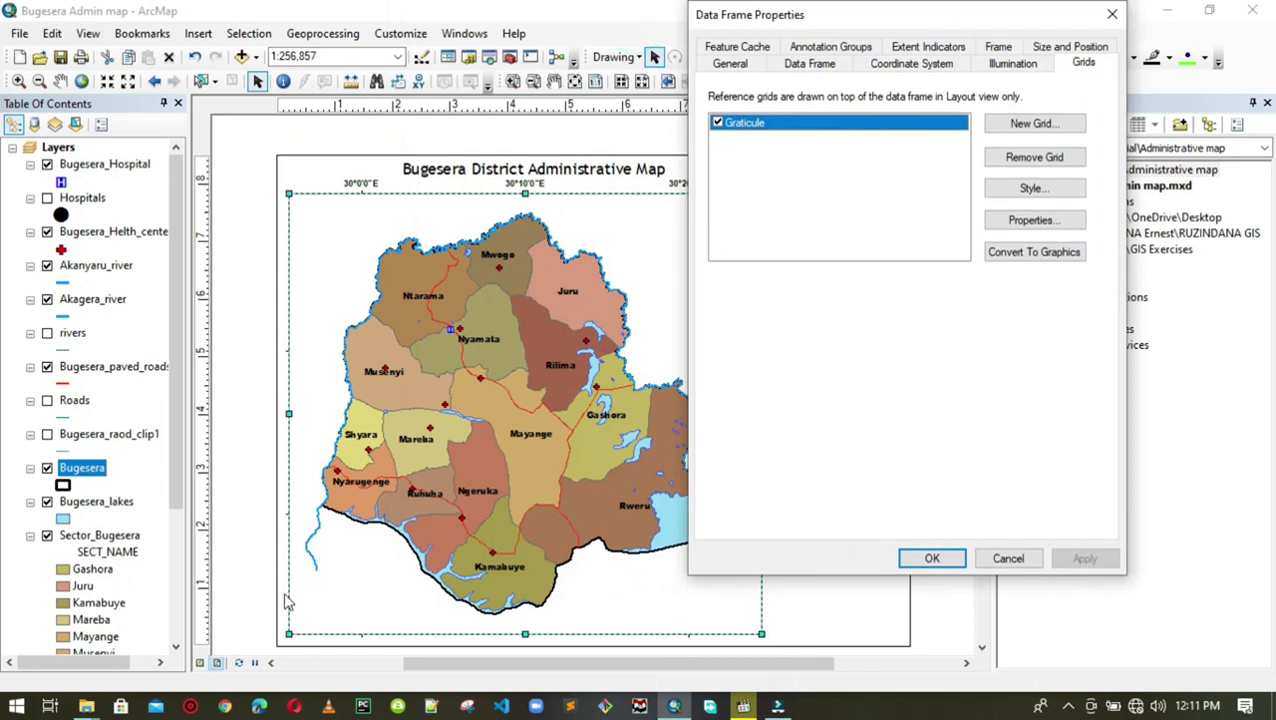
Make the graticule's right-axis labels vertical, apply the change and close the data frame properties.
left_click_drag(961, 14, 276, 278)
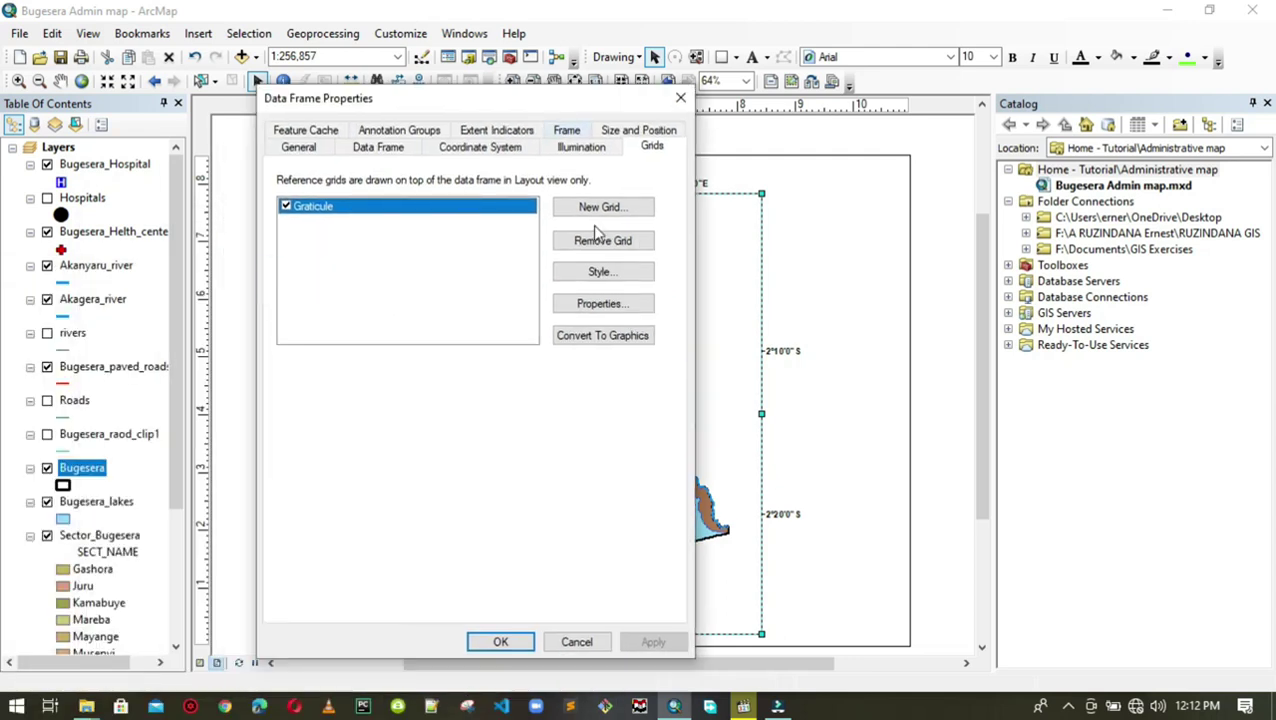
left_click(614, 303)
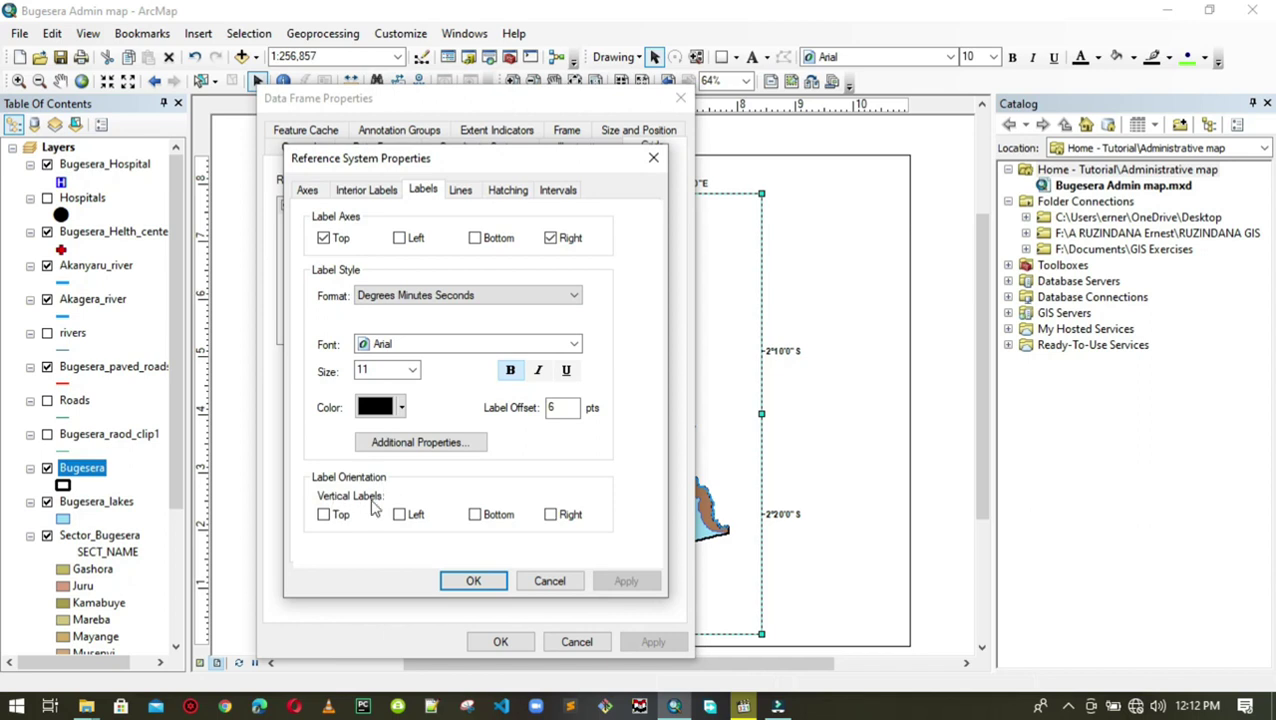
left_click(553, 515)
left_click(478, 583)
left_click(652, 642)
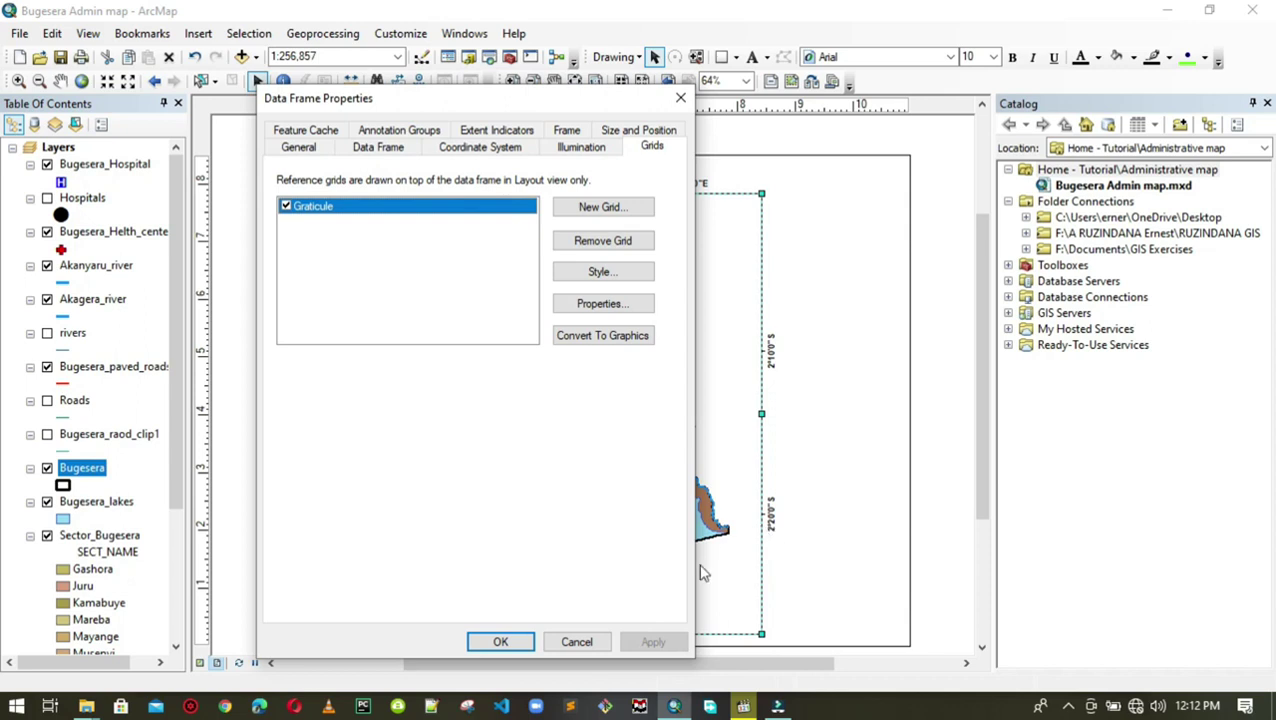
left_click(513, 643)
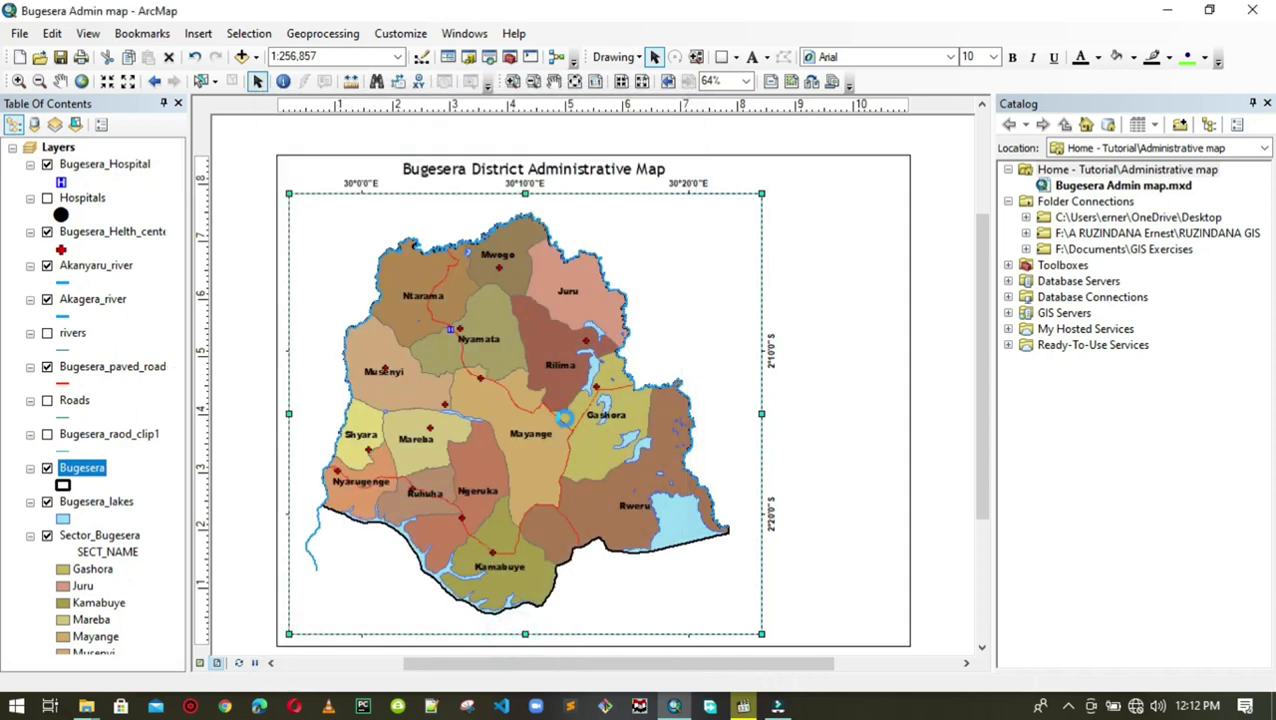
Shift the data frame slightly down and to the left on the page, below the title, and deselect it.
left_click_drag(288, 634, 284, 638)
left_click_drag(763, 192, 759, 198)
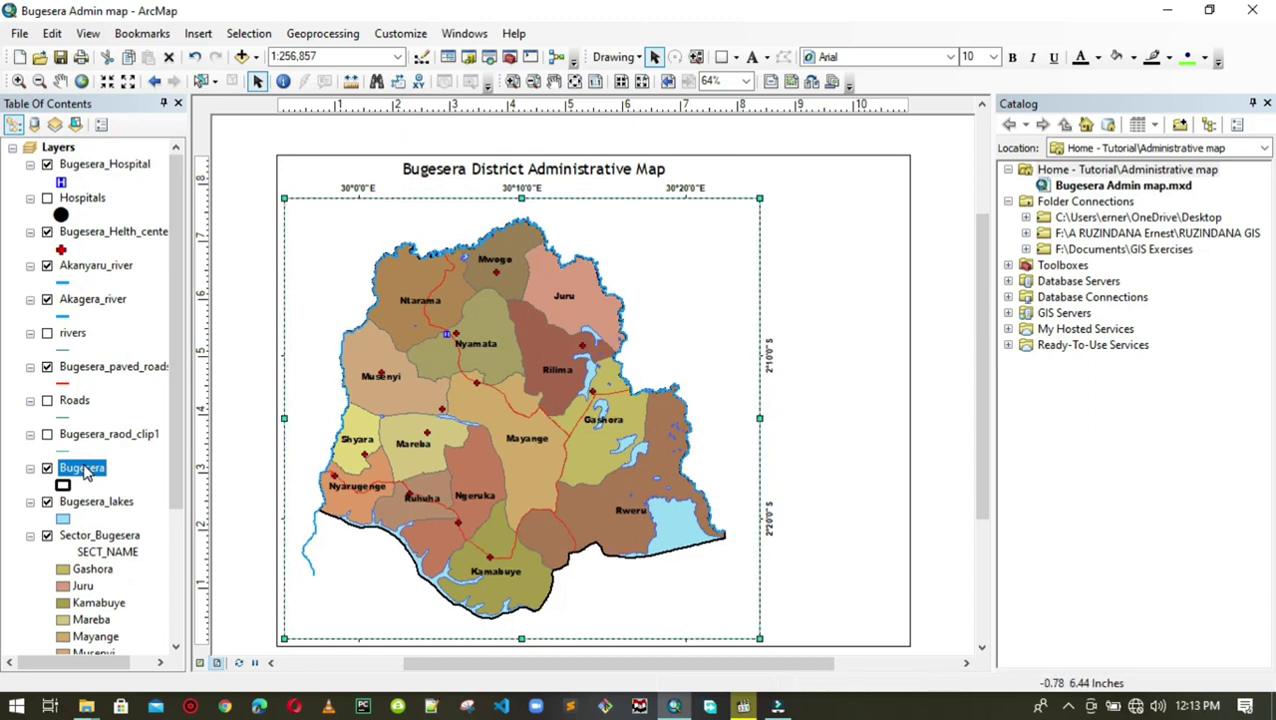
right_click(85, 474)
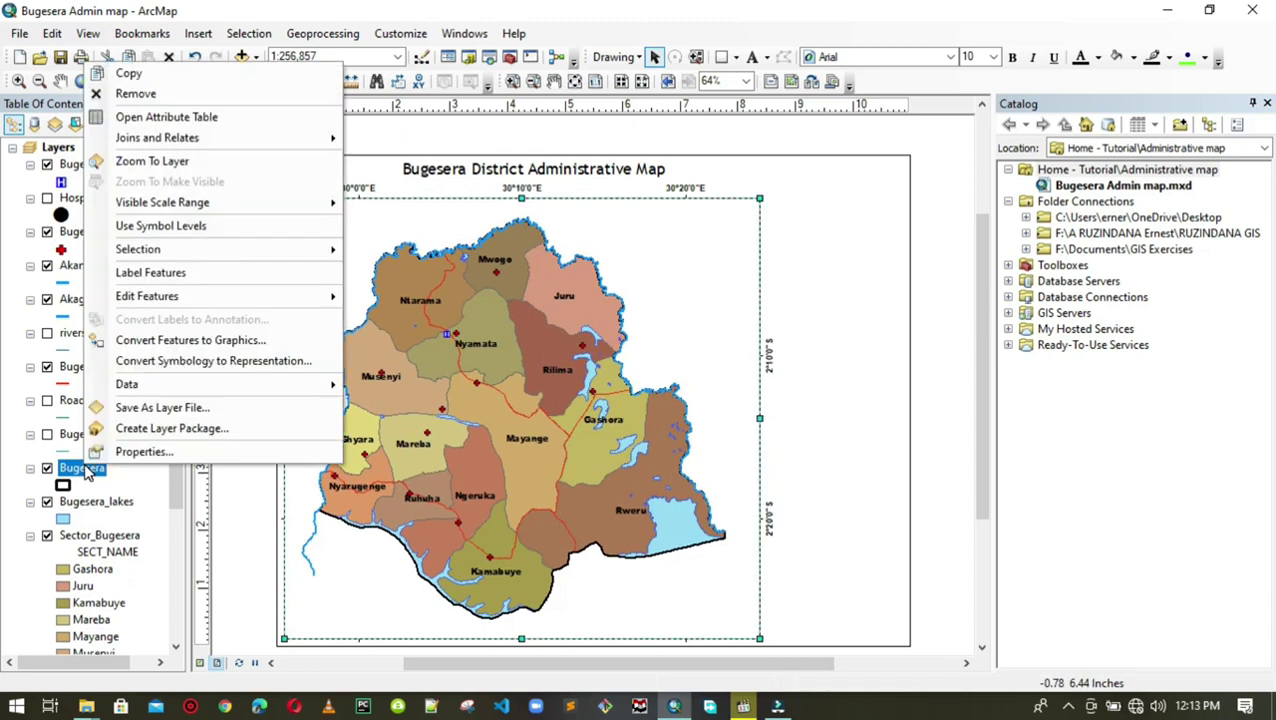
left_click(182, 162)
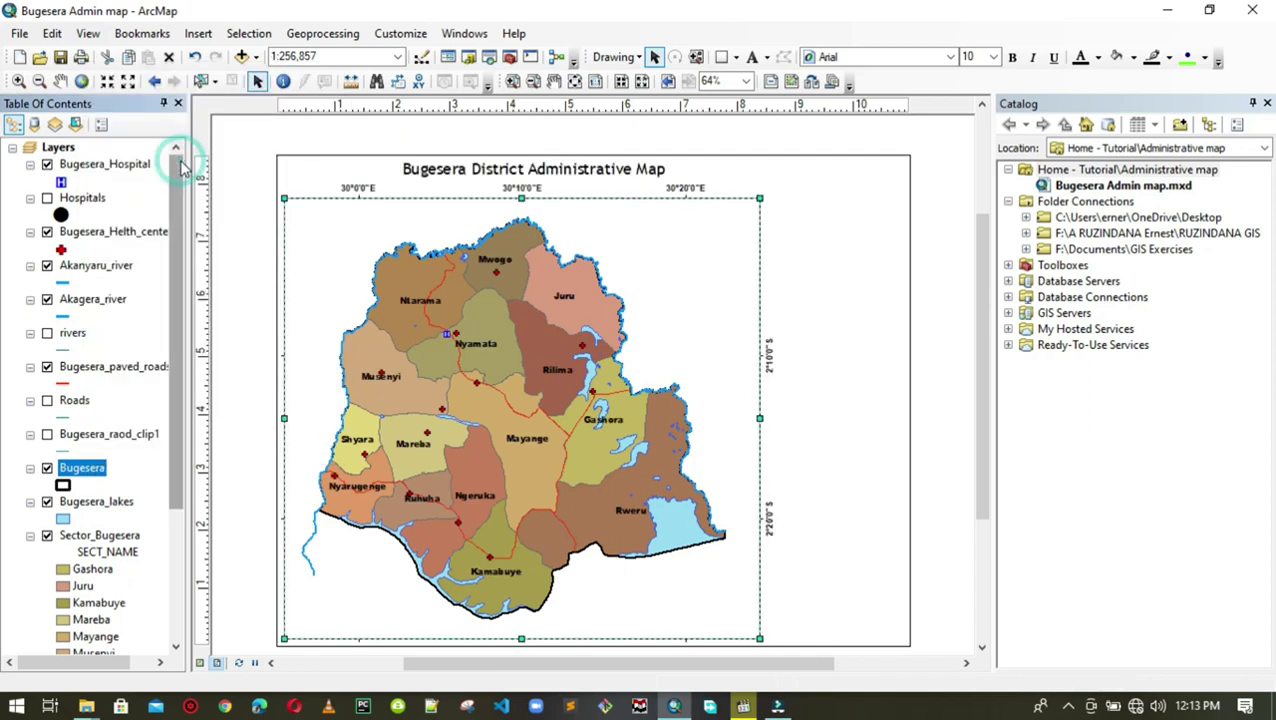
left_click(249, 192)
left_click(929, 215)
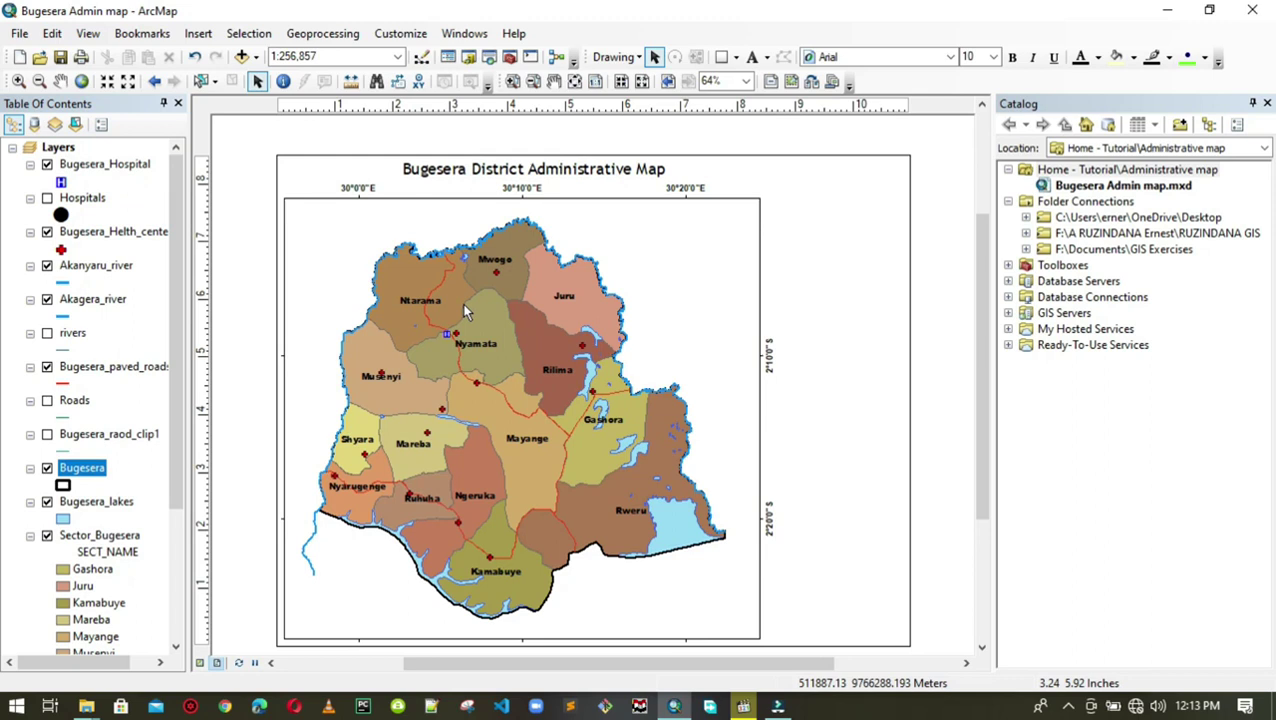
Insert the ESRI North 9 north arrow and place it in the page's empty upper-right area beside the map frame.
left_click(200, 34)
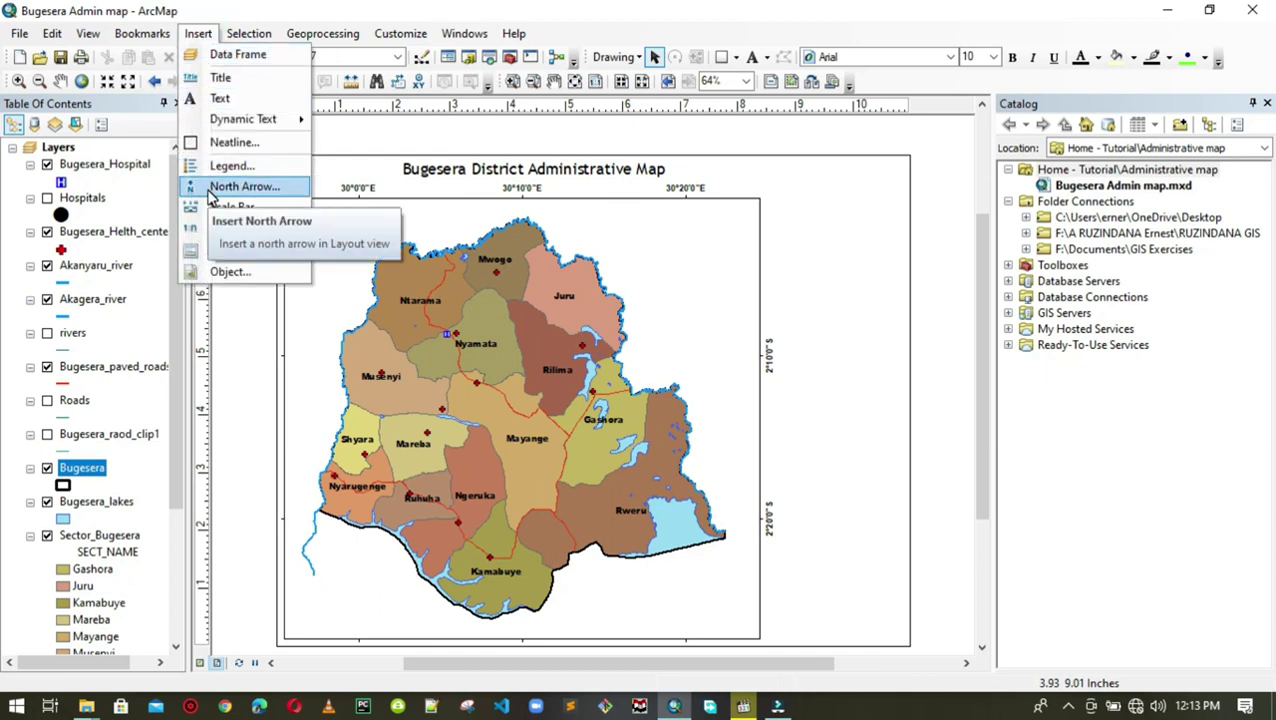
left_click(240, 187)
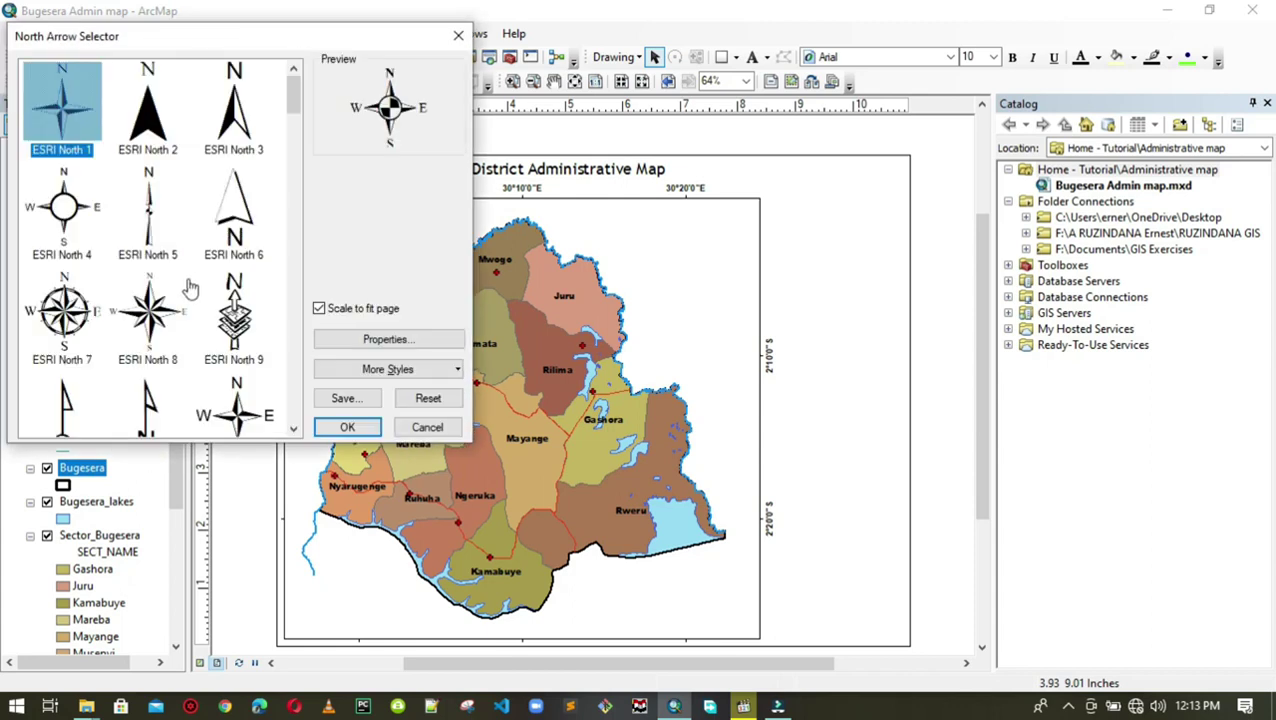
left_click(236, 310)
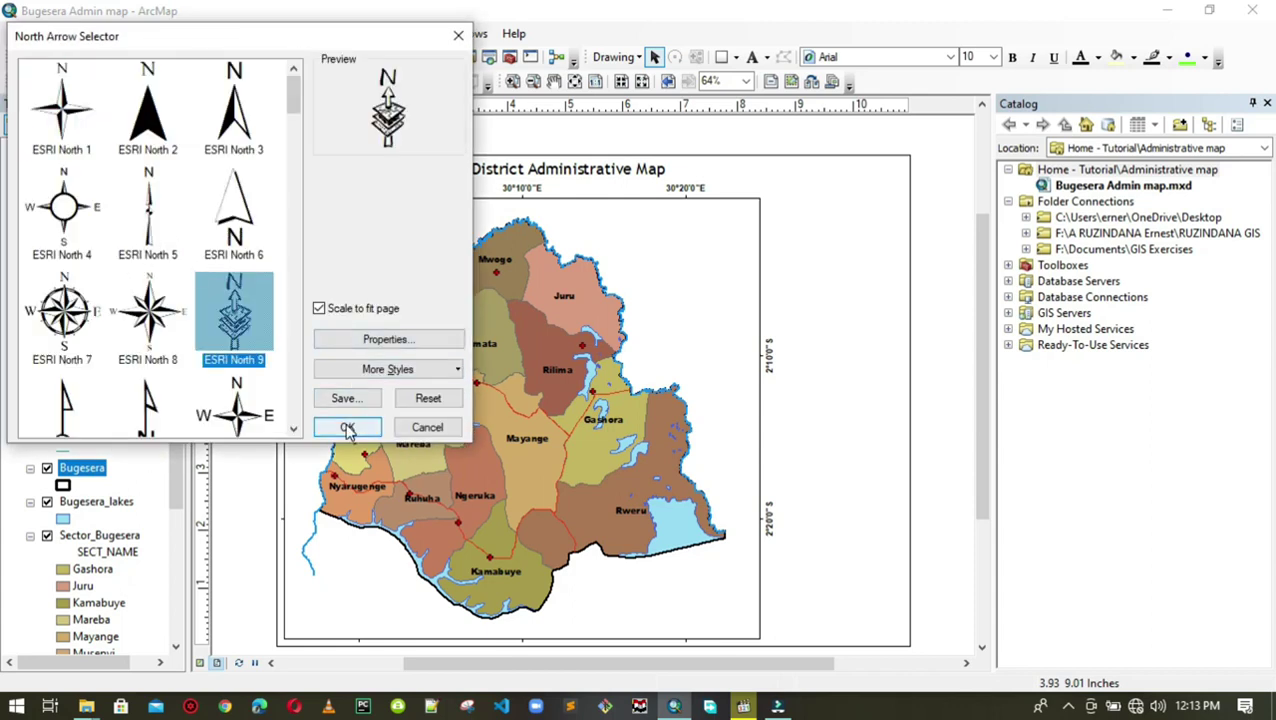
left_click(346, 426)
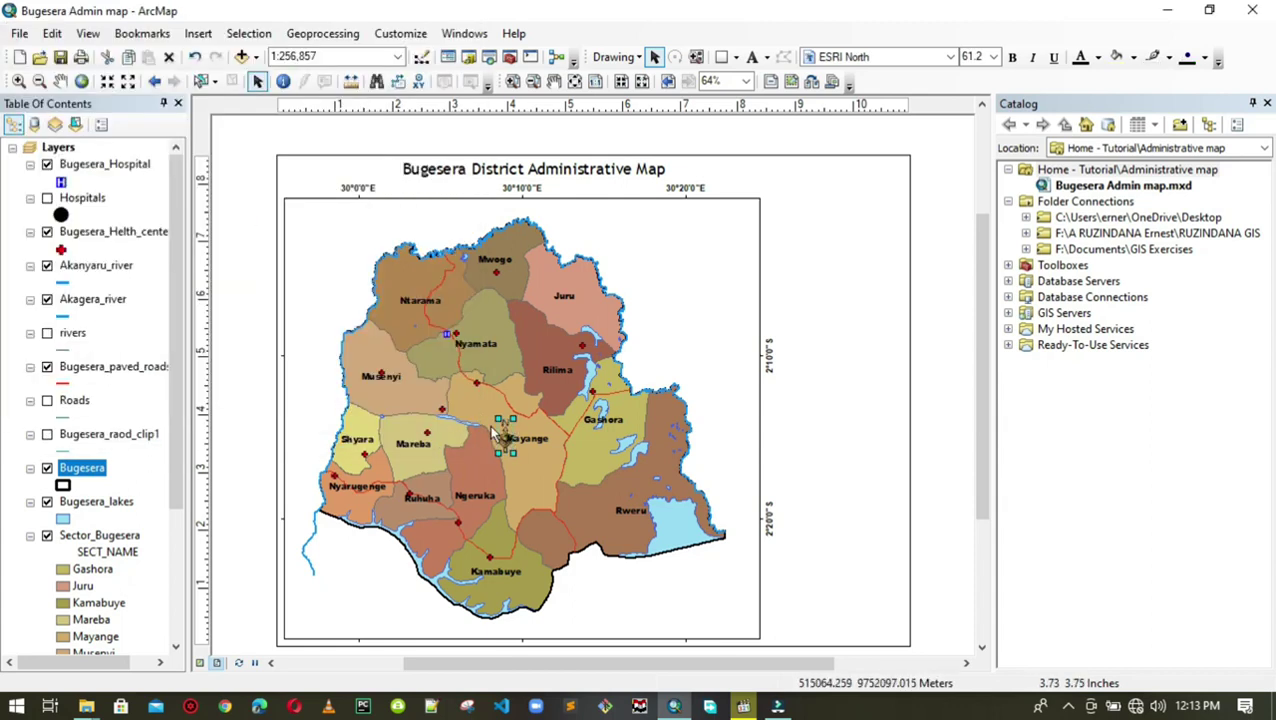
left_click(506, 438)
left_click_drag(506, 438, 841, 210)
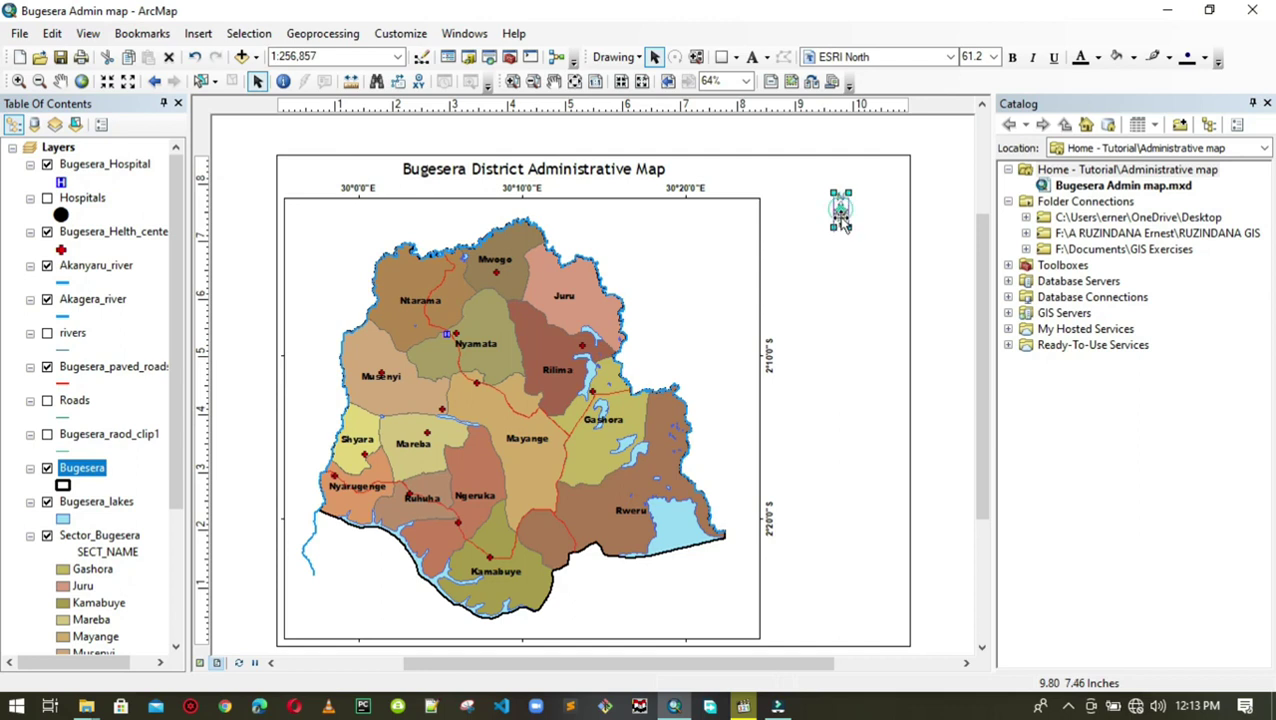
left_click(843, 245)
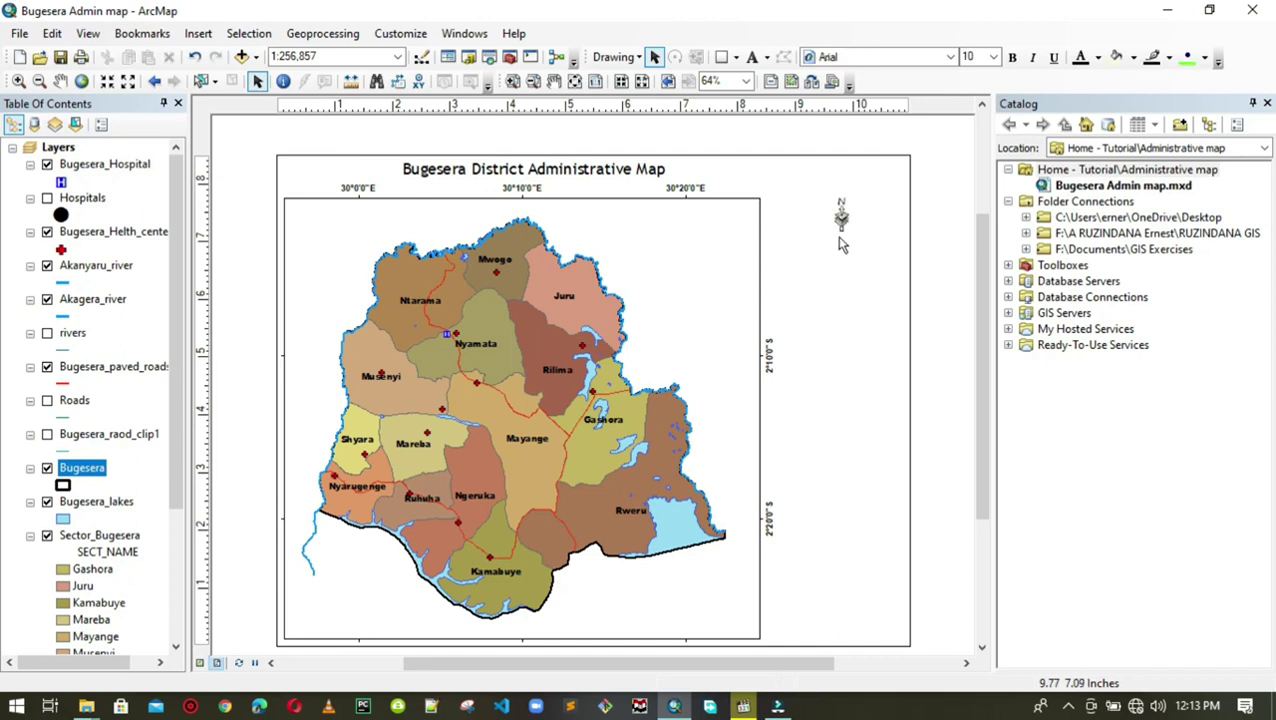
Insert the Scale Line 1 scale bar and place it in the page's lower-right area beside the map frame.
left_click(198, 34)
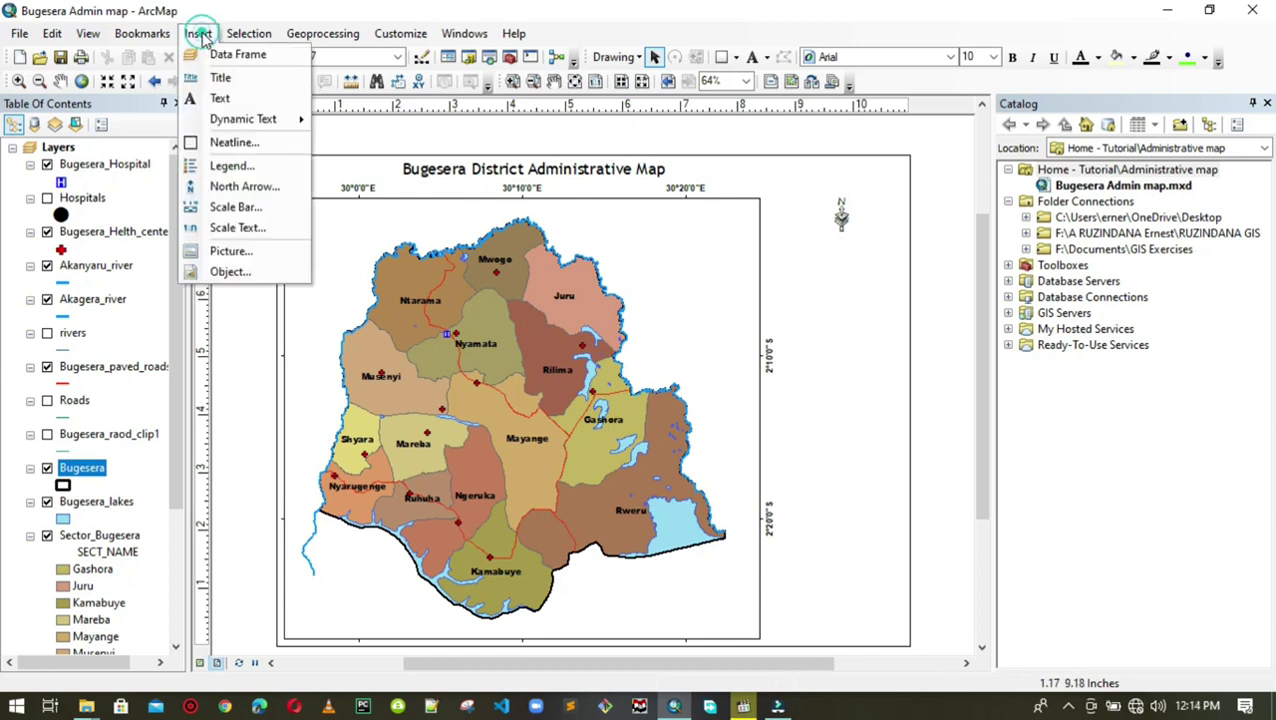
left_click(222, 208)
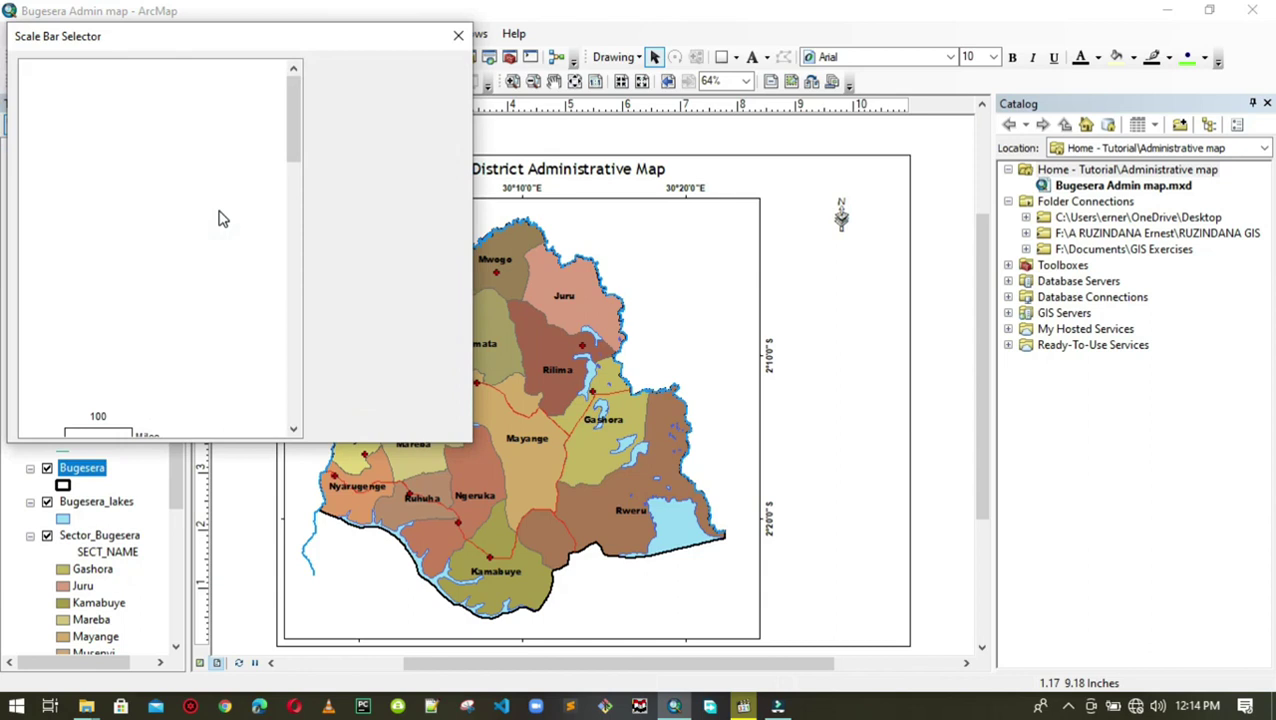
left_click(103, 88)
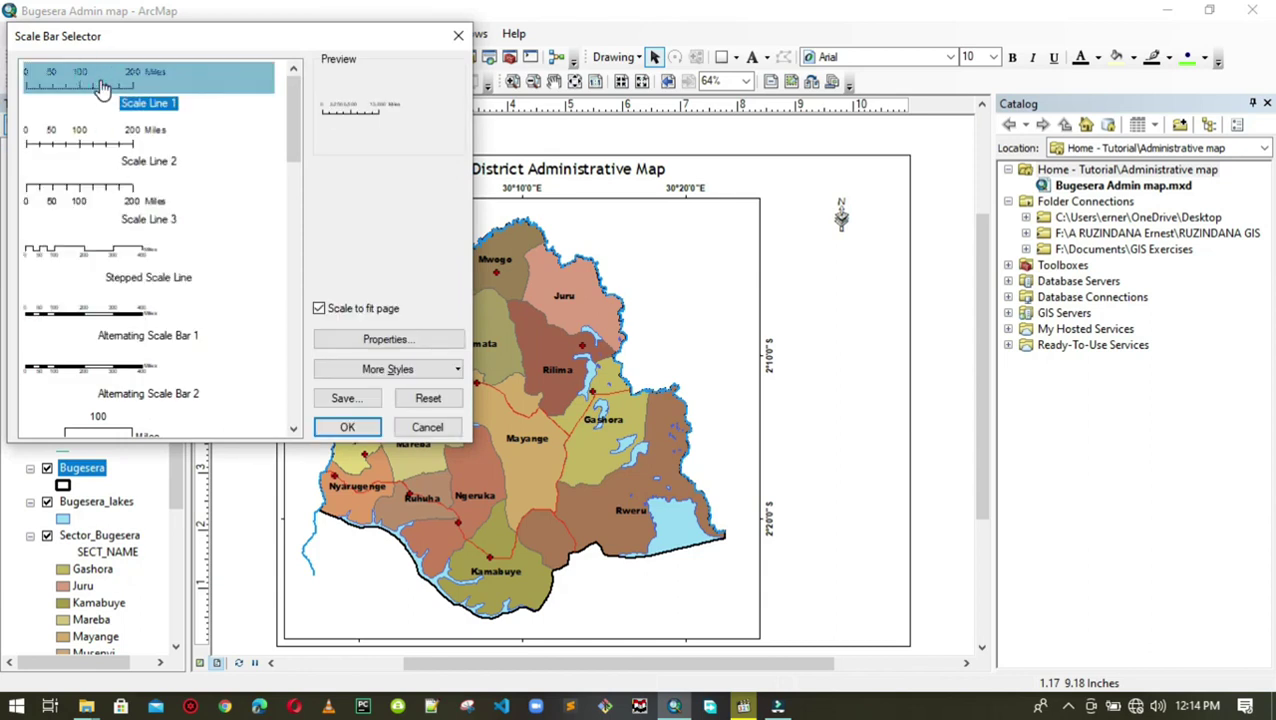
left_click(347, 427)
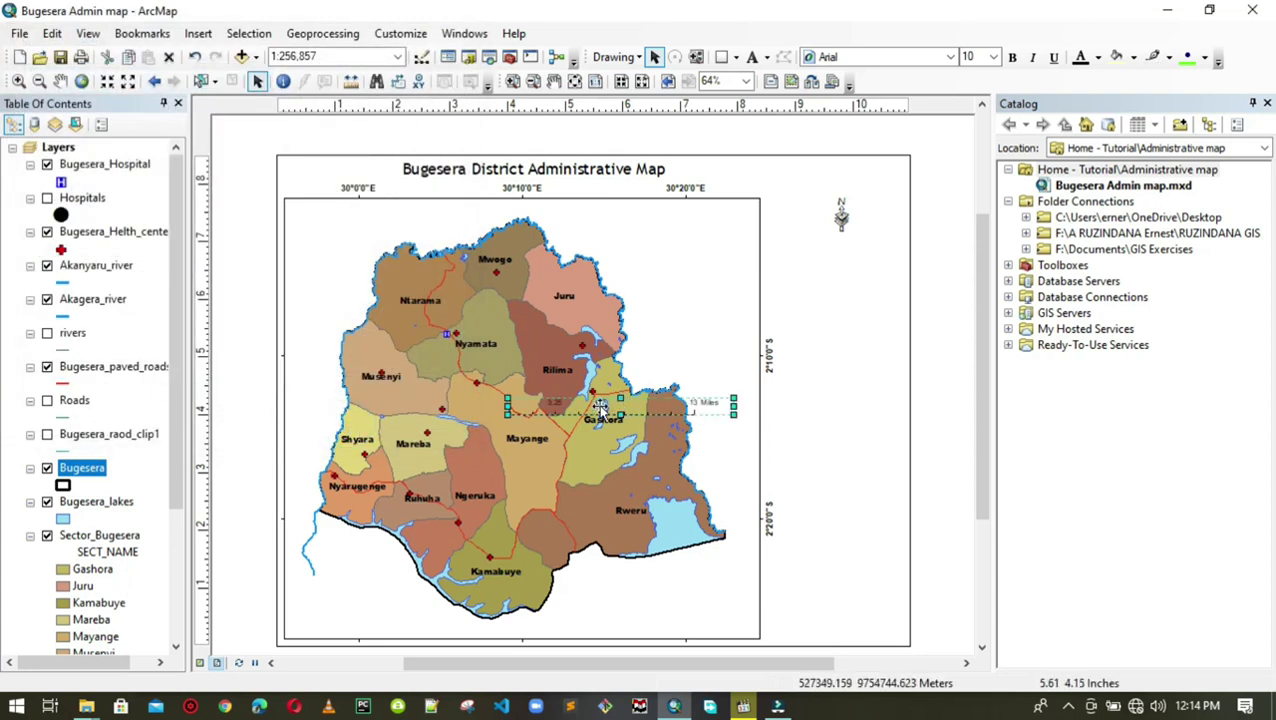
left_click_drag(600, 408, 834, 607)
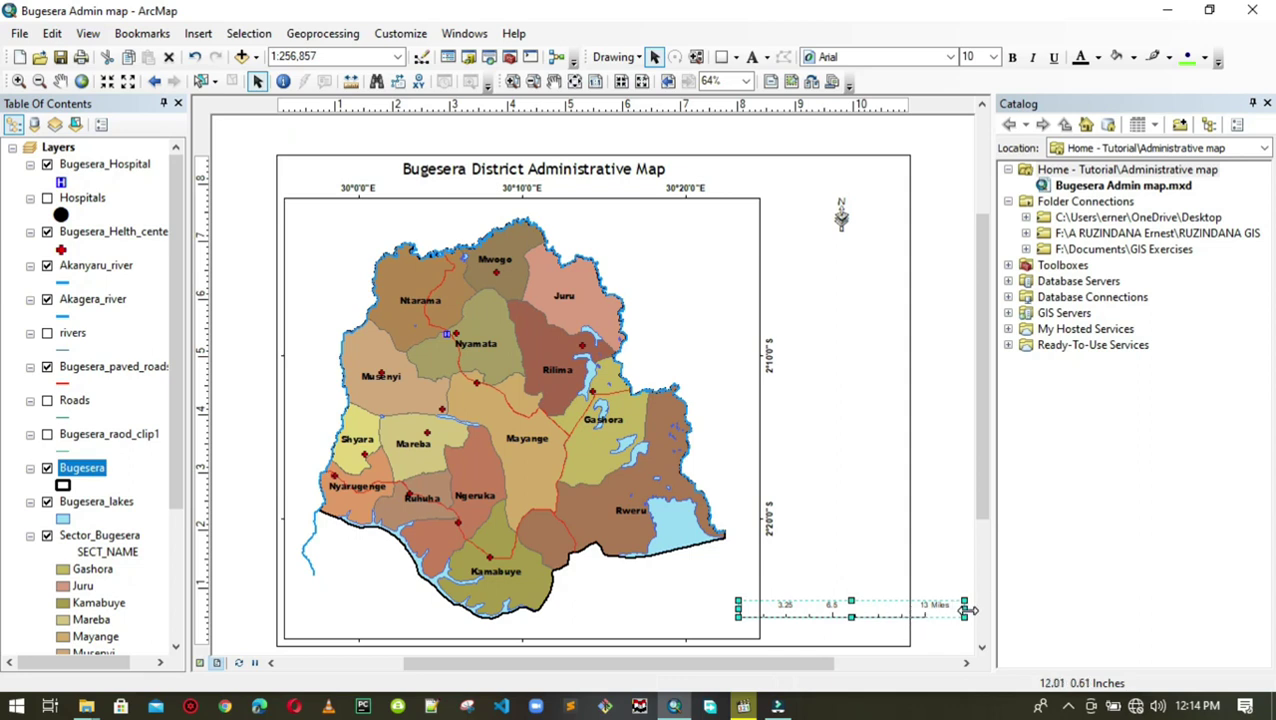
Set the scale bar's division units to Kilometers with the label KM and apply the change.
right_click(837, 606)
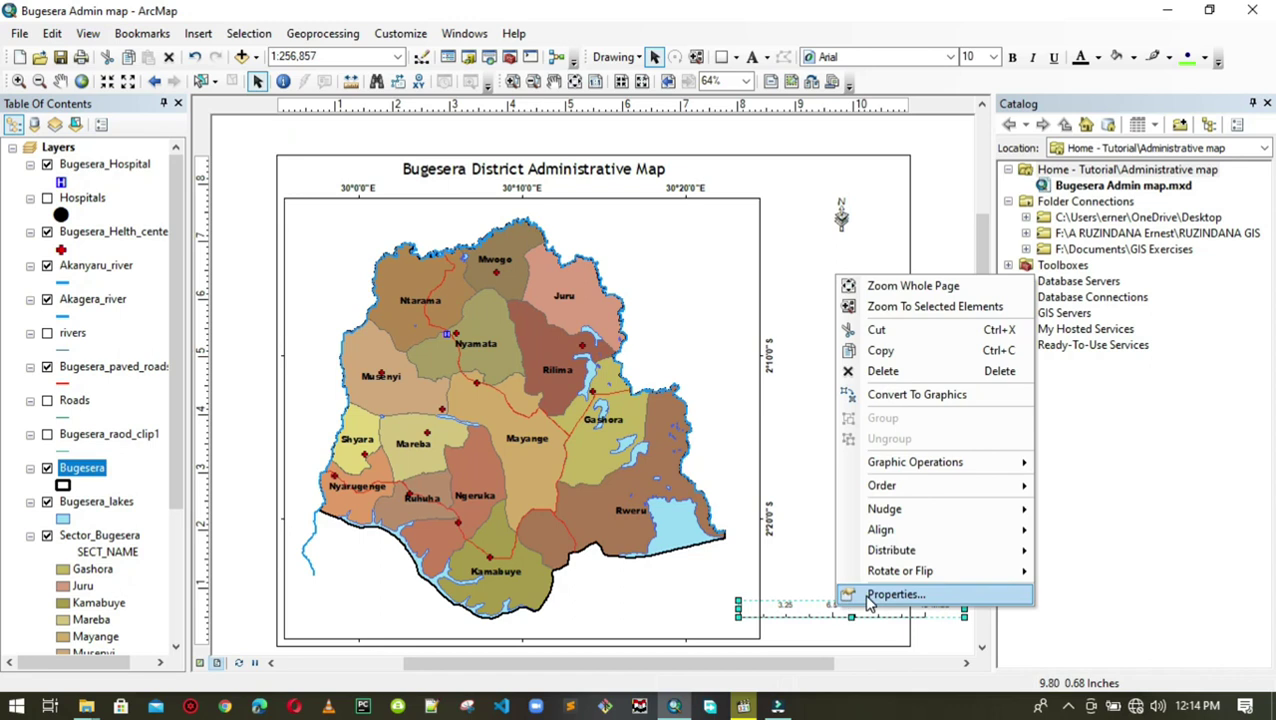
left_click(870, 599)
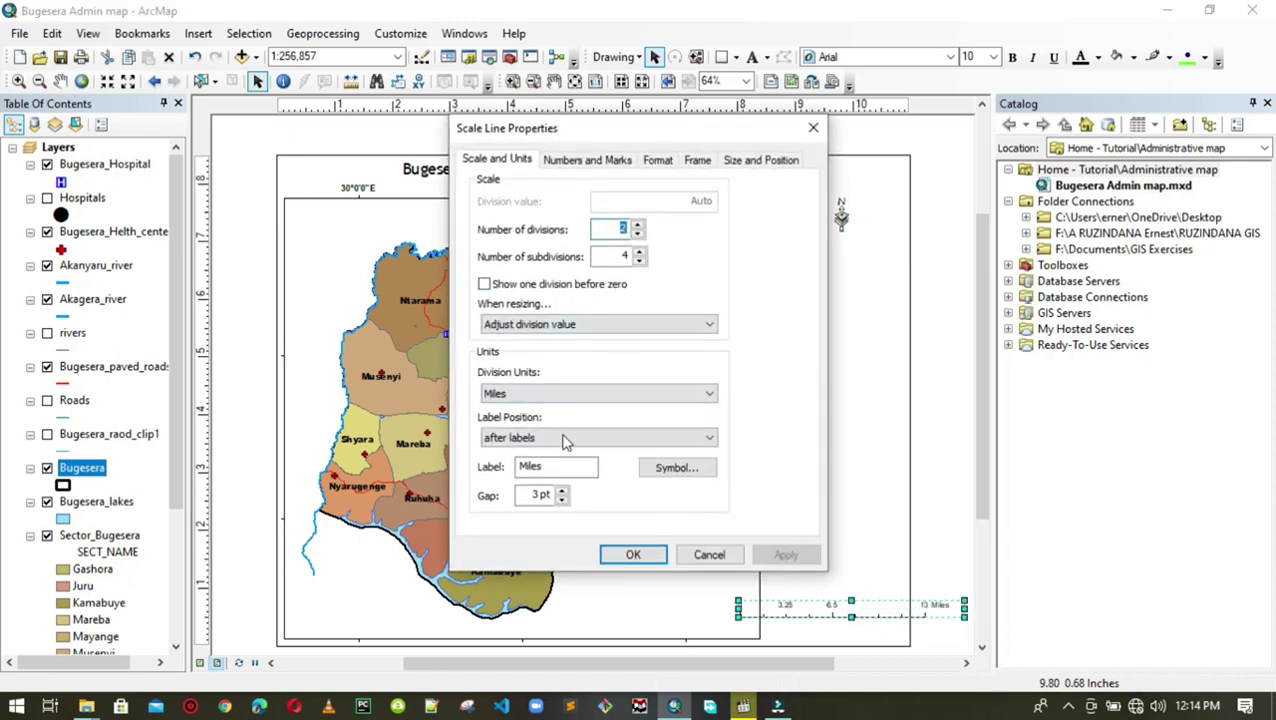
left_click(535, 397)
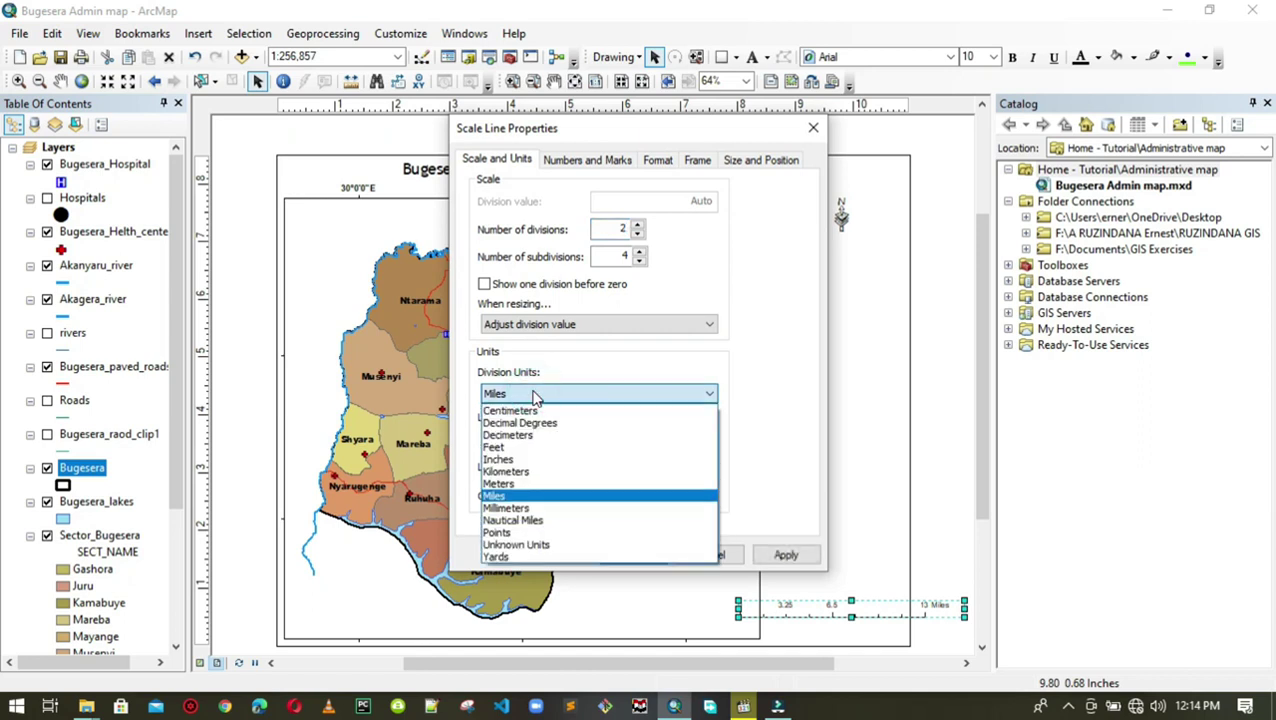
left_click(512, 472)
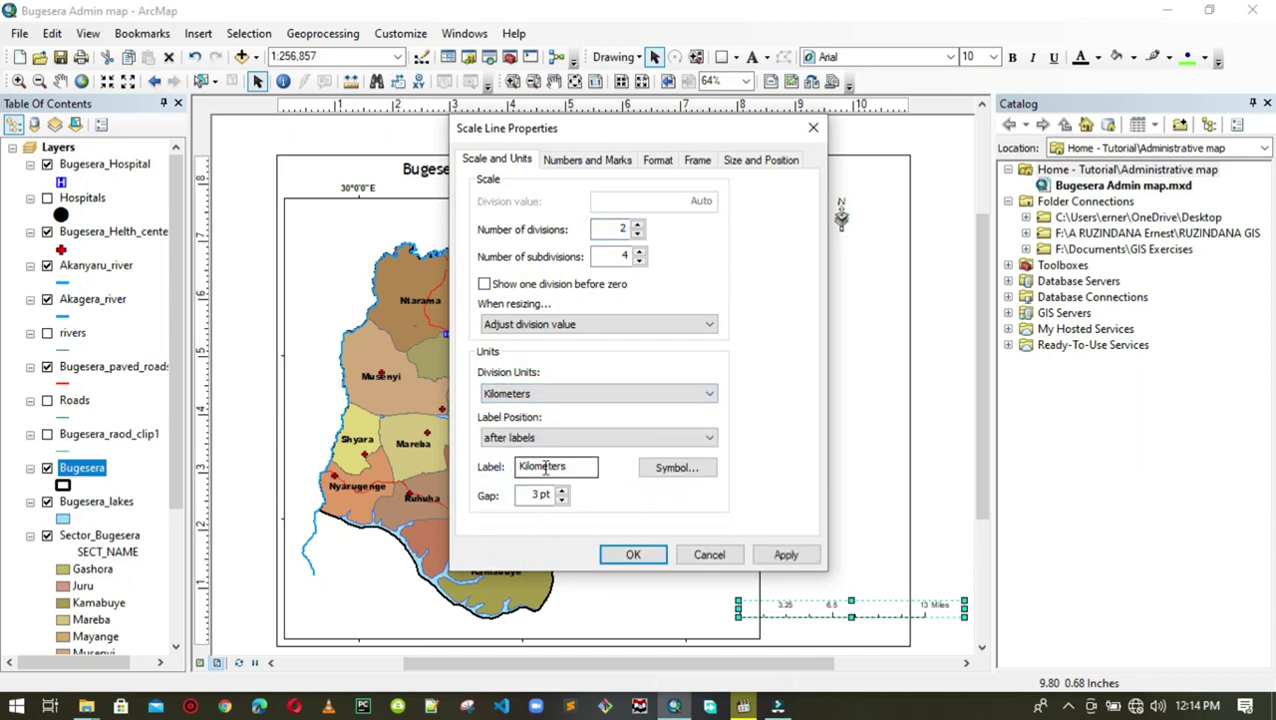
left_click_drag(577, 467, 433, 455)
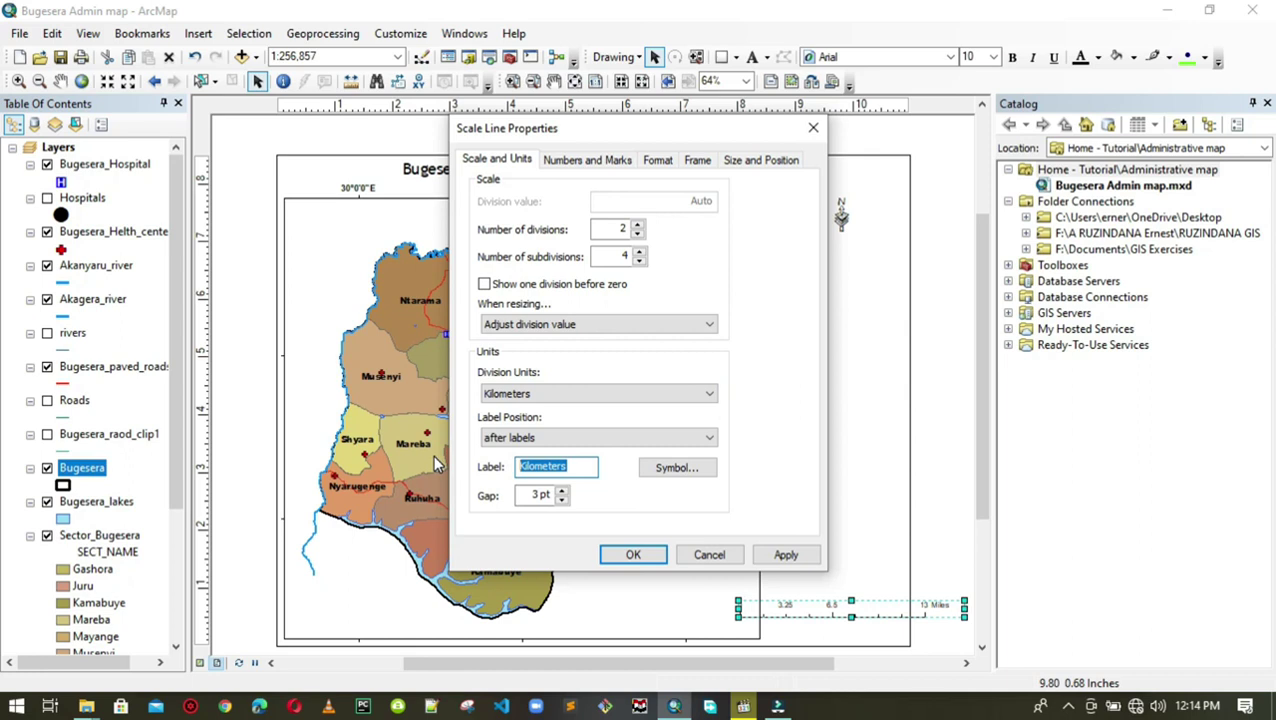
type("KM")
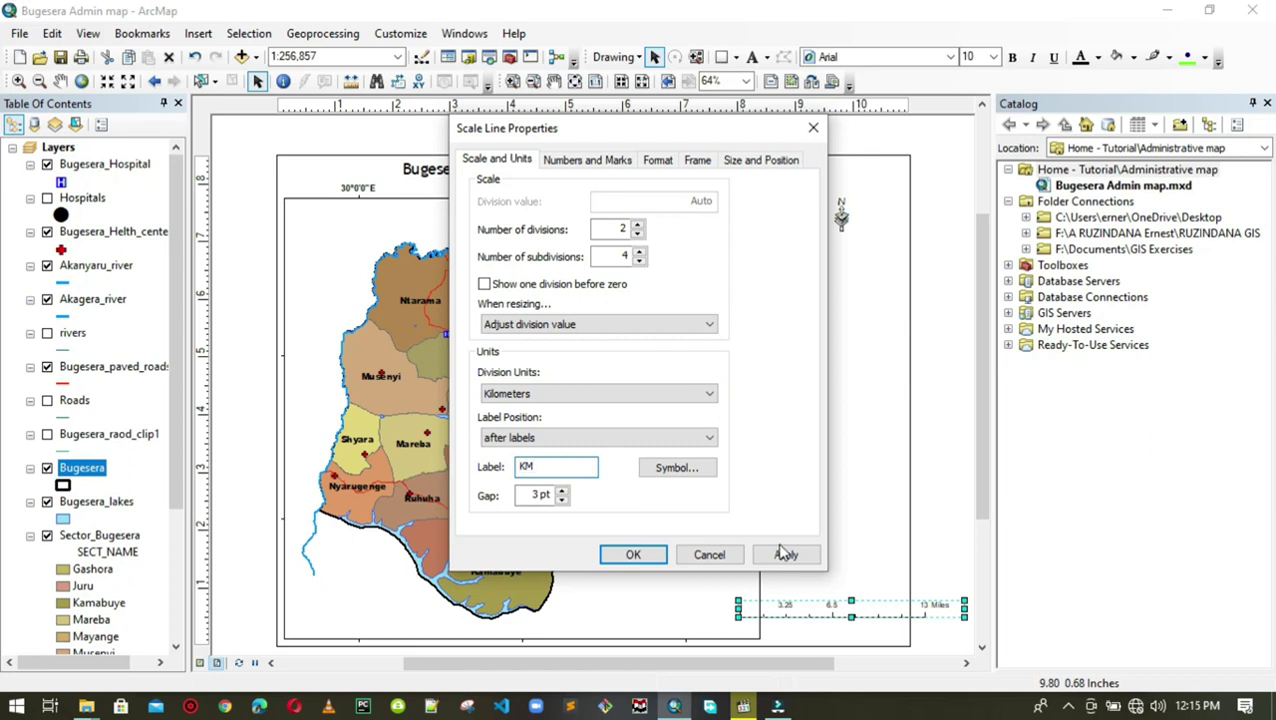
left_click(786, 554)
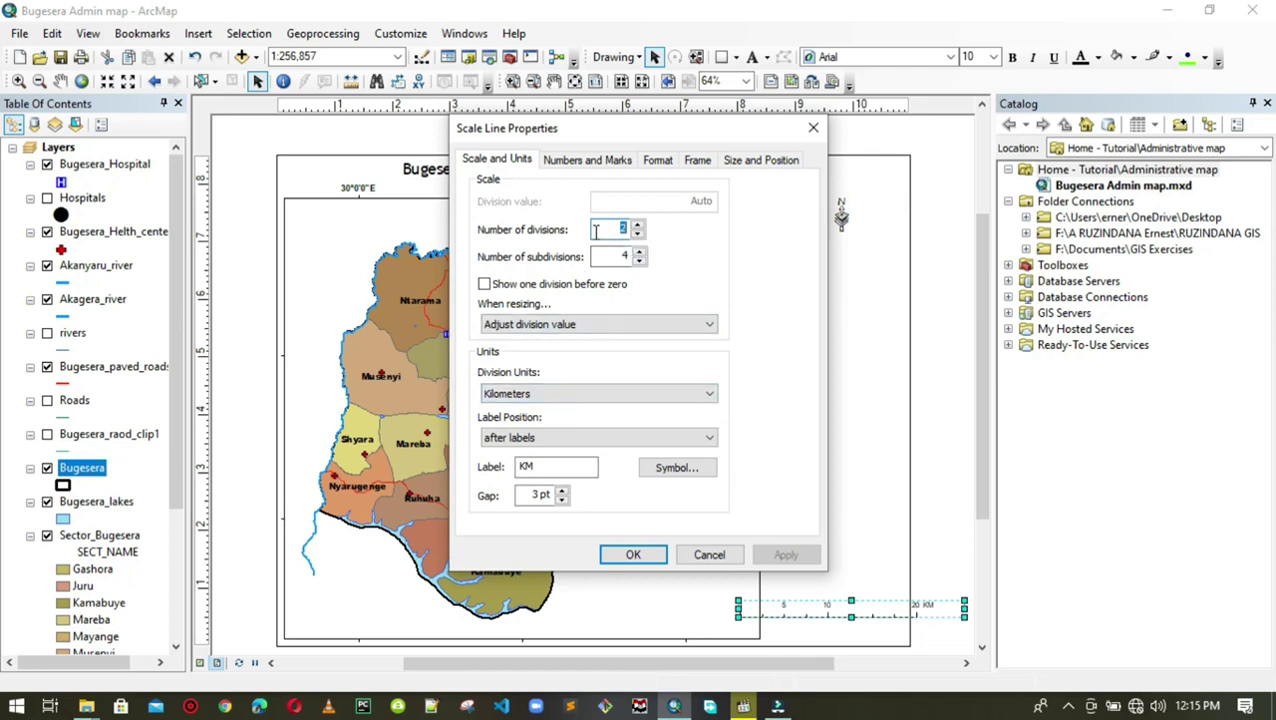
Set the scale bar's subdivisions to 1, then narrow the bar and fit it inside the page's lower-right corner.
left_click(639, 261)
left_click(640, 262)
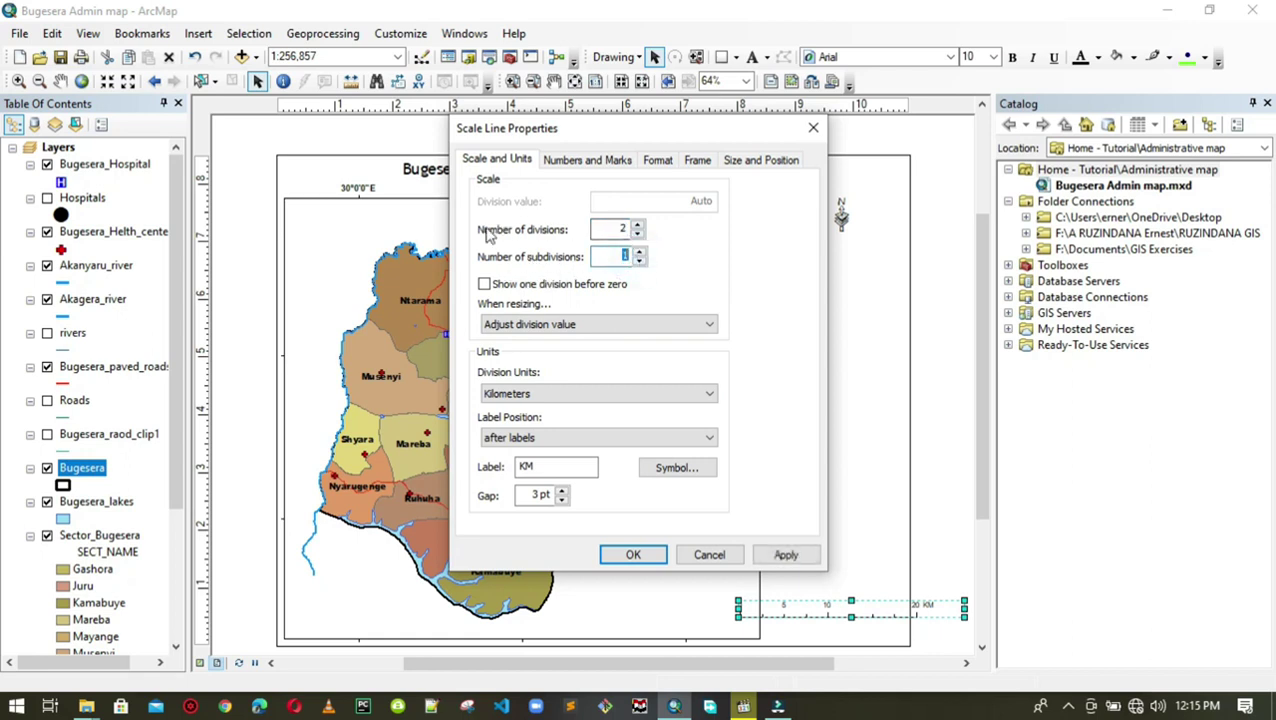
double_click(605, 228)
left_click(782, 555)
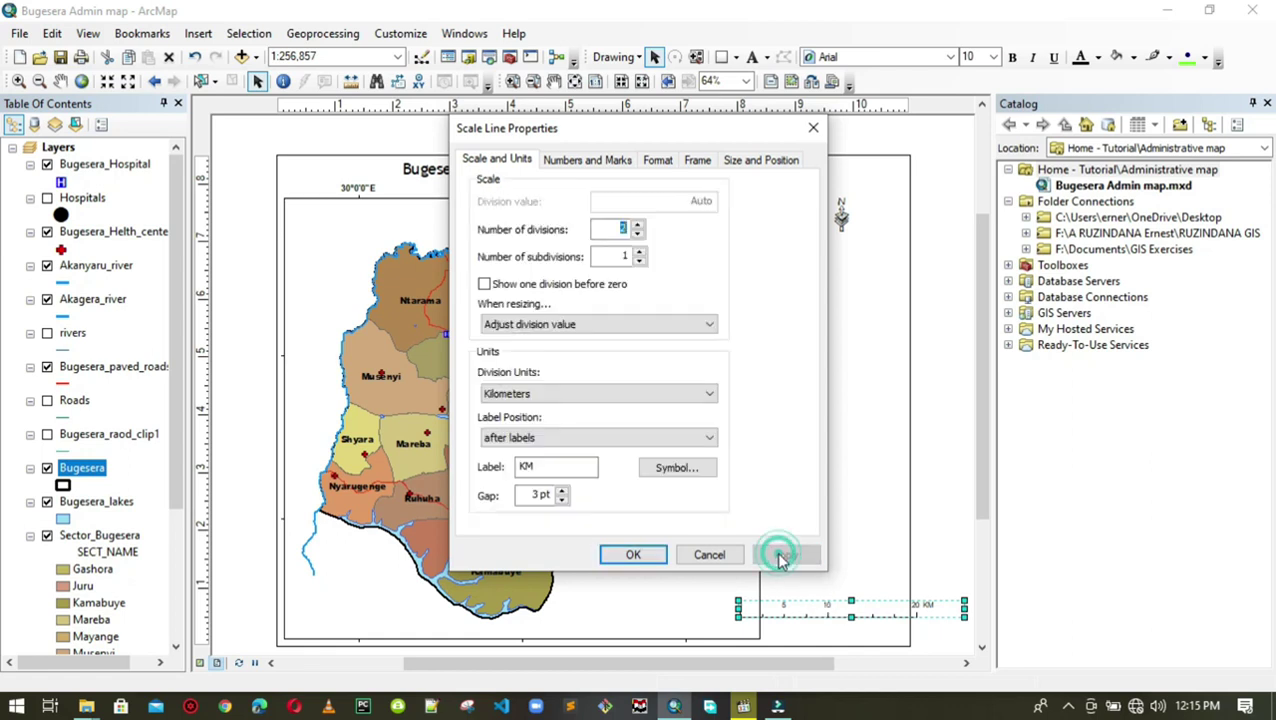
left_click(631, 556)
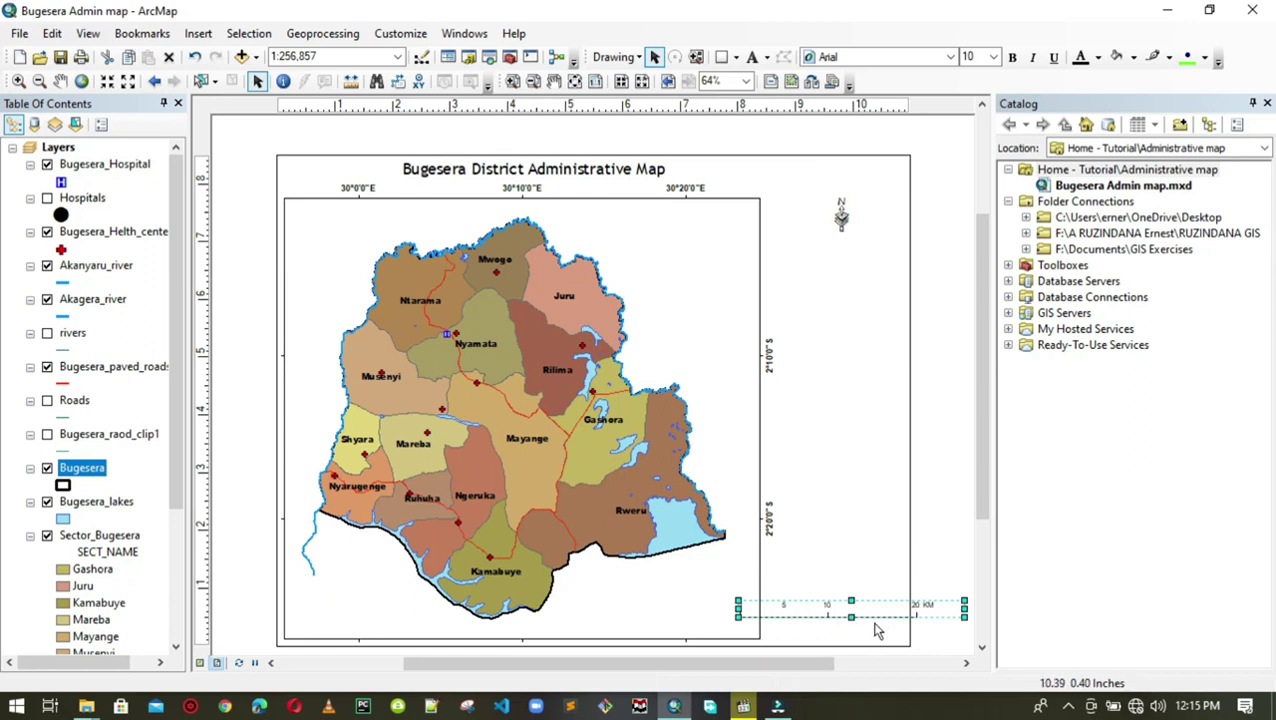
left_click_drag(964, 607, 895, 610)
left_click_drag(818, 605, 868, 620)
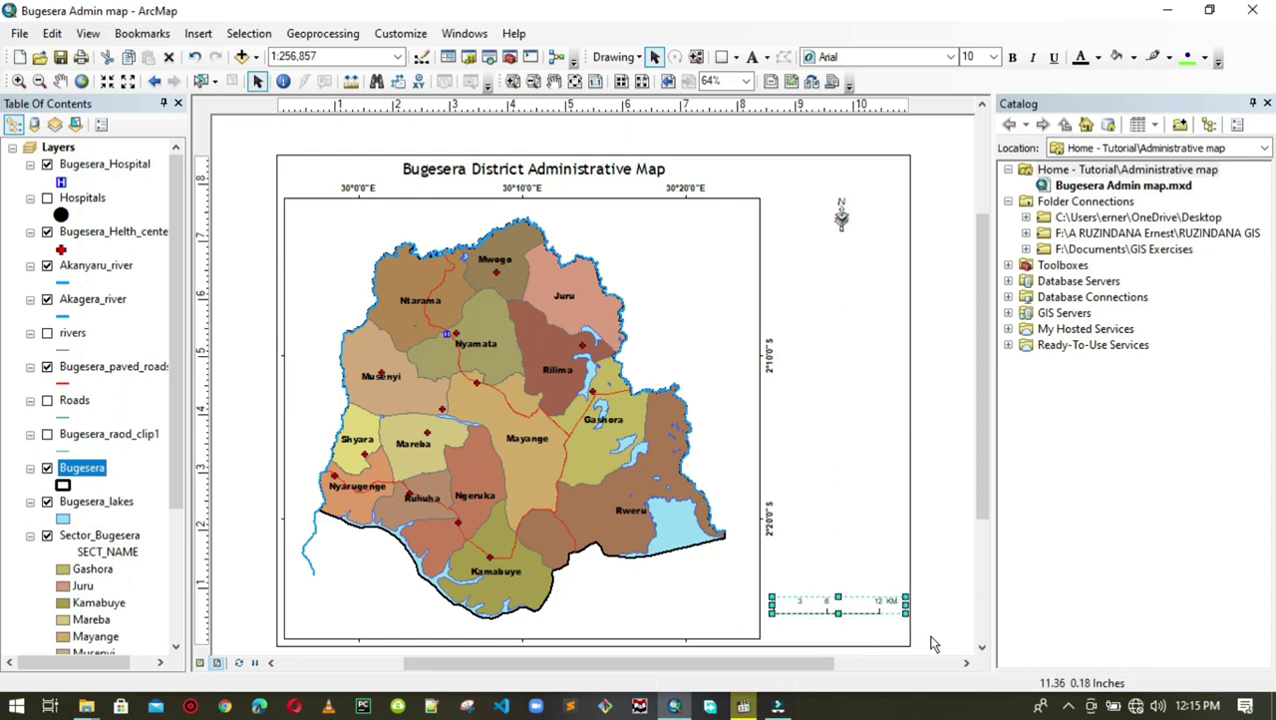
Make the scale bar's text bold, apply the change, close its properties and deselect the bar.
right_click(860, 610)
left_click(880, 592)
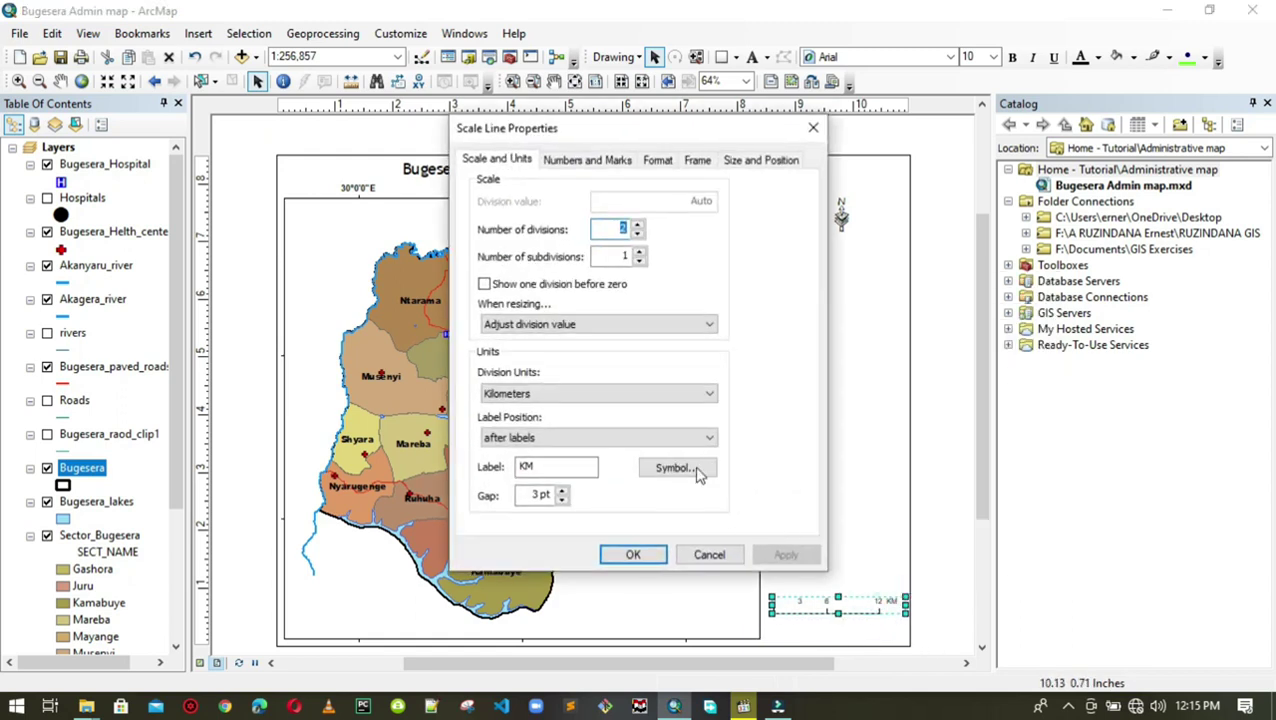
left_click(657, 160)
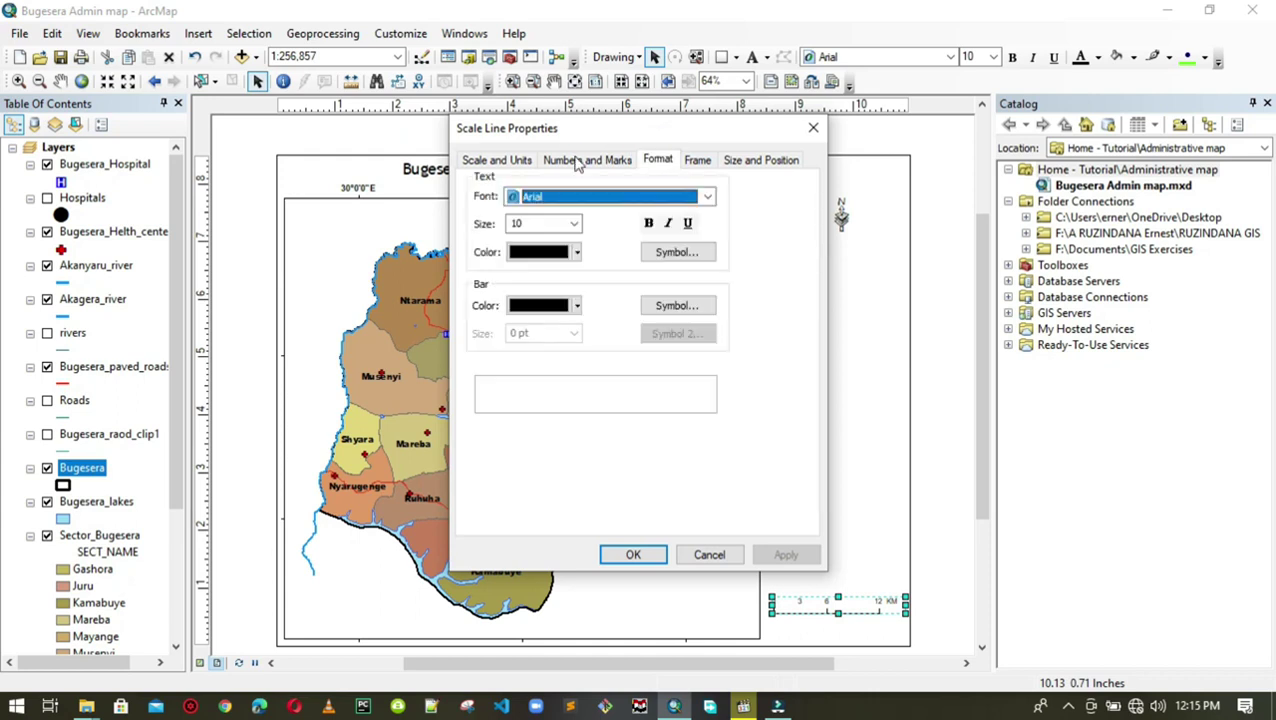
left_click(650, 223)
left_click(786, 555)
left_click(633, 555)
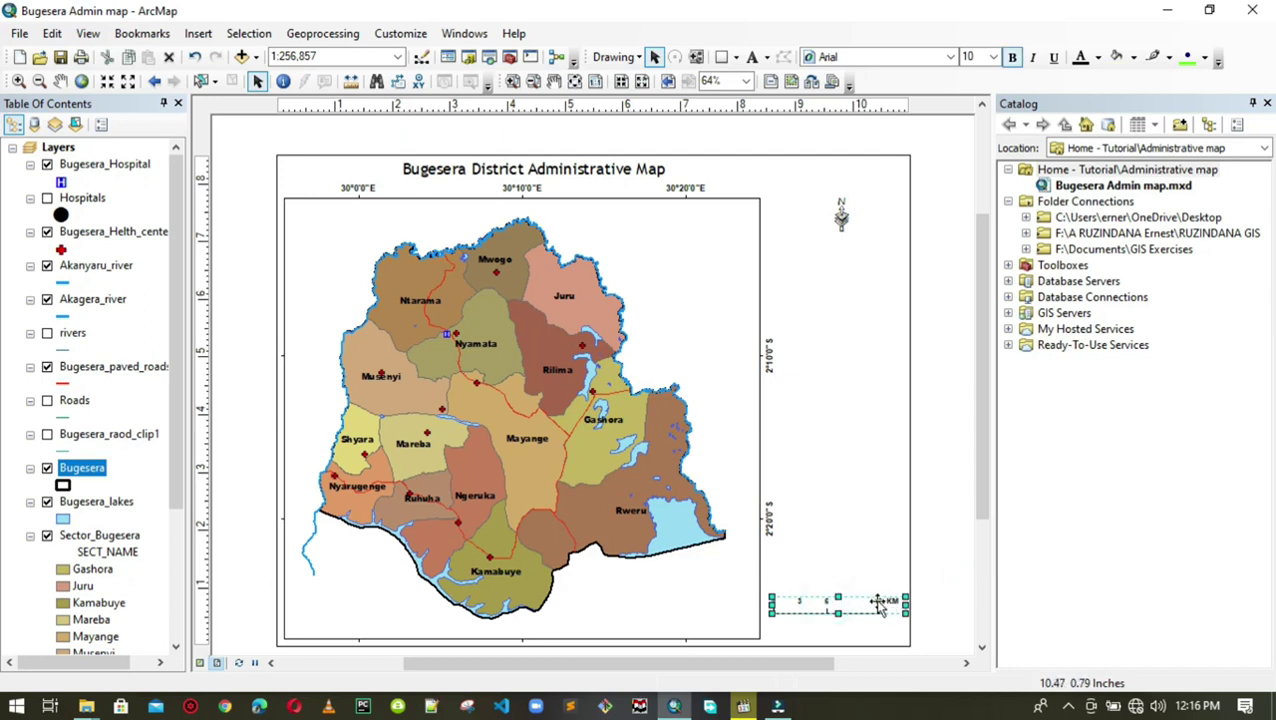
left_click(933, 533)
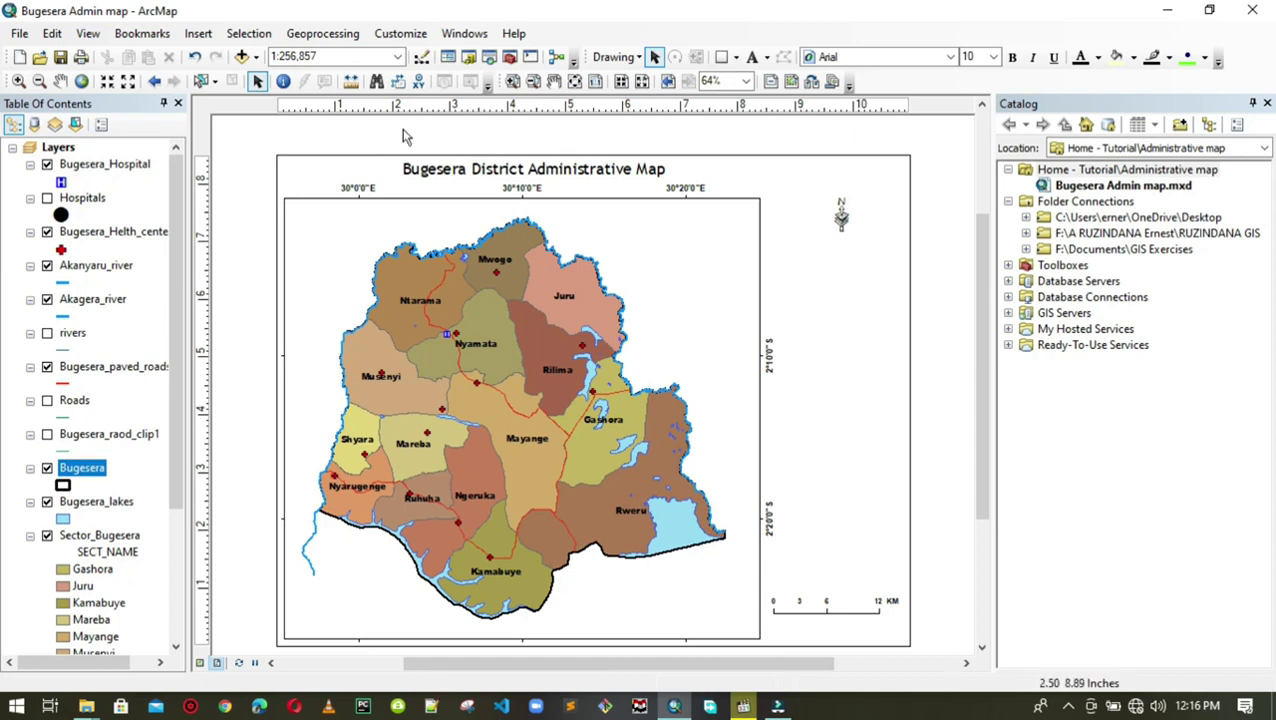
Start a new legend and remove Akagera_river from its legend items.
left_click(200, 34)
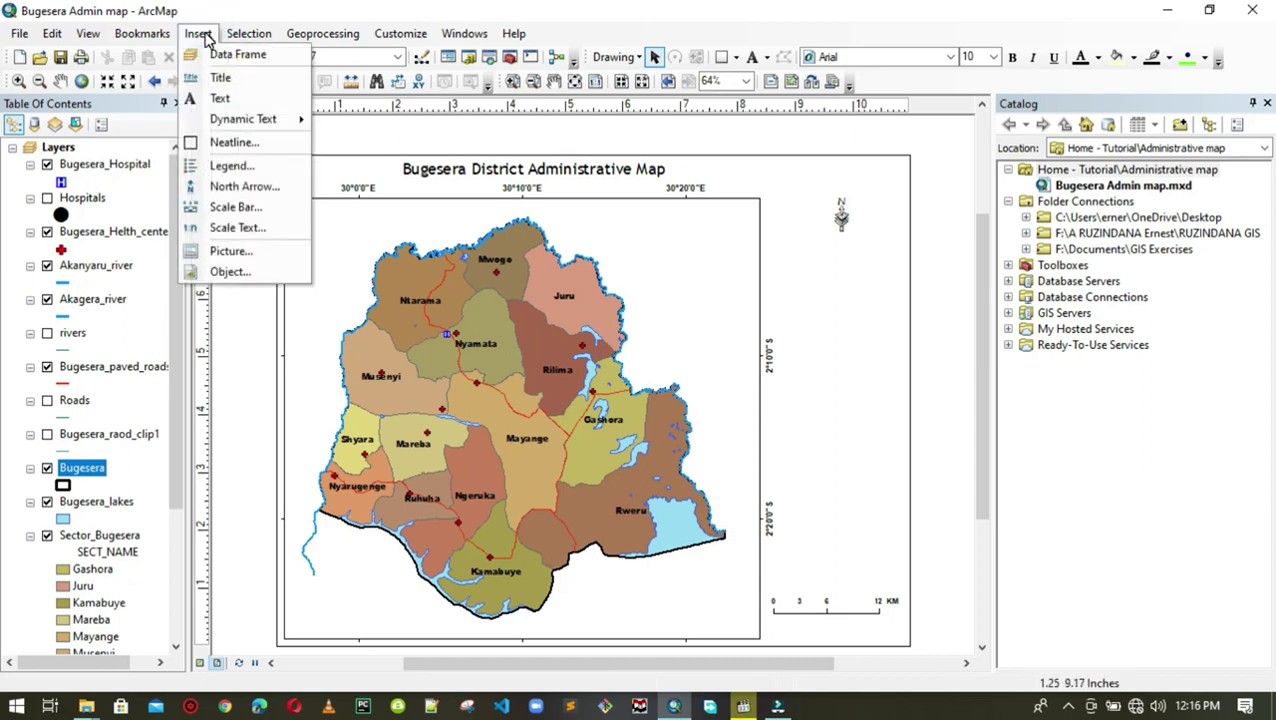
left_click(230, 167)
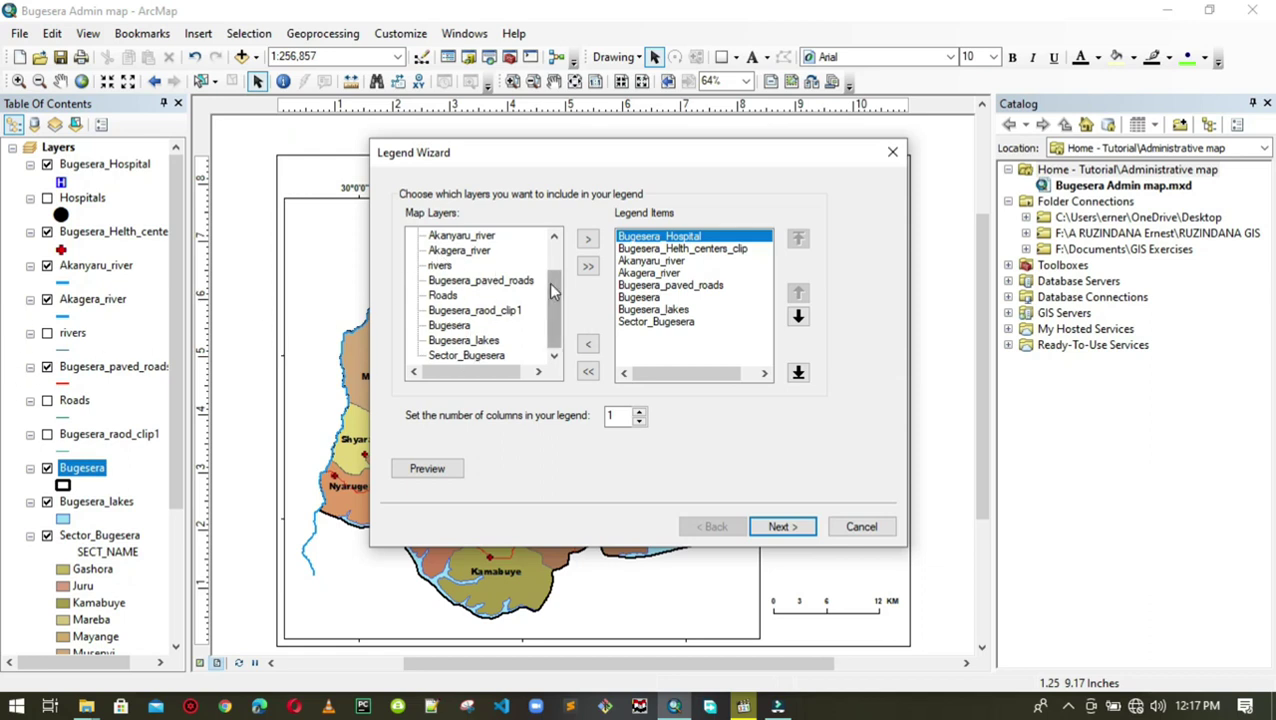
left_click(711, 249)
left_click(676, 237)
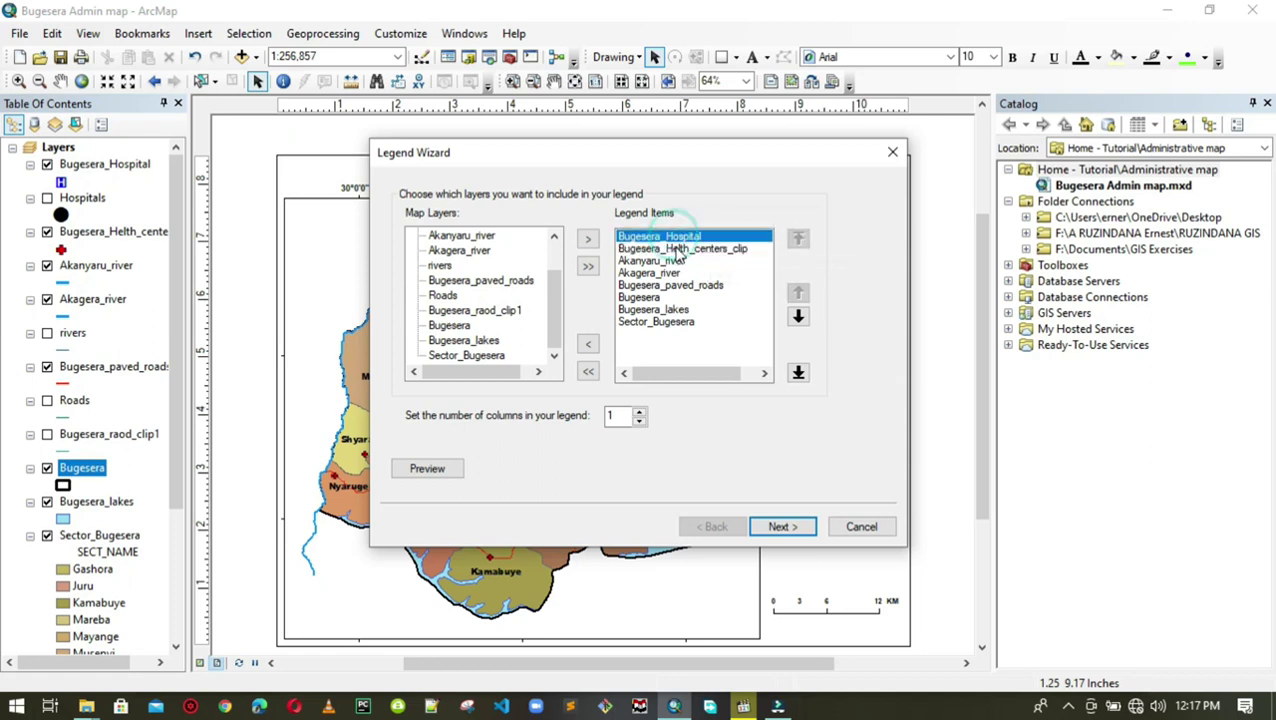
double_click(660, 272)
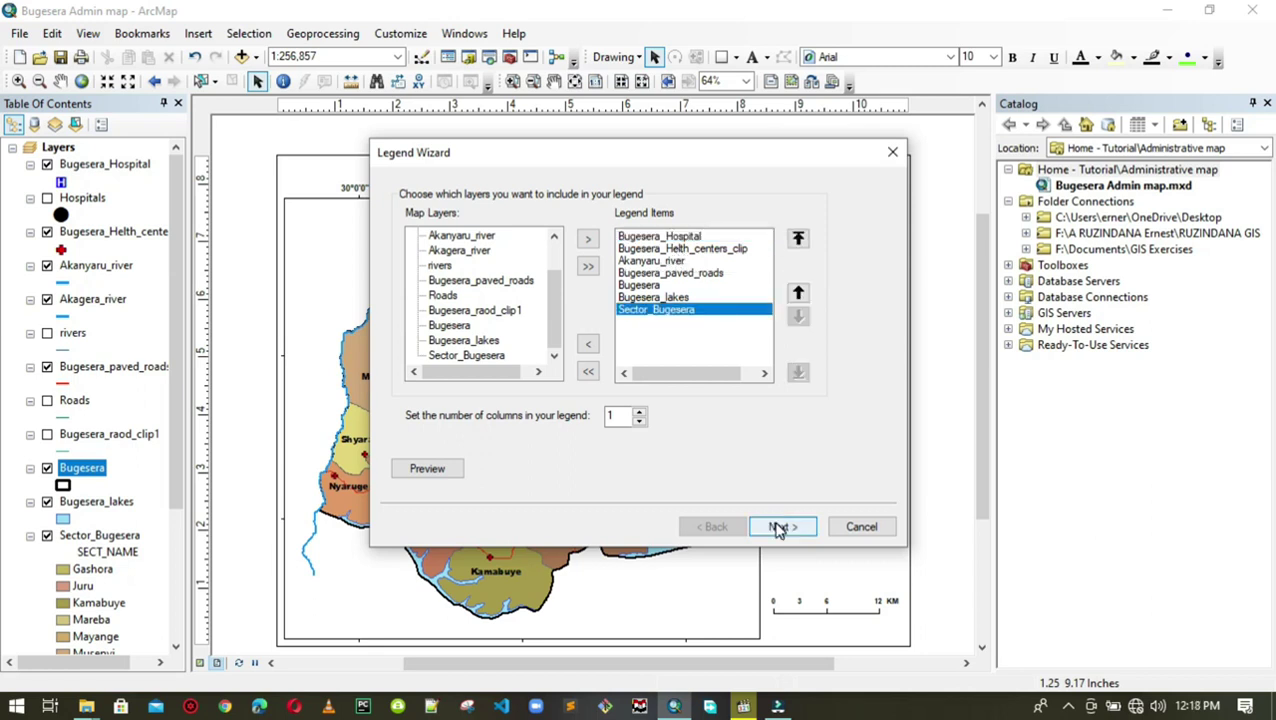
Finish the legend with a blank title and no frame, and place it beside the map frame below the north arrow.
left_click(780, 527)
left_click(780, 527)
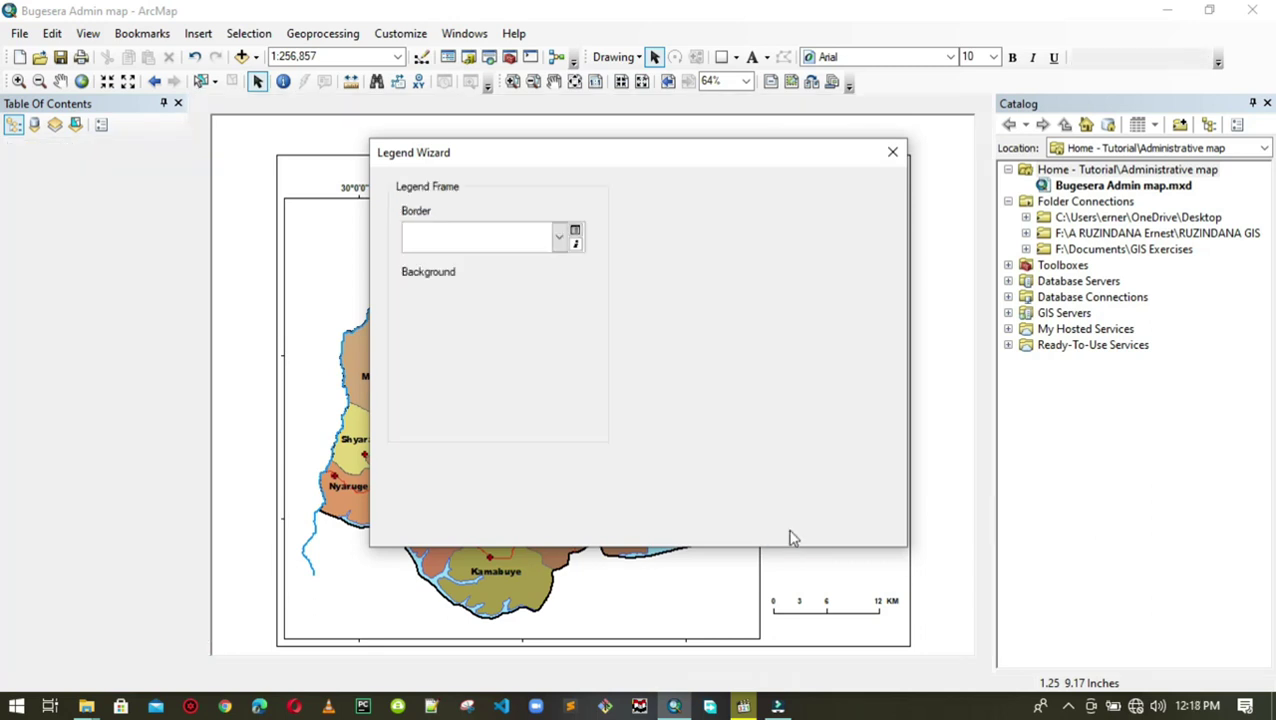
left_click(718, 527)
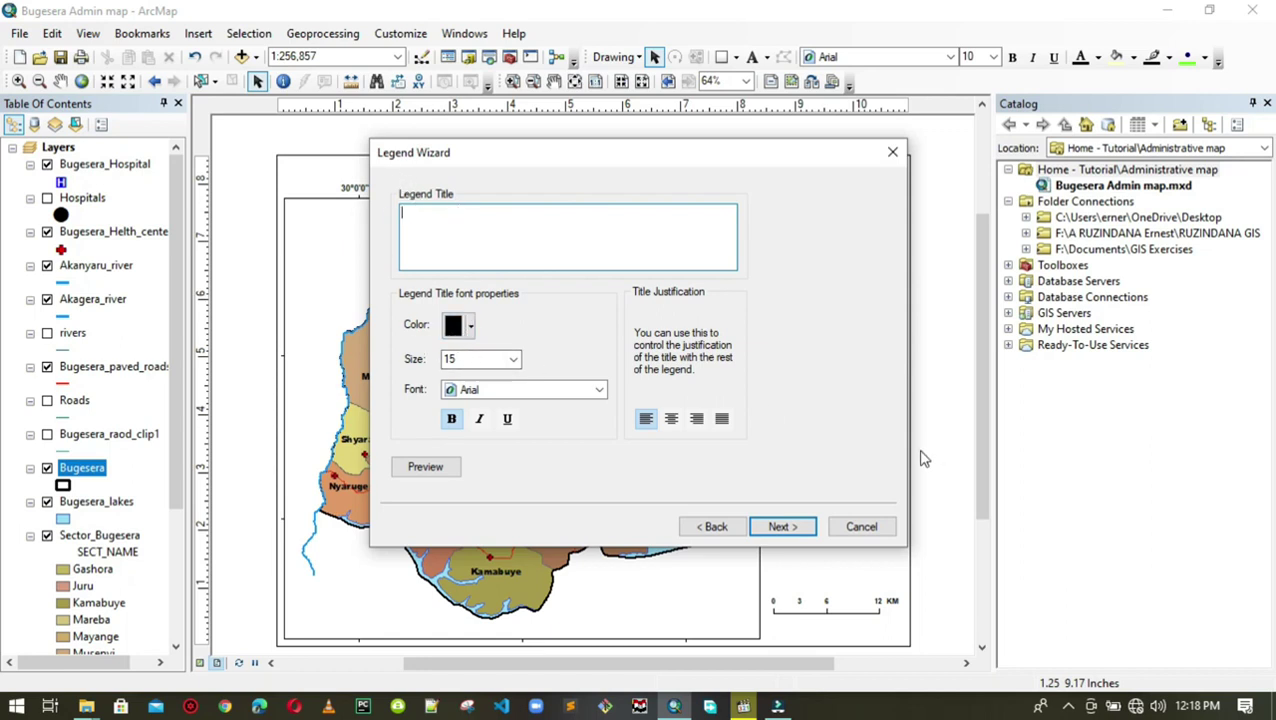
left_click(790, 527)
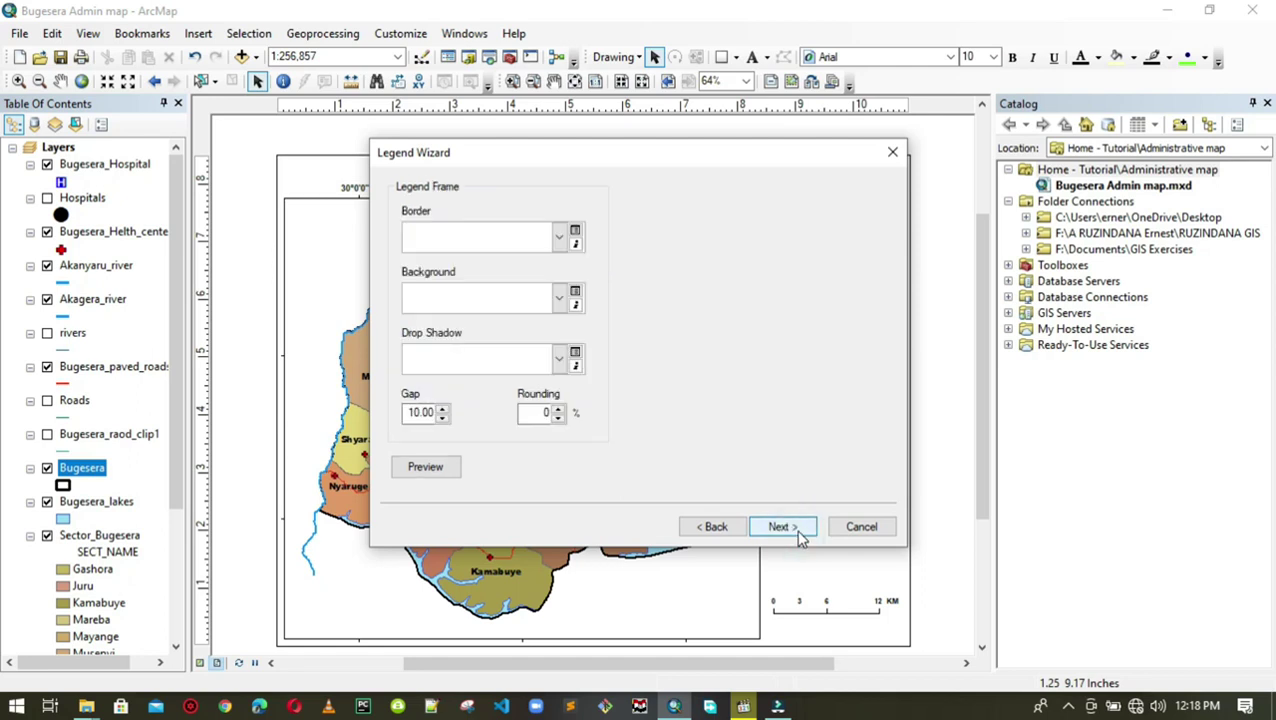
left_click(796, 529)
left_click(796, 527)
left_click(796, 527)
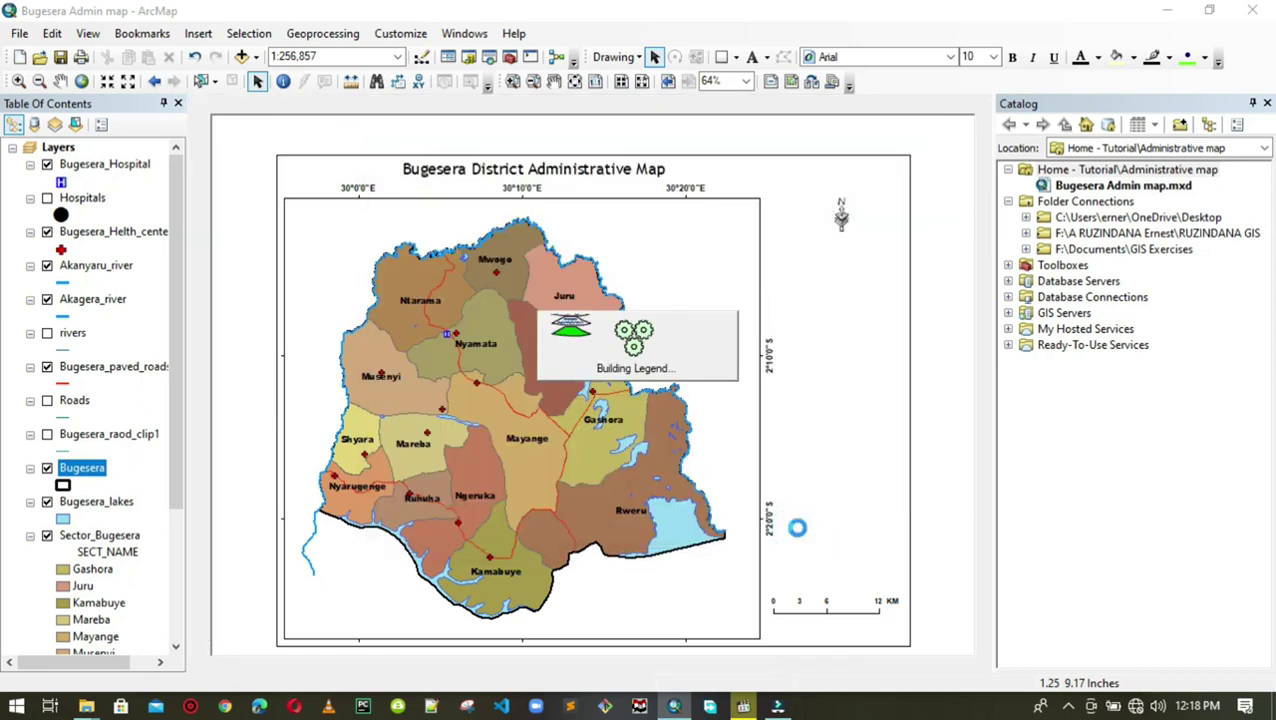
left_click_drag(548, 283, 823, 414)
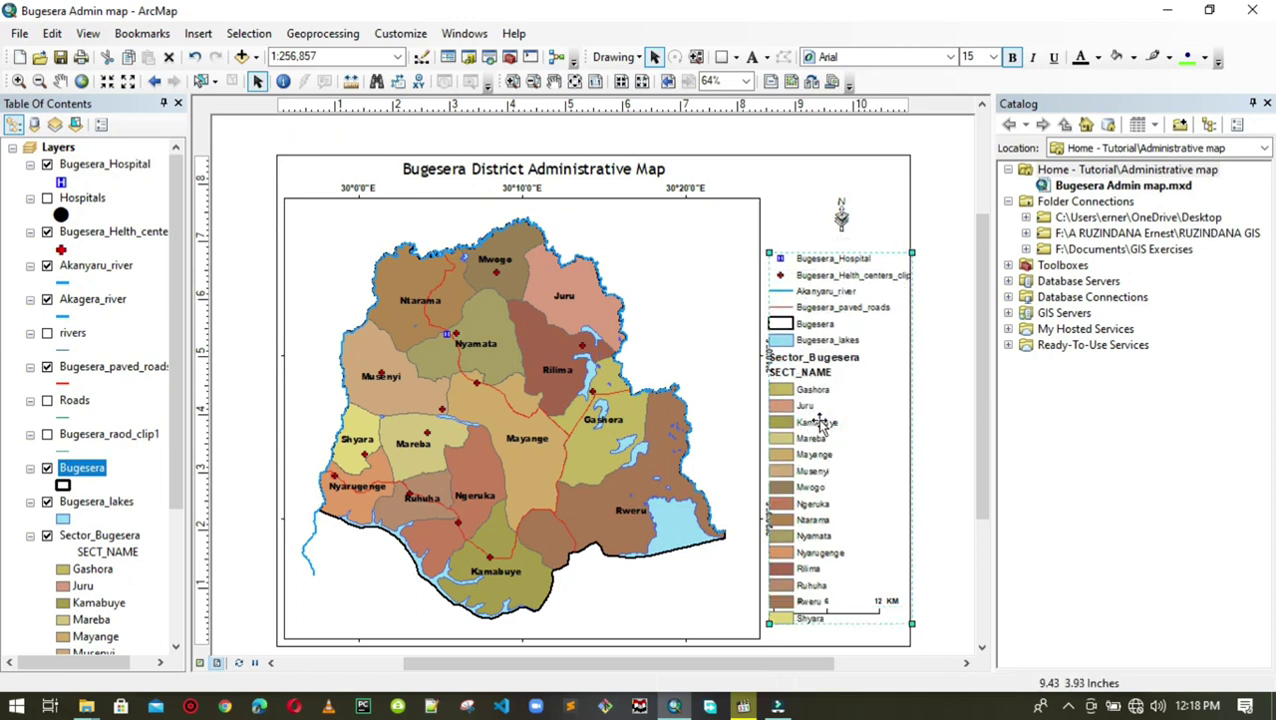
Move the scale bar into the map frame's lower-right corner and narrow the data frame slightly from its right edge.
left_click(870, 606)
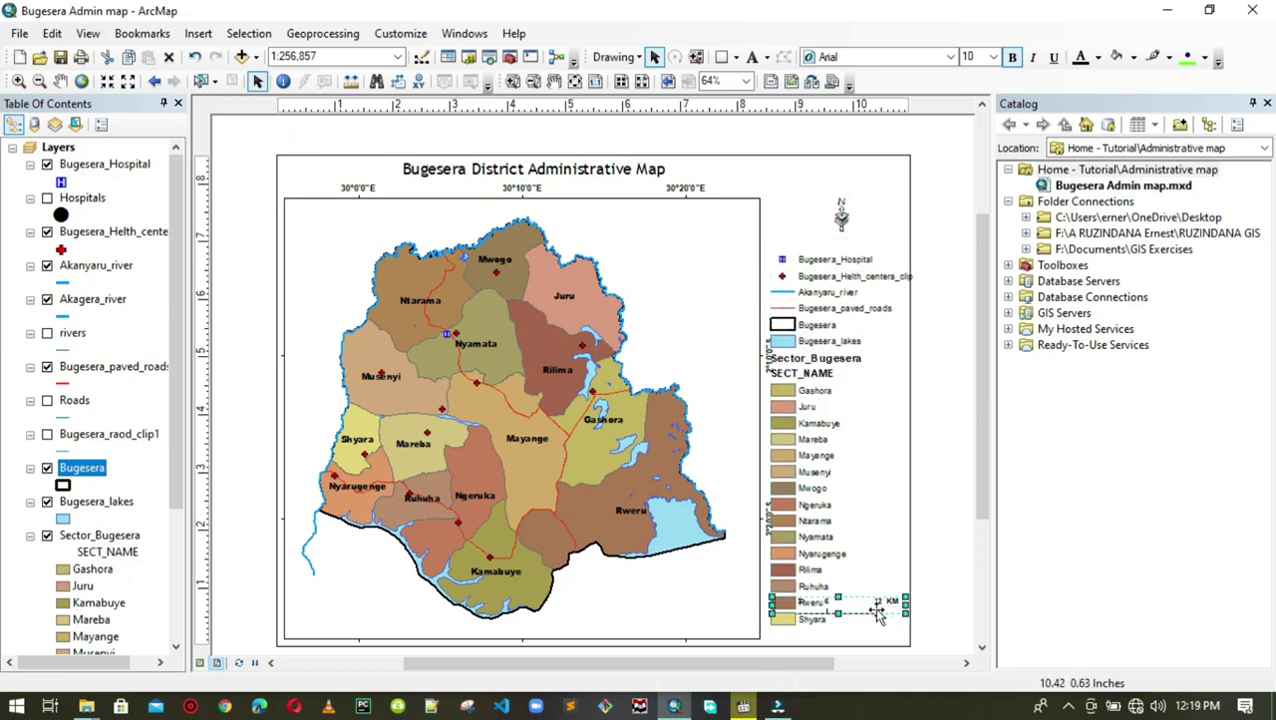
left_click_drag(884, 606, 701, 626)
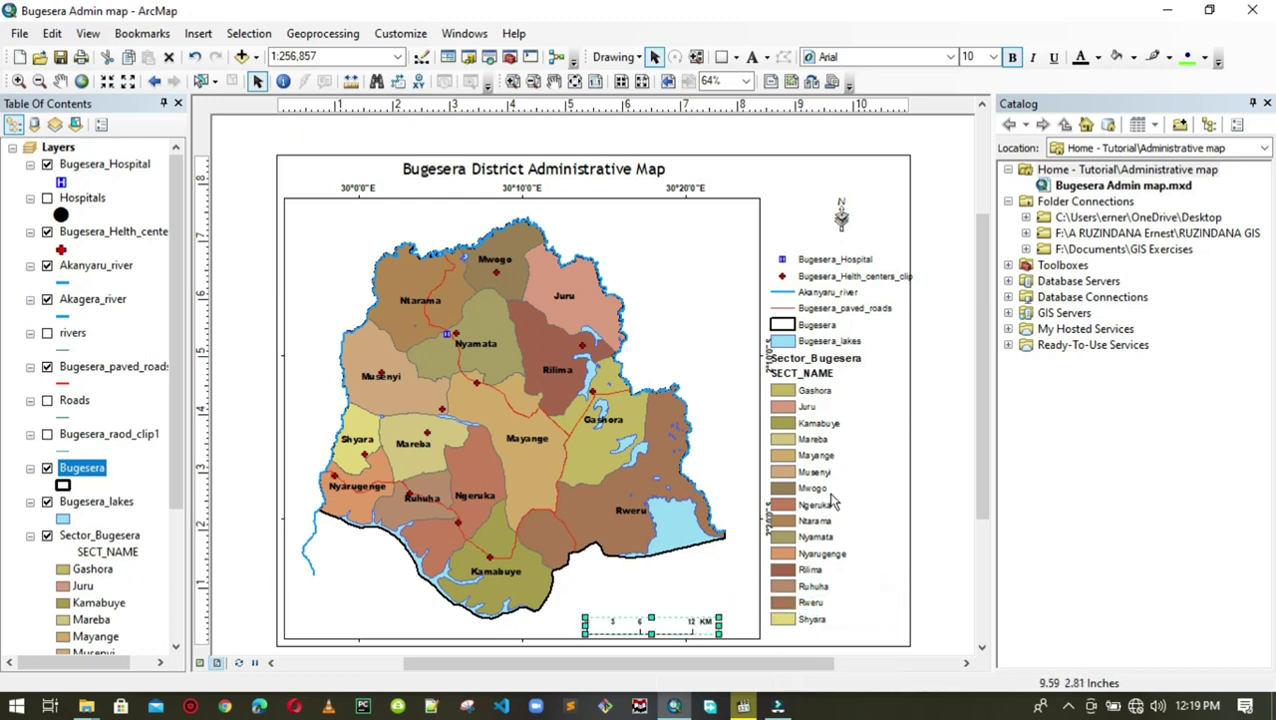
left_click(726, 418)
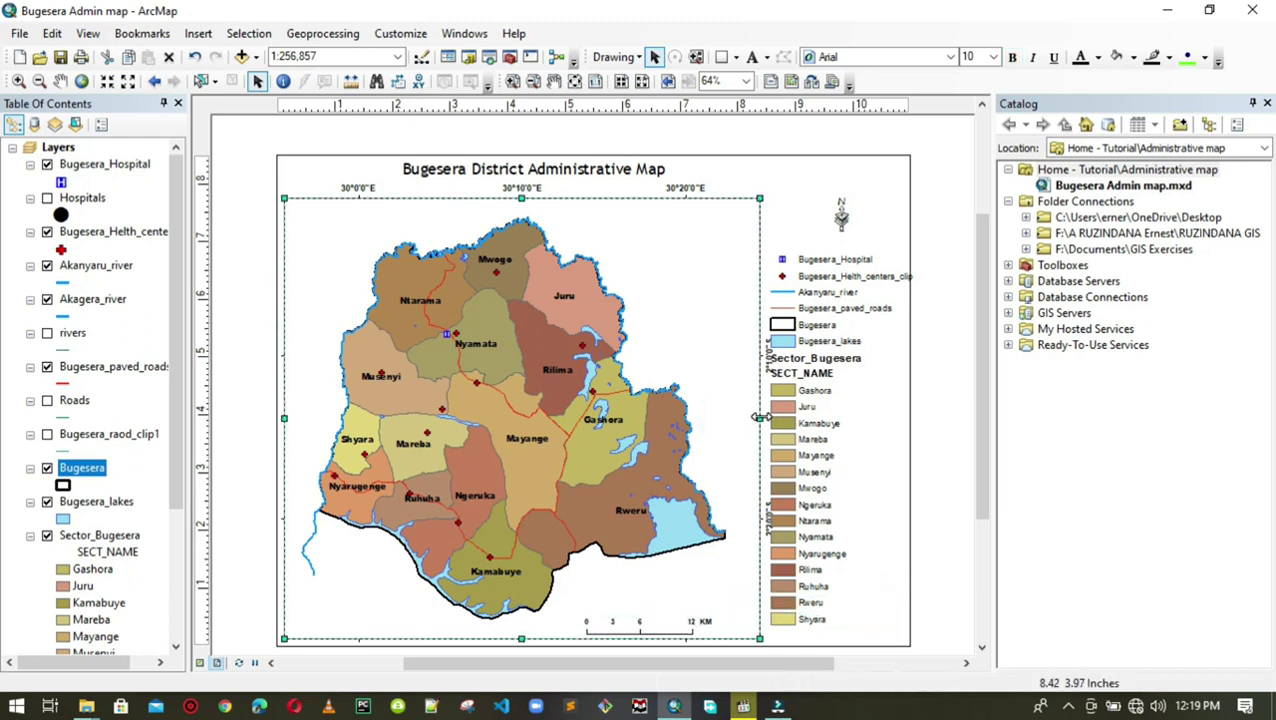
left_click_drag(757, 418, 740, 418)
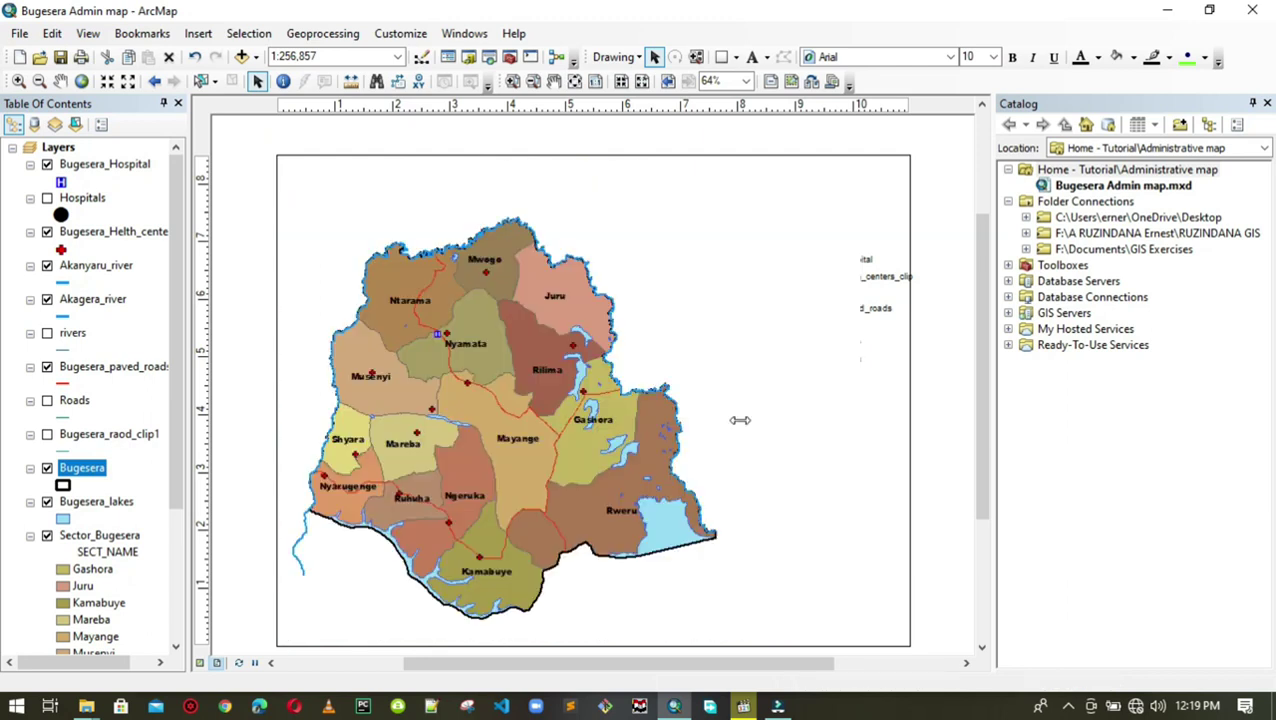
Shift the legend slightly left within the page border and move the north arrow up and left above it.
left_click_drag(819, 428, 814, 430)
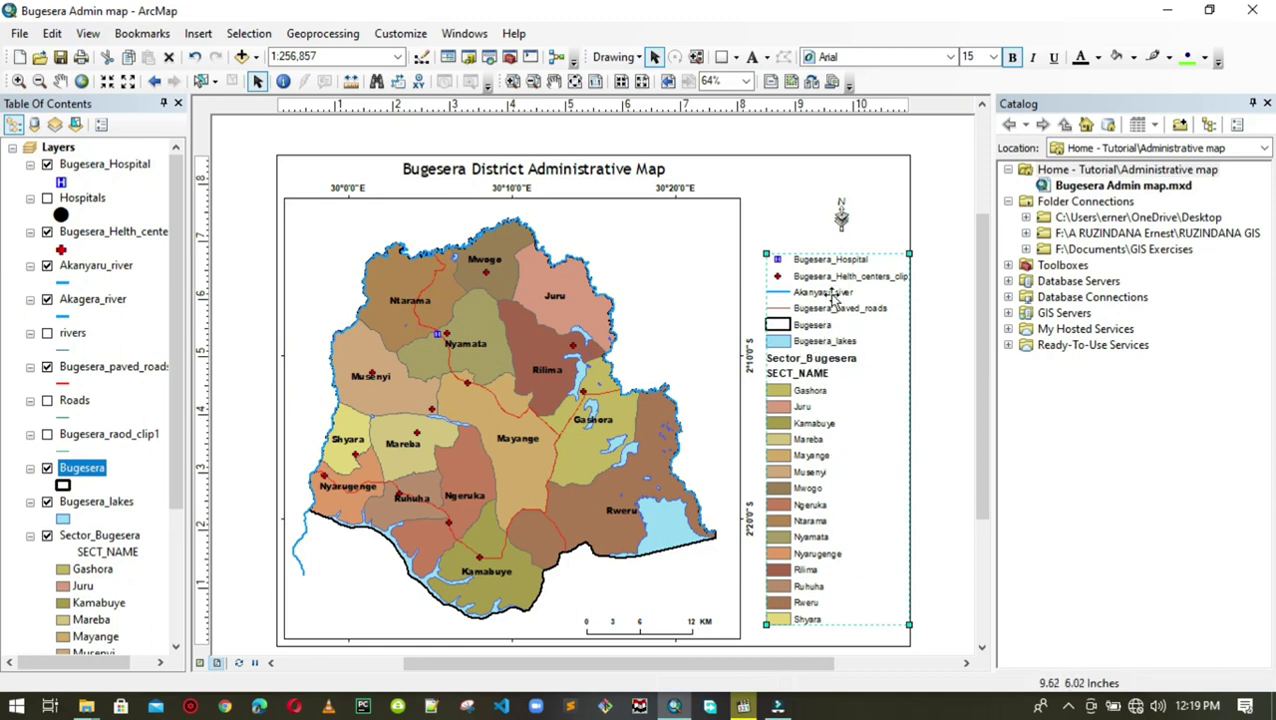
left_click(840, 212)
left_click_drag(840, 212, 815, 203)
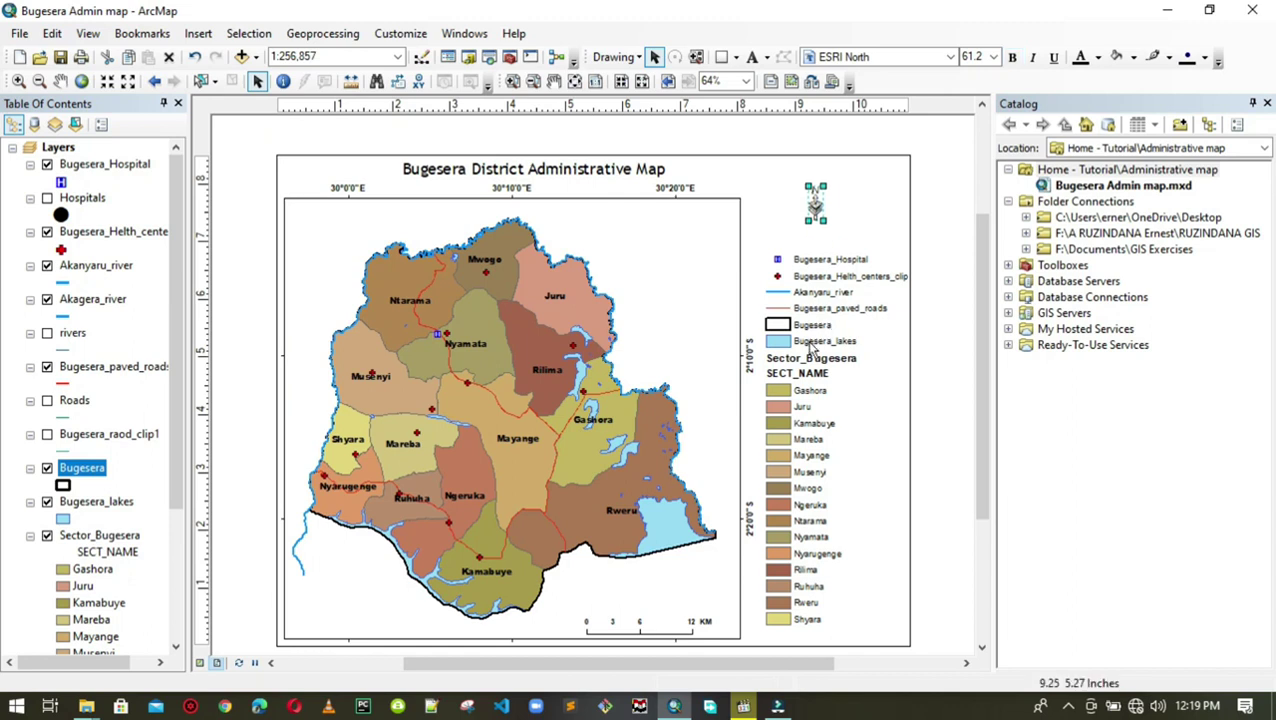
Move the legend slightly down and left, toward the lower part of the space beside the map frame.
left_click(803, 373)
left_click_drag(803, 373, 798, 396)
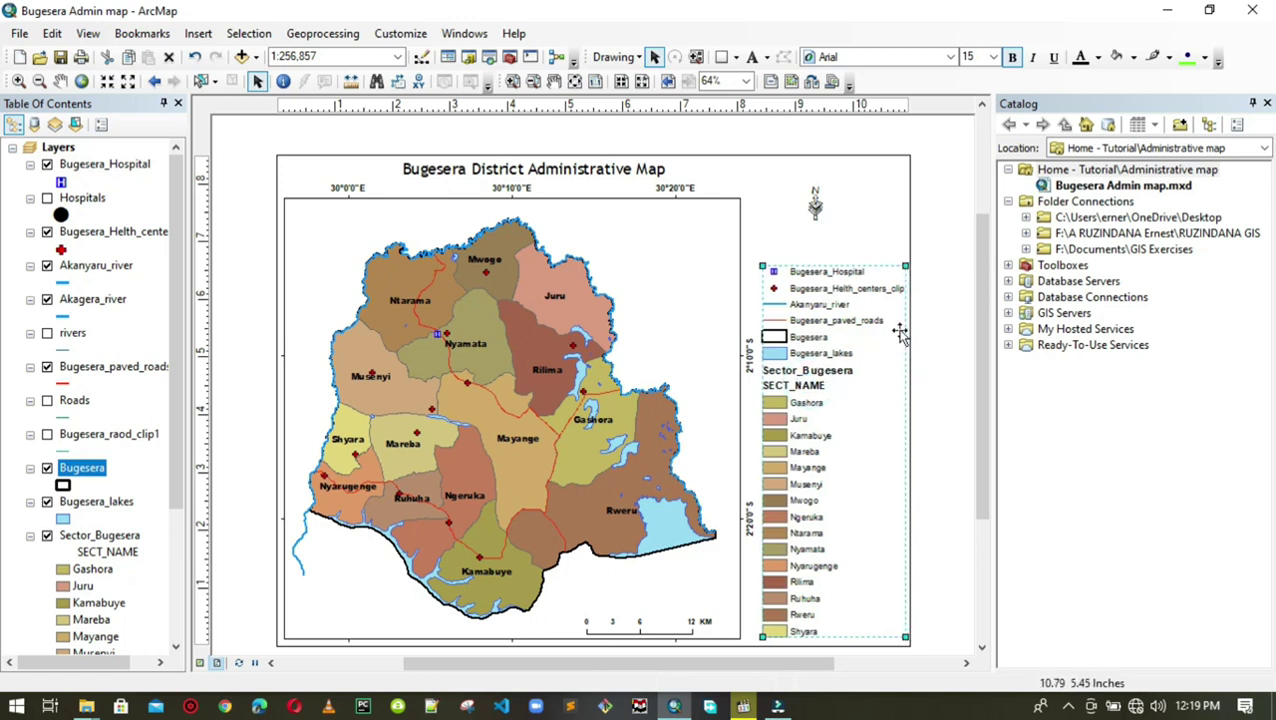
left_click(928, 298)
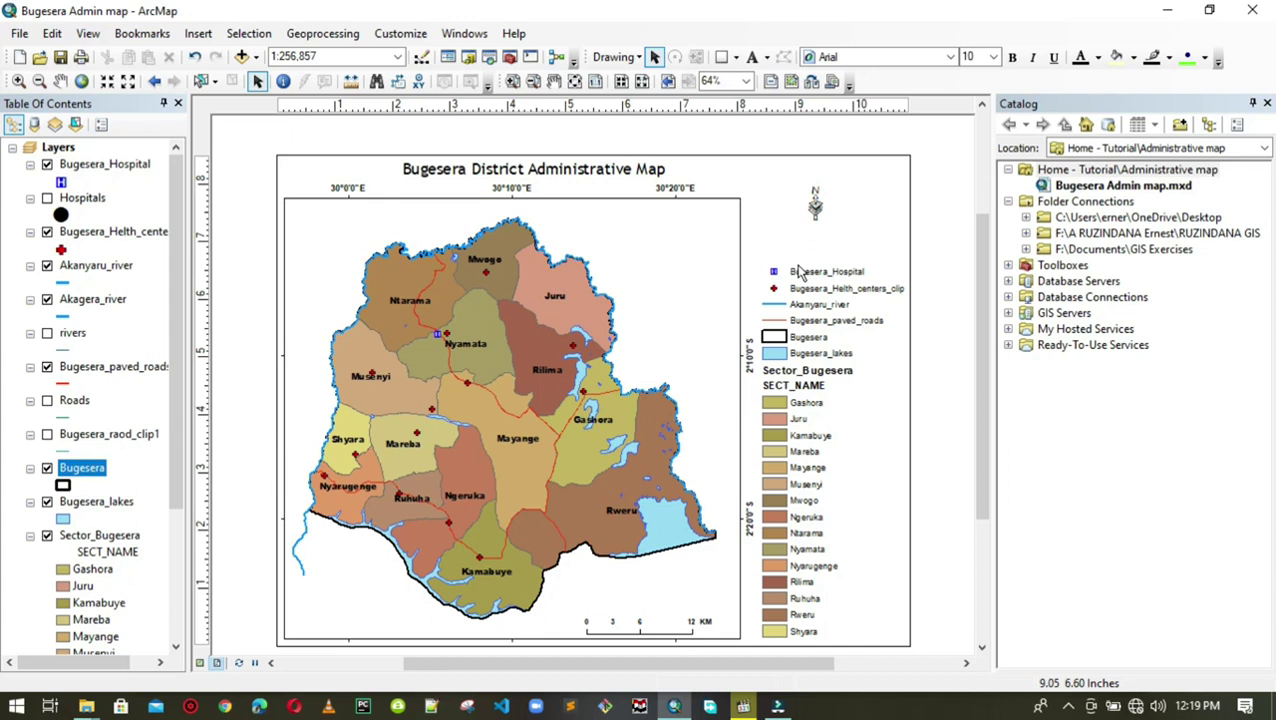
Add a text element reading "Legend" between the north arrow and the legend items.
left_click(754, 59)
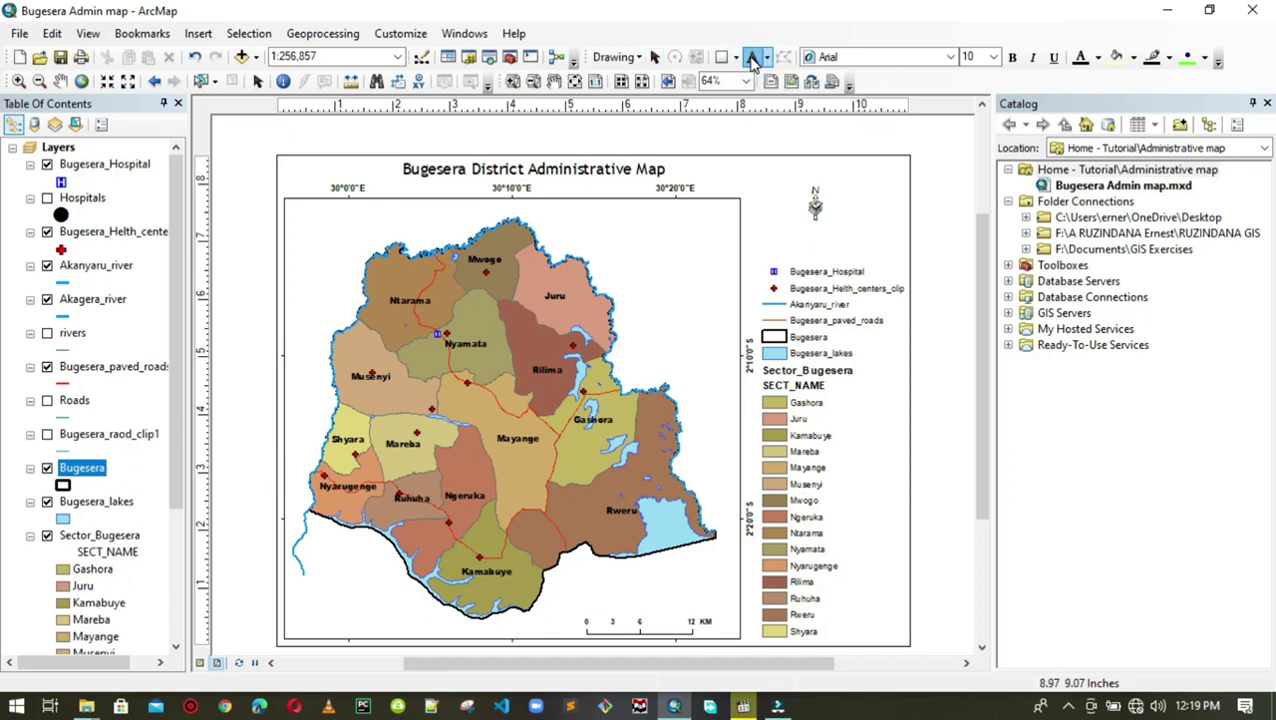
left_click(778, 241)
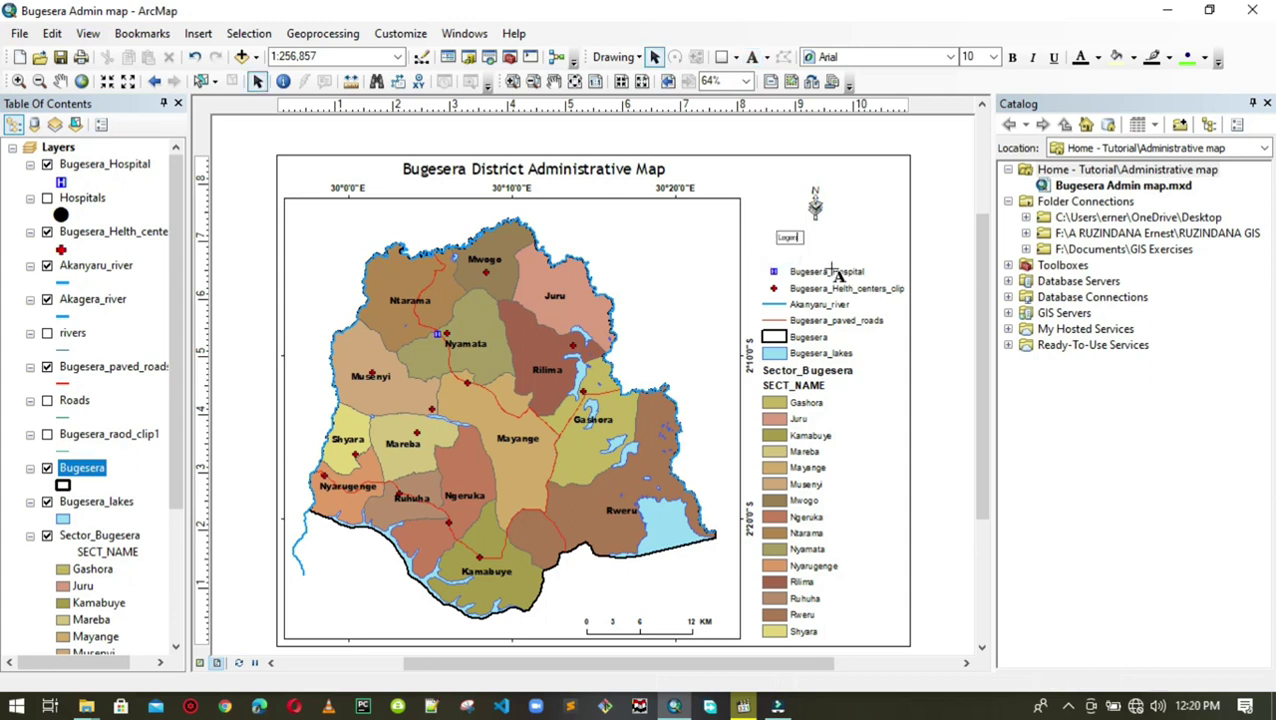
left_click(797, 239)
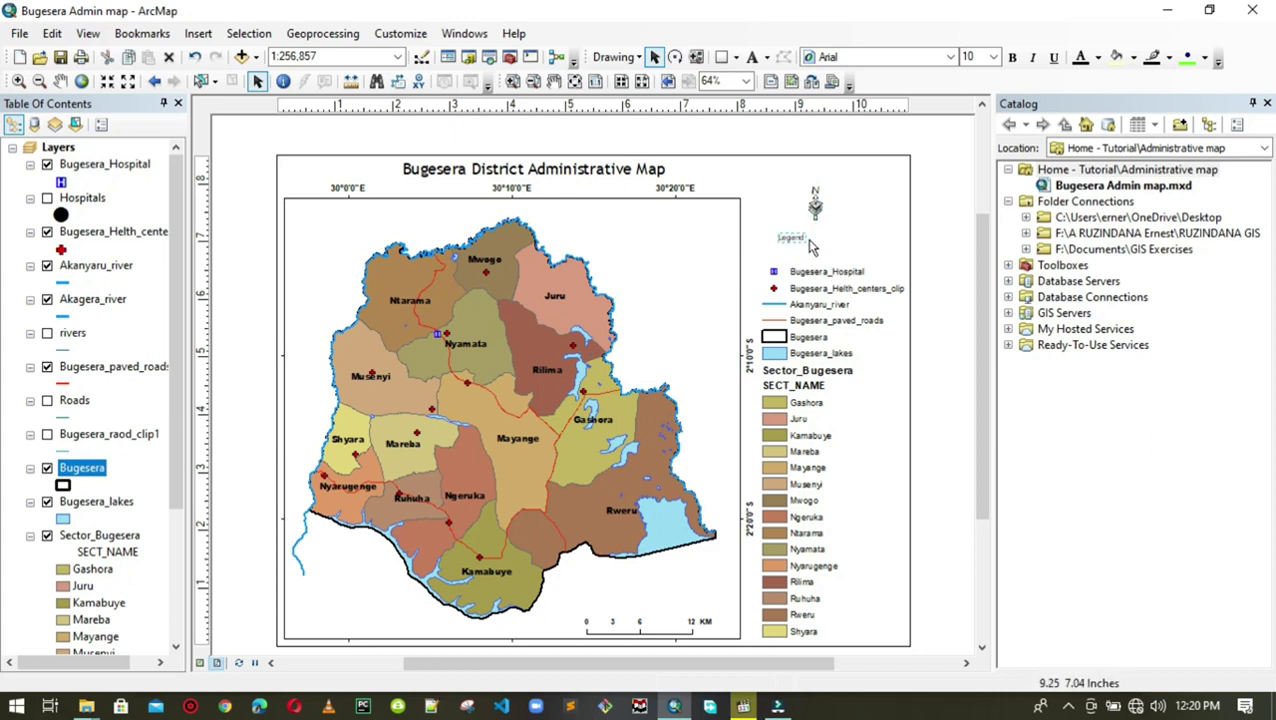
Format the "Legend" text as bold 14-point Tahoma and place it just above the legend items.
left_click(797, 240)
left_click(951, 57)
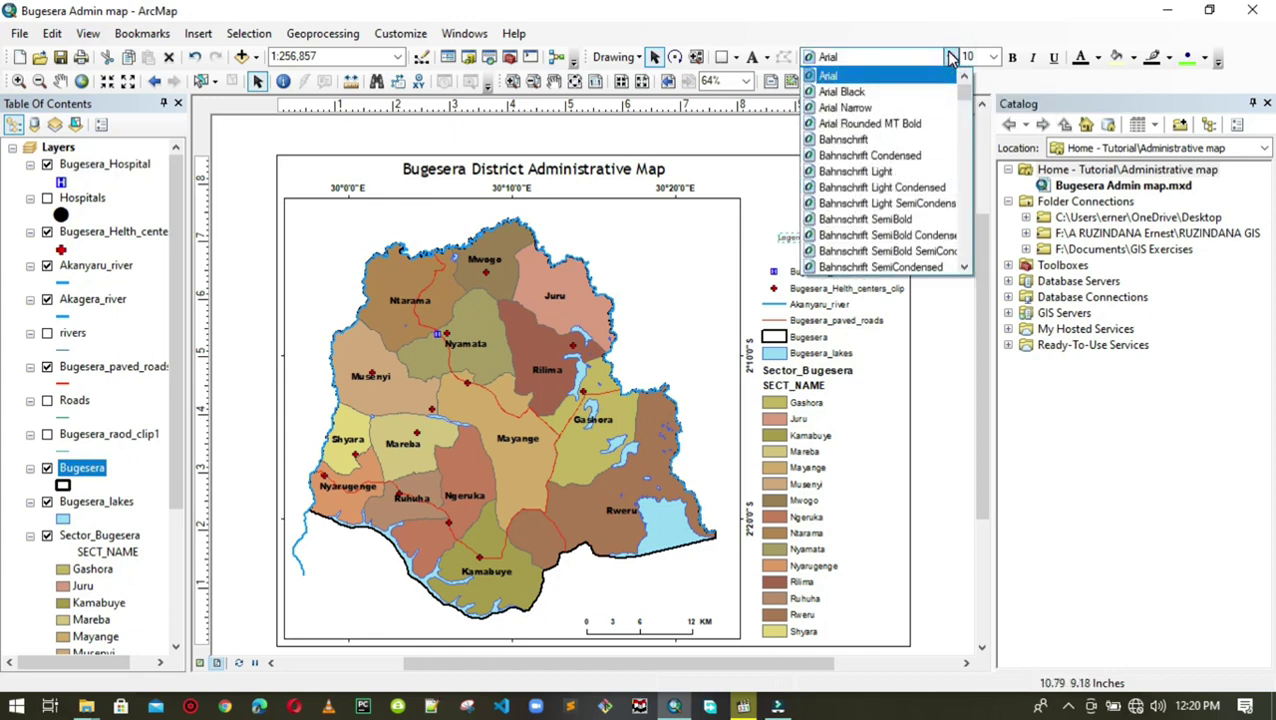
left_click(951, 57)
type("Tahoma")
key("Return")
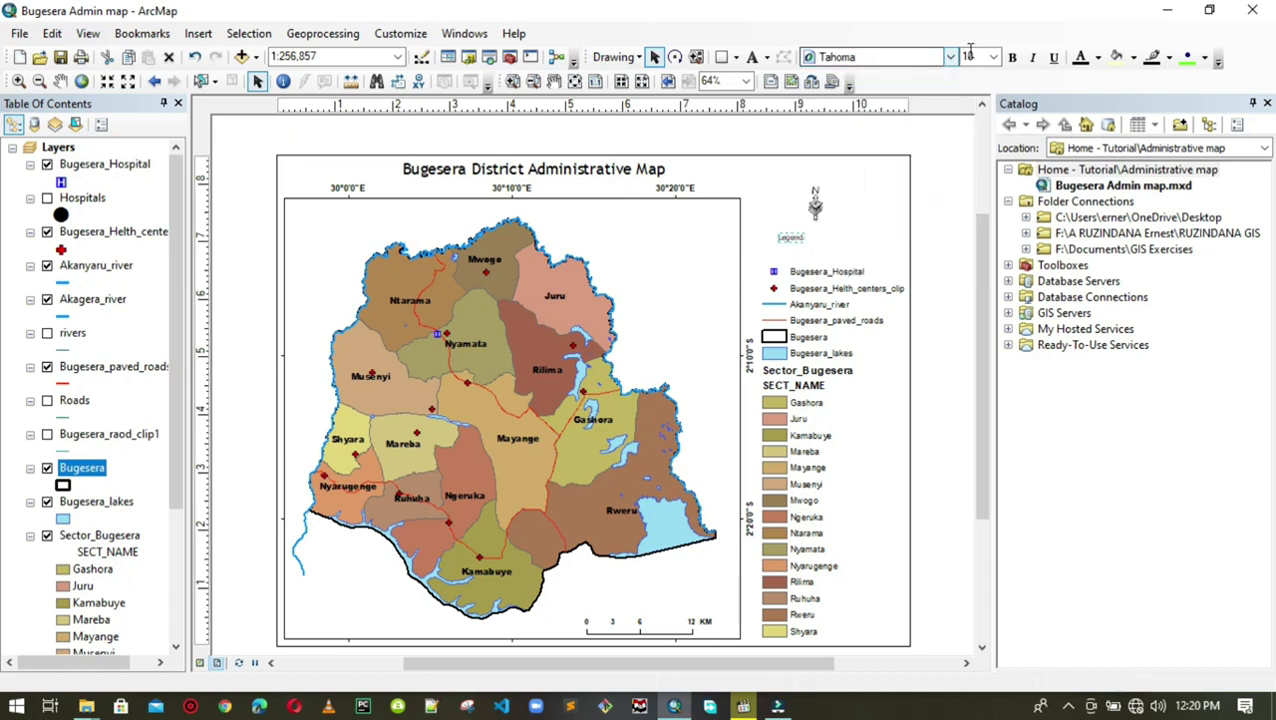
left_click(993, 57)
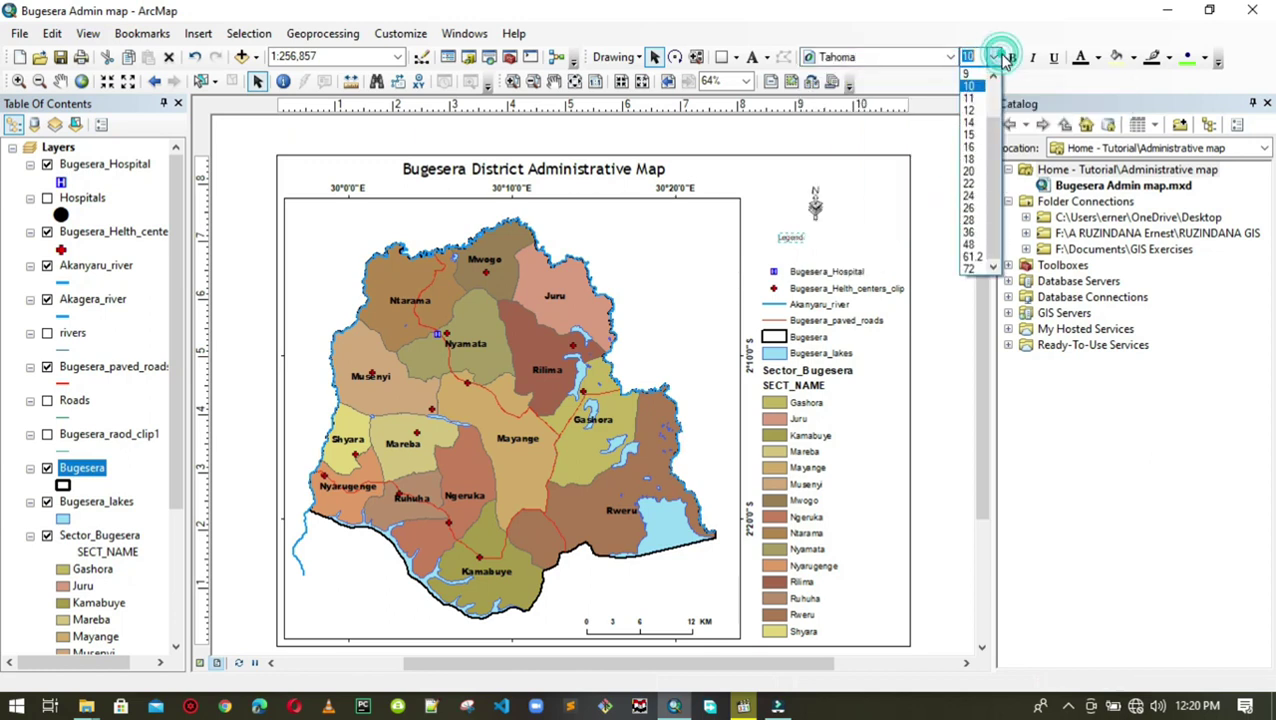
left_click(977, 124)
left_click(1013, 57)
left_click_drag(797, 240, 800, 250)
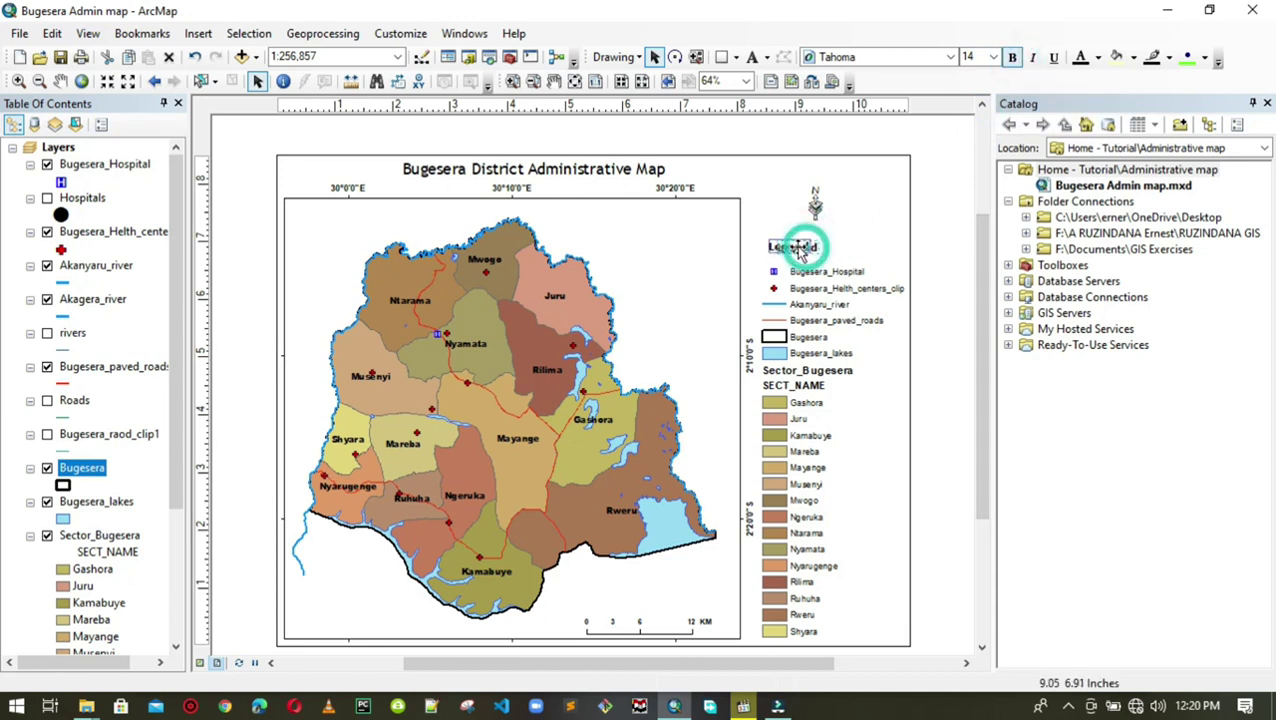
left_click(940, 262)
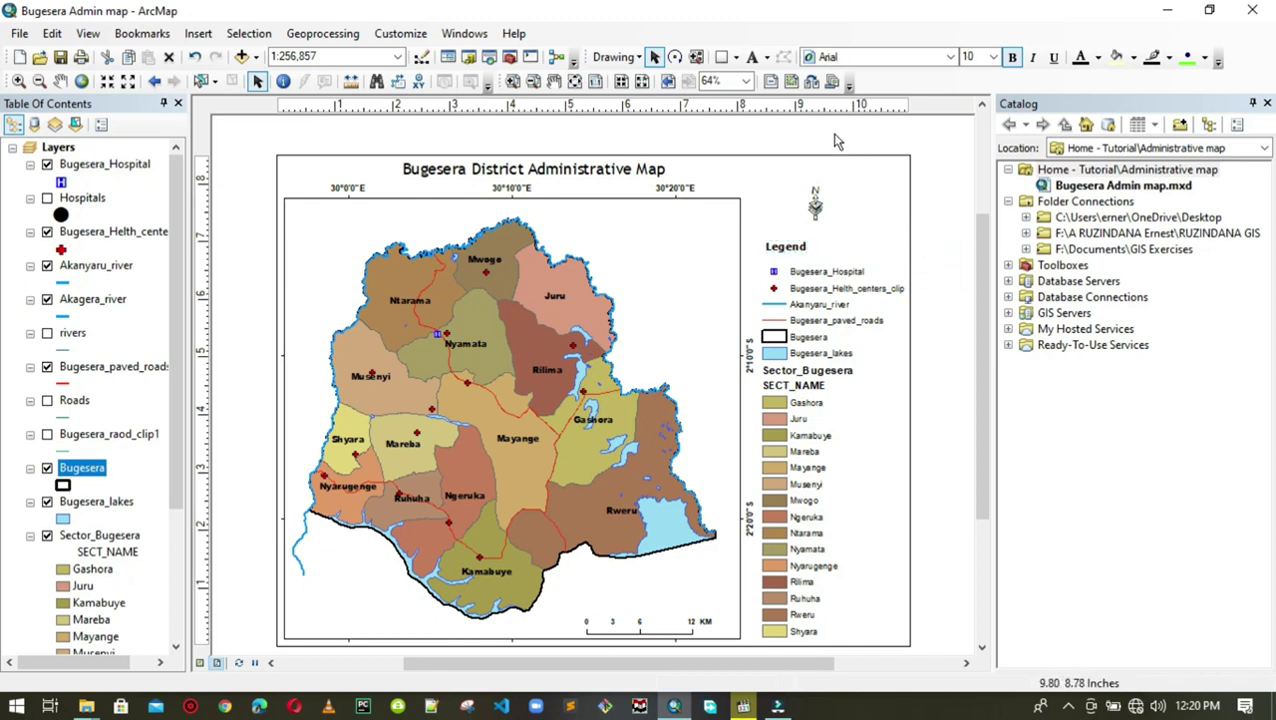
Draw a horizontal line about 2.3 inches long between the "Legend" heading and the first legend item.
left_click(737, 58)
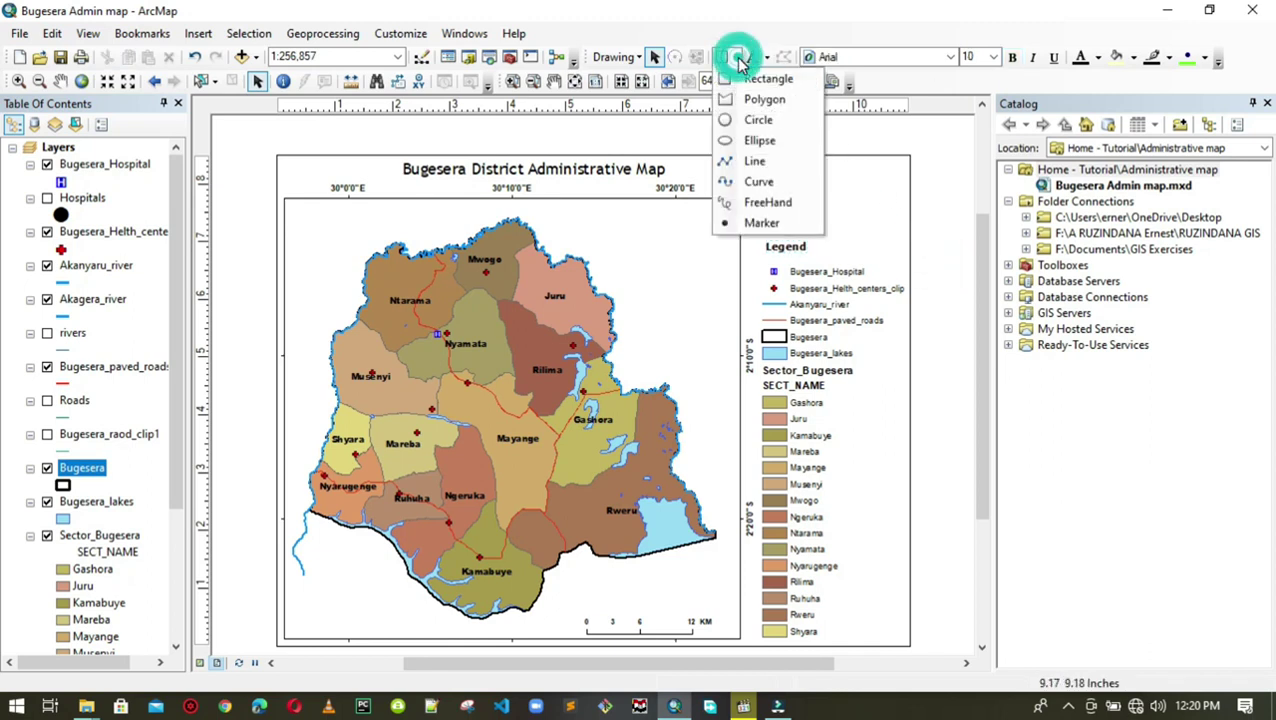
left_click(731, 161)
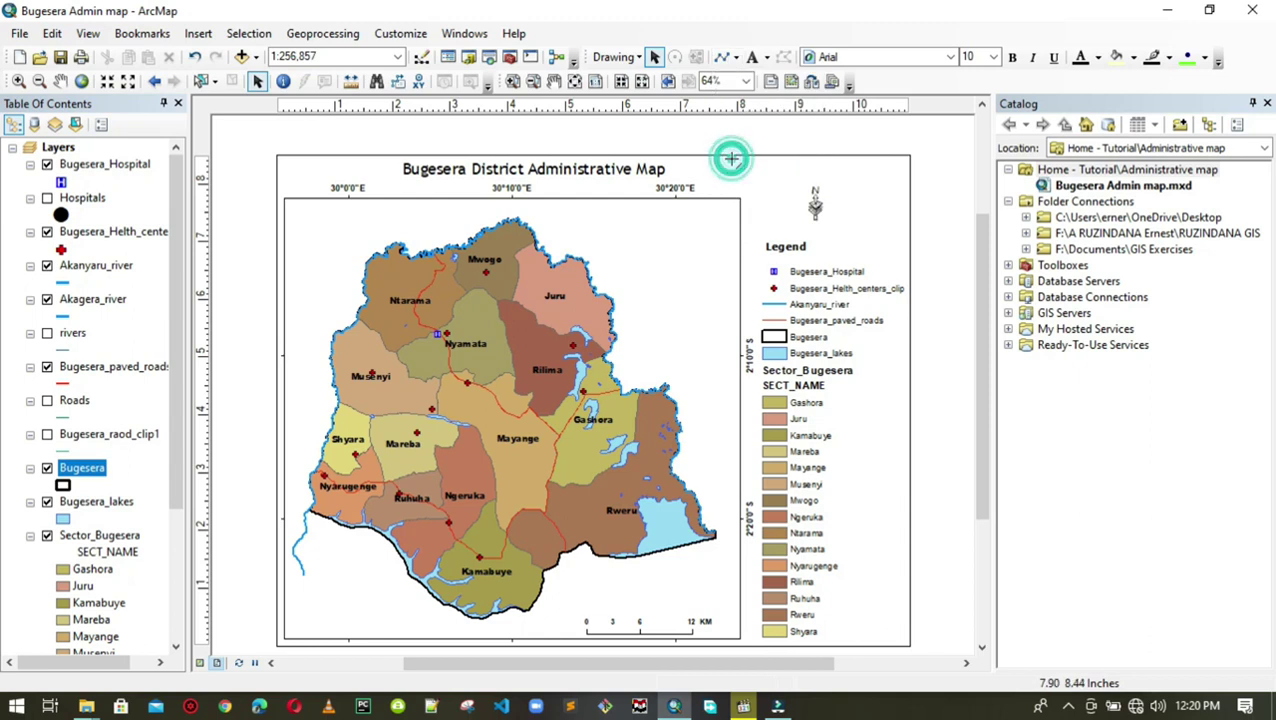
left_click(763, 259)
double_click(895, 260)
left_click(948, 279)
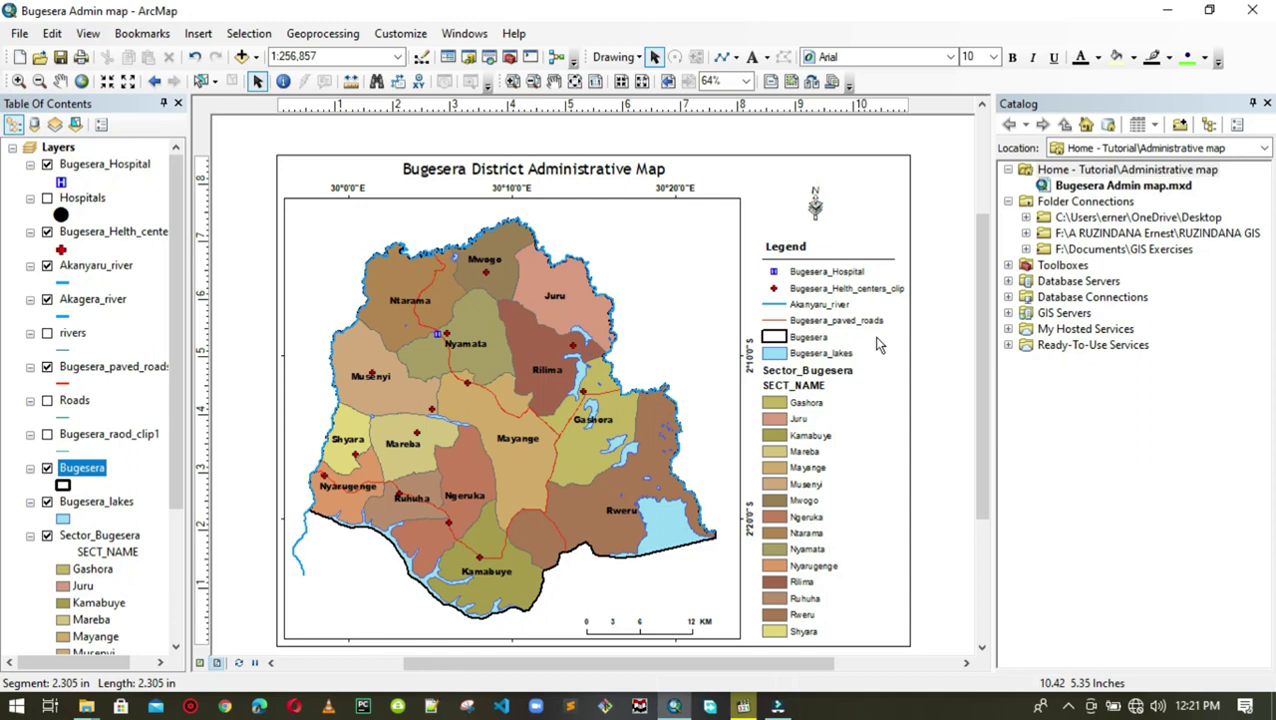
Rename the Bugesera_Hospital layer as "Hospital" for the legend.
left_click(843, 297)
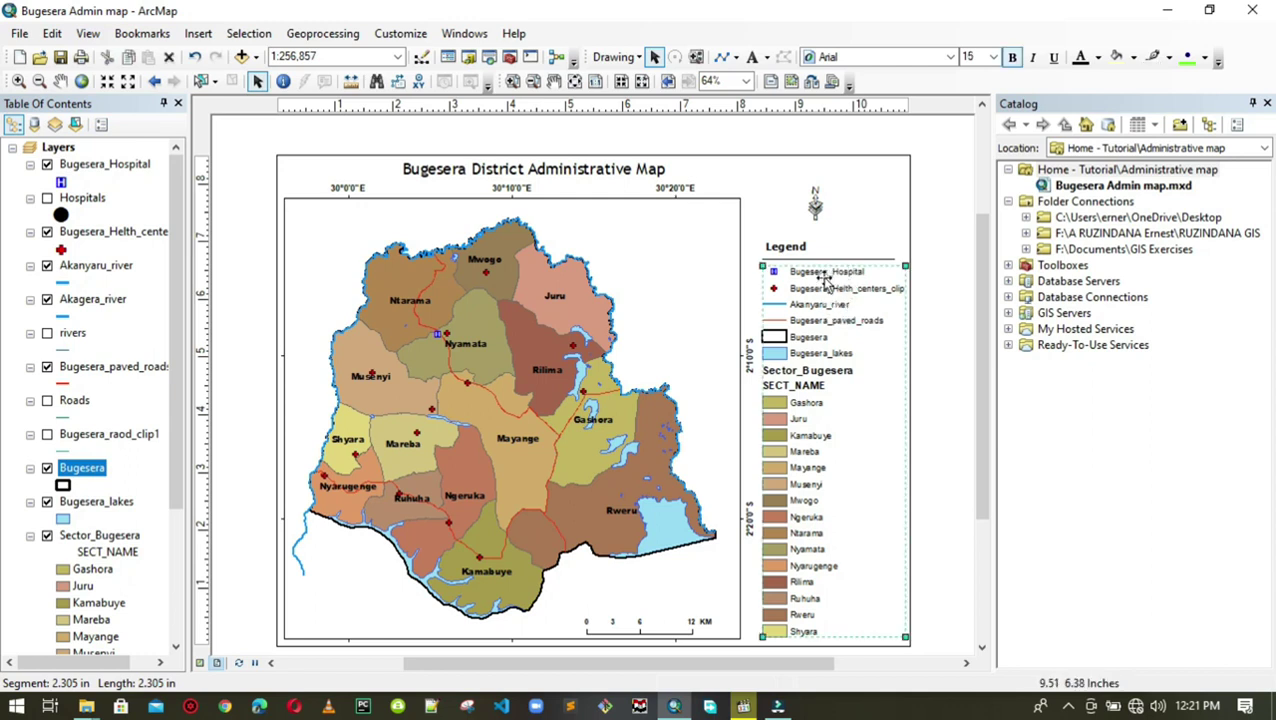
left_click(101, 173)
left_click(105, 168)
right_click(133, 168)
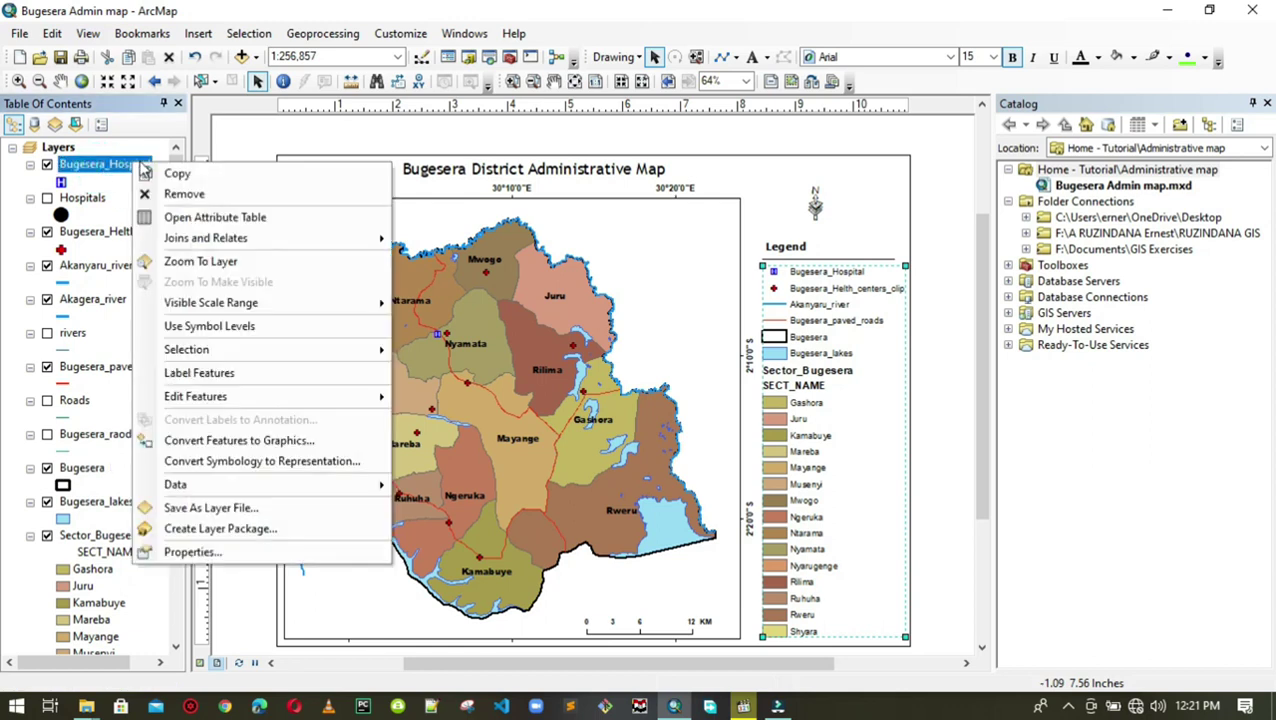
left_click(91, 163)
type("Ho")
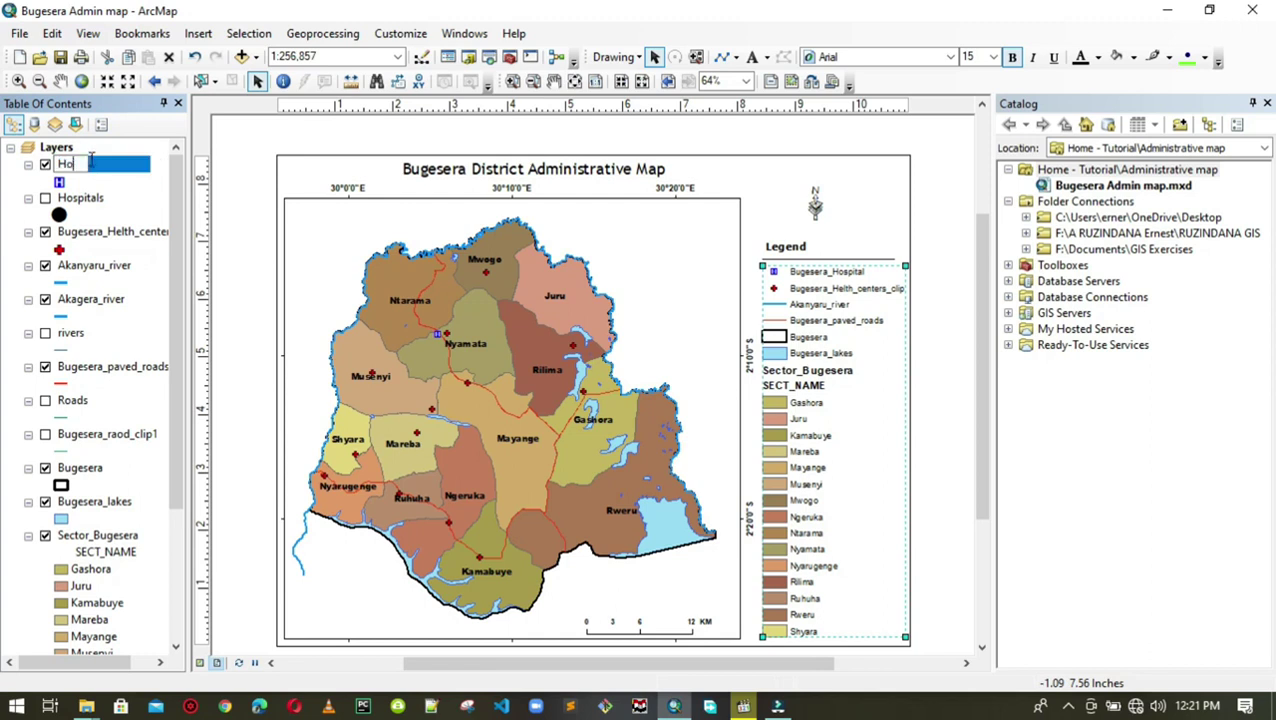
type("spital")
key("Return")
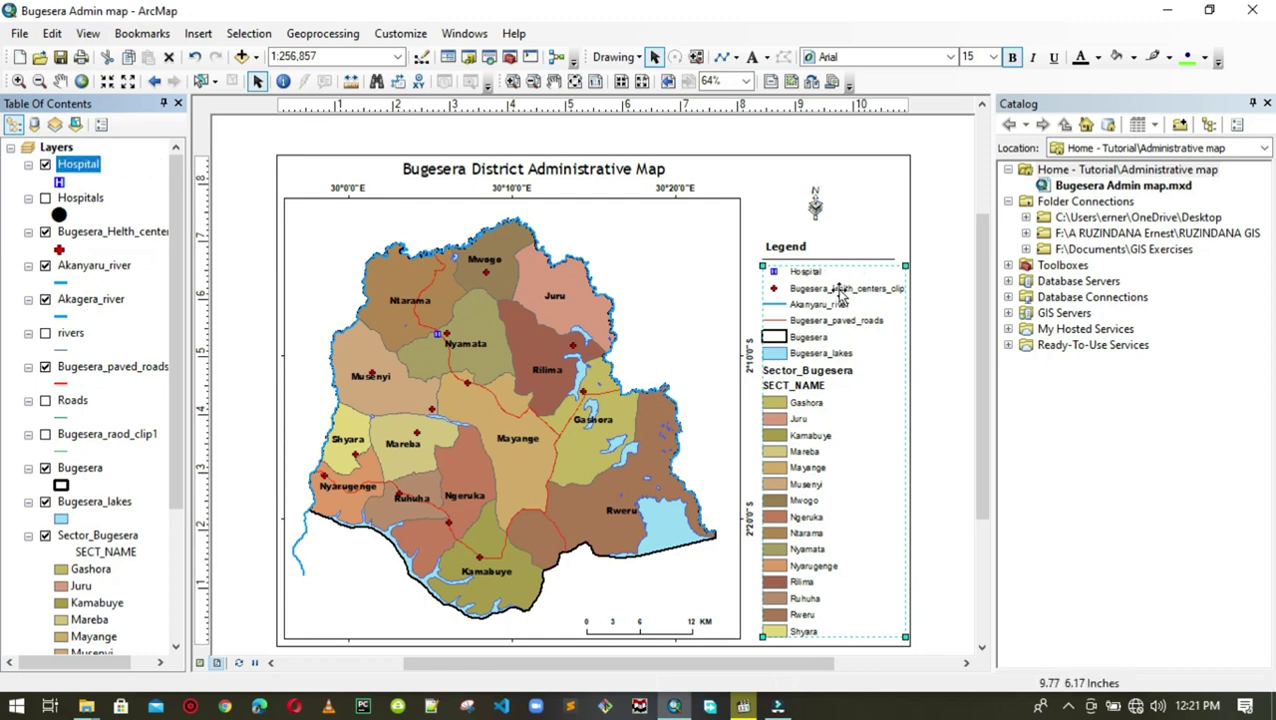
Rename the Bugesera_Helth_centers_clip layer as "Health Centers".
left_click(127, 238)
left_click(130, 237)
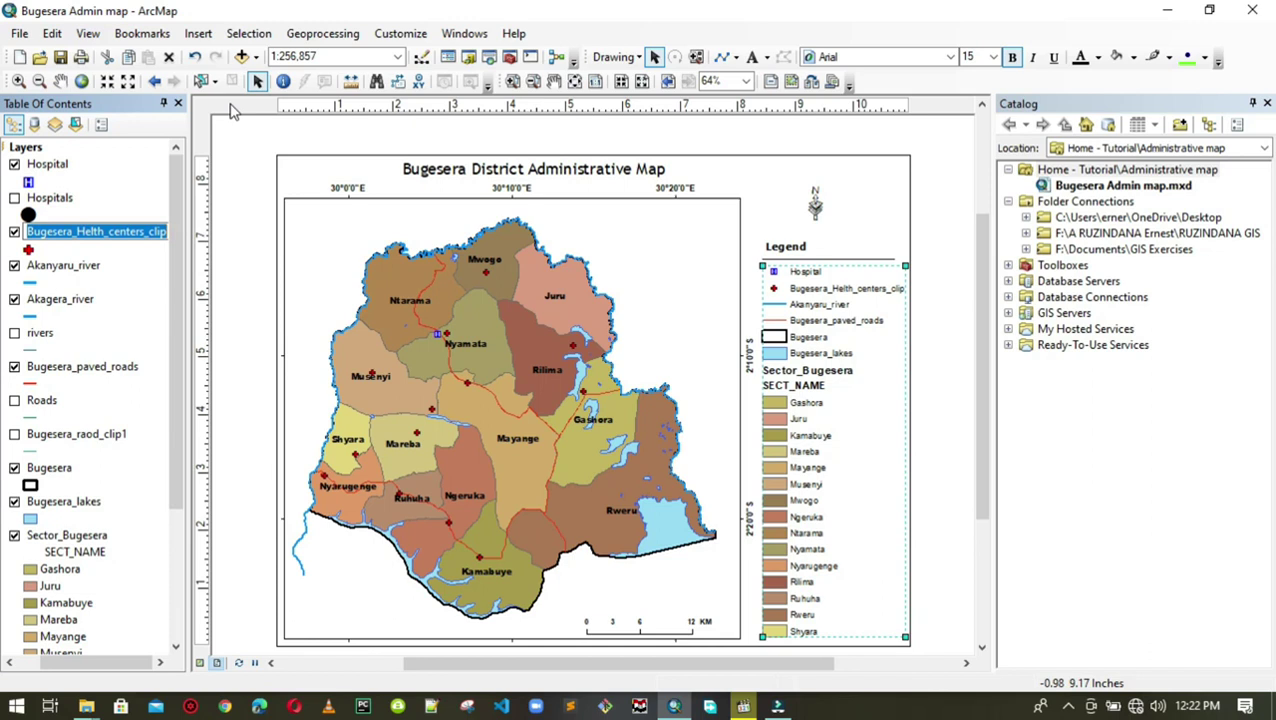
type("Health Centers")
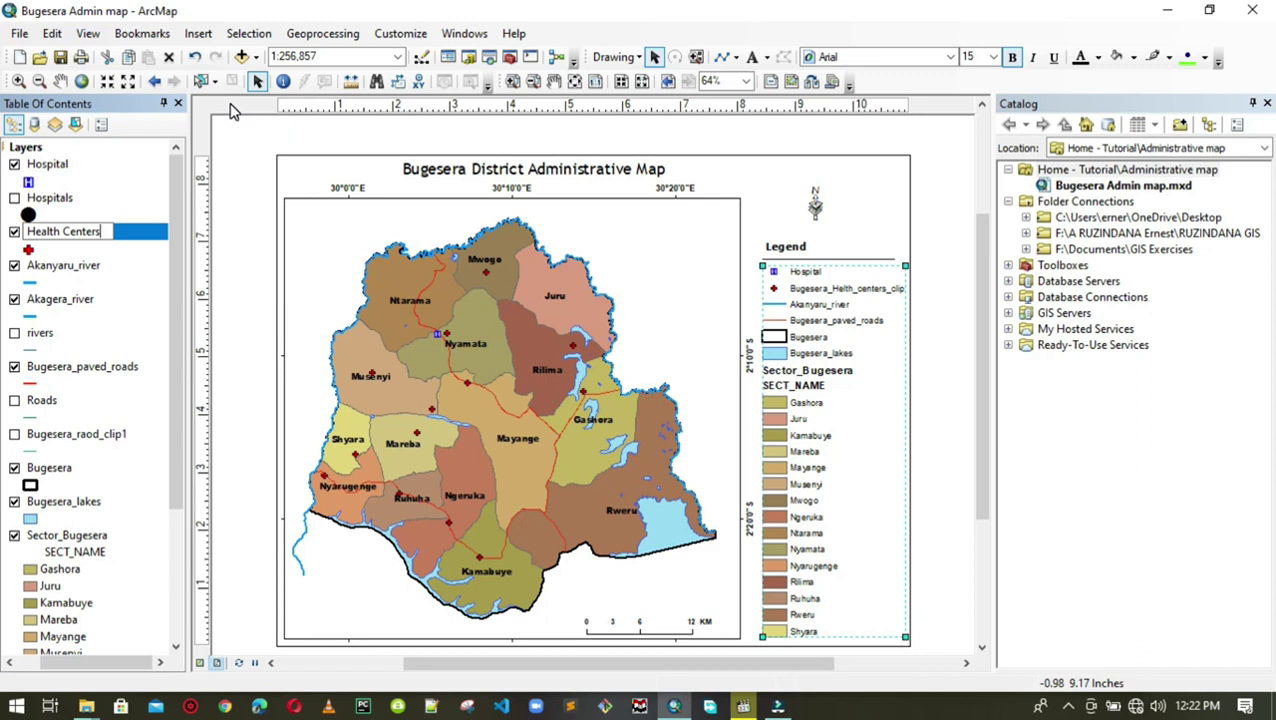
key("Return")
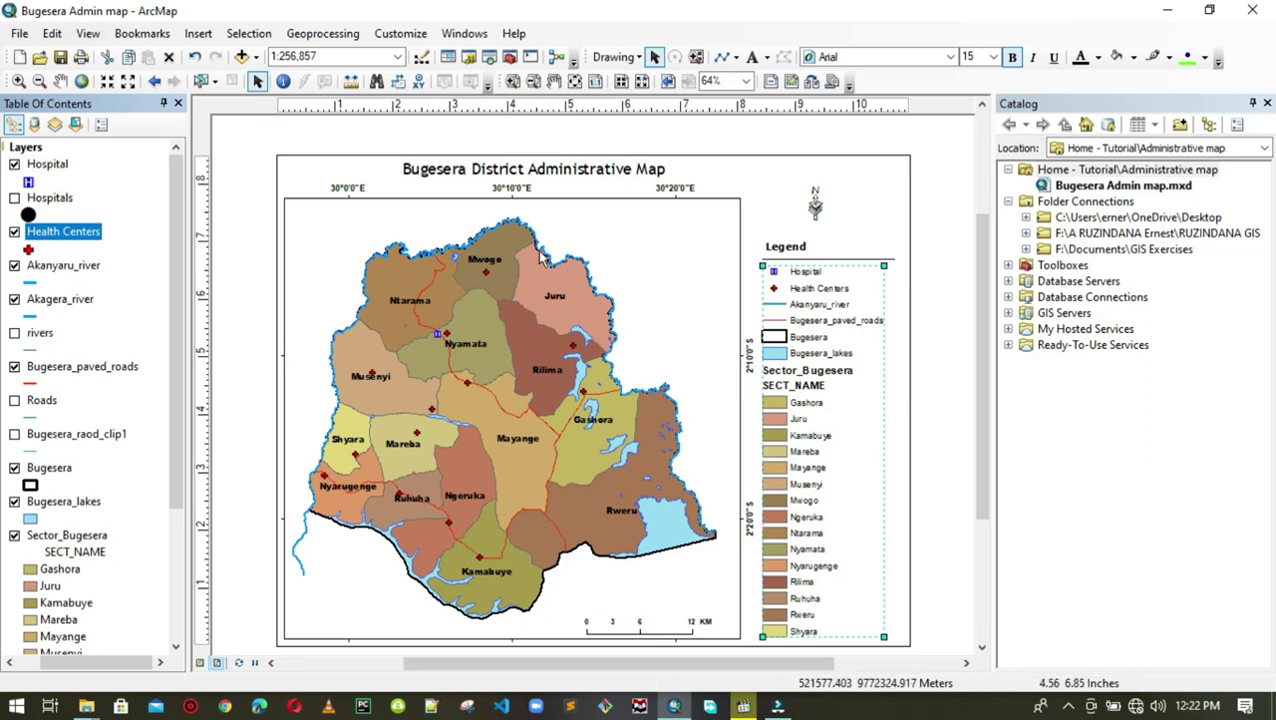
Rename the Akanyaru_river layer as "River".
left_click(76, 270)
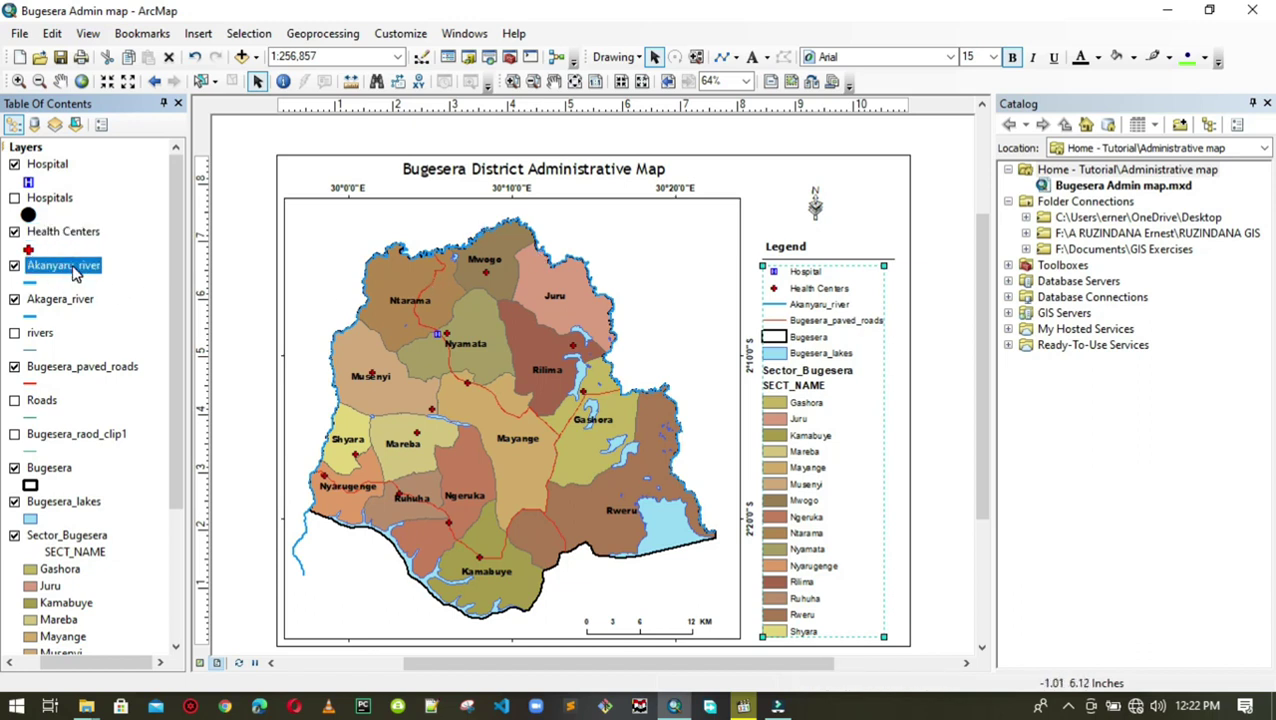
left_click(75, 268)
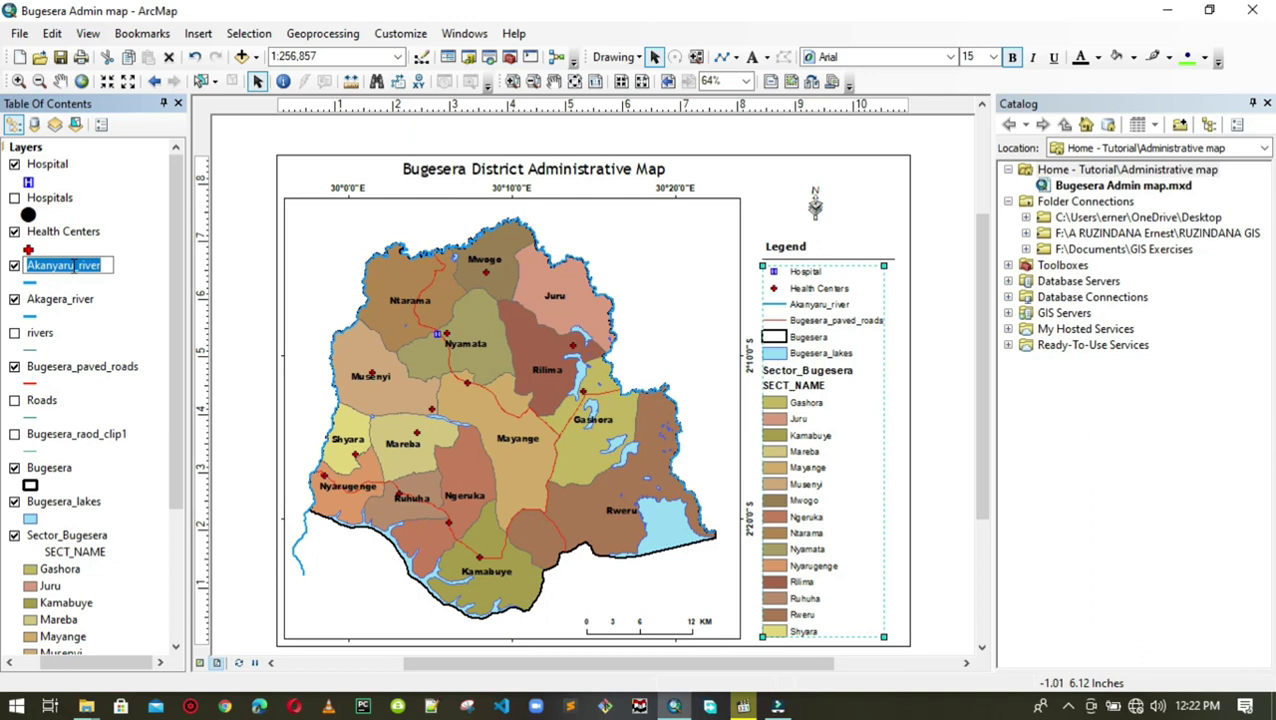
type("River")
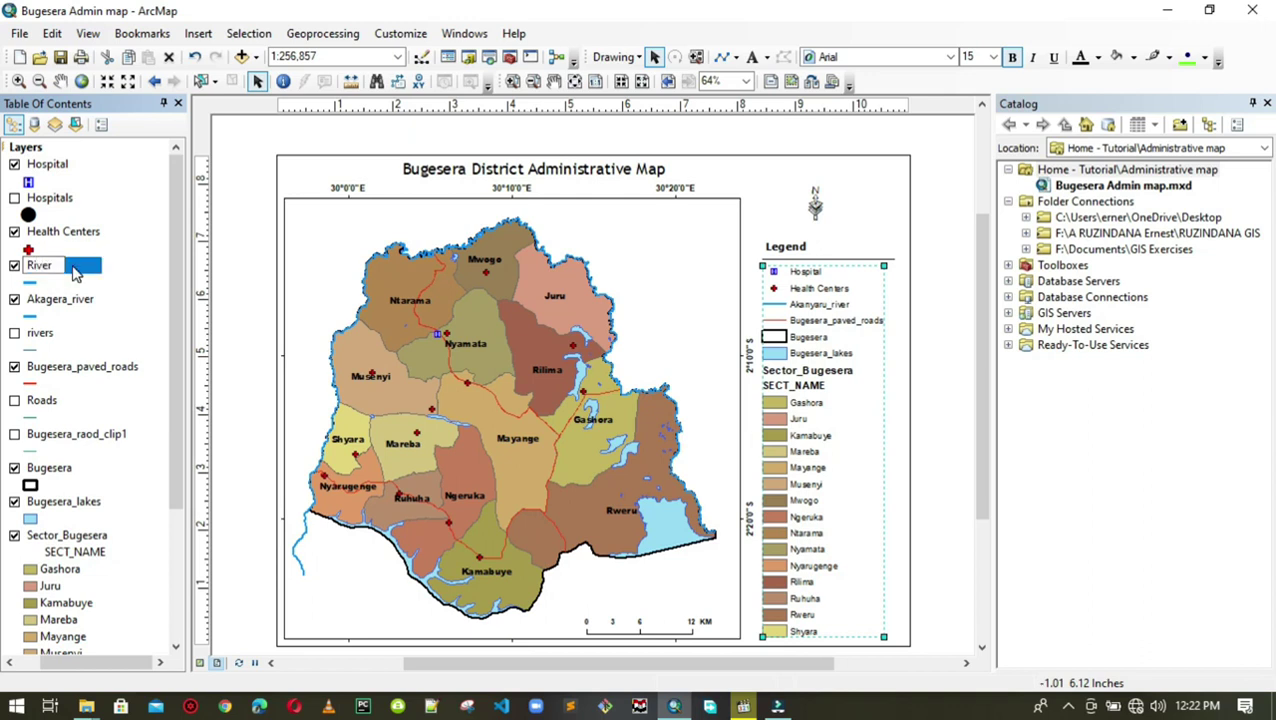
key("Return")
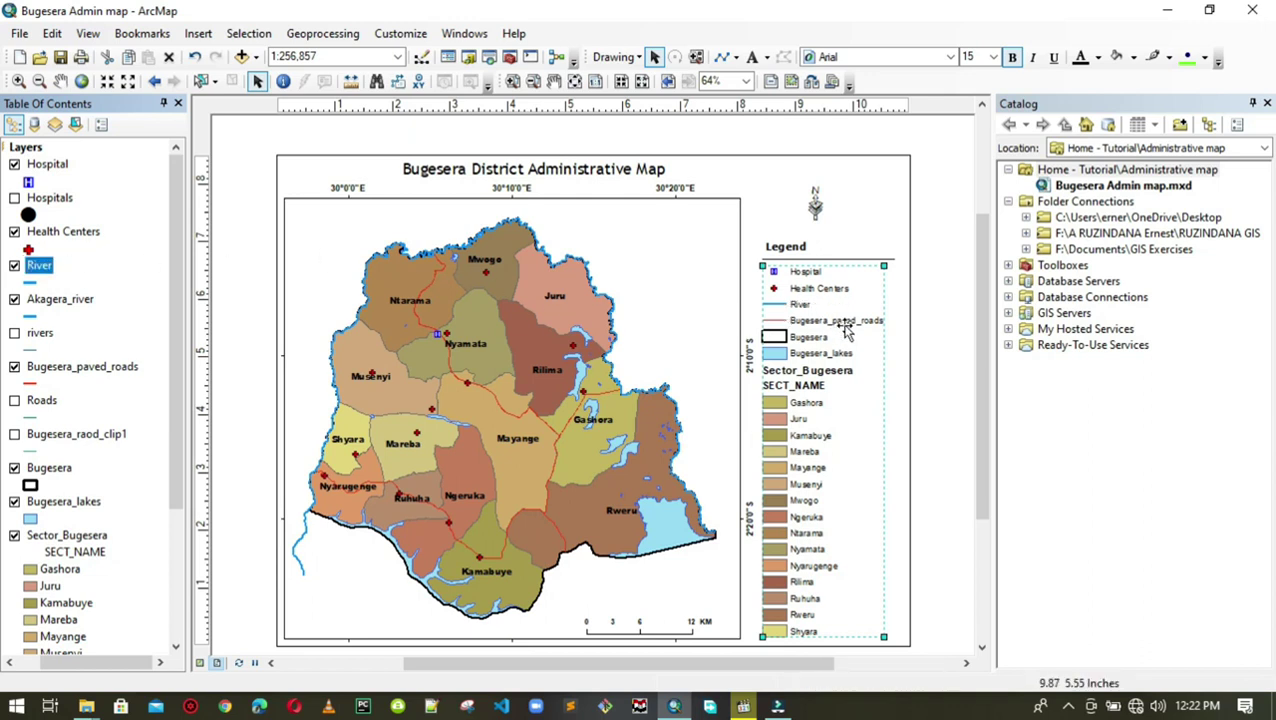
Rename the Bugesera_paved_roads layer as "Paved road".
left_click(80, 370)
left_click(79, 369)
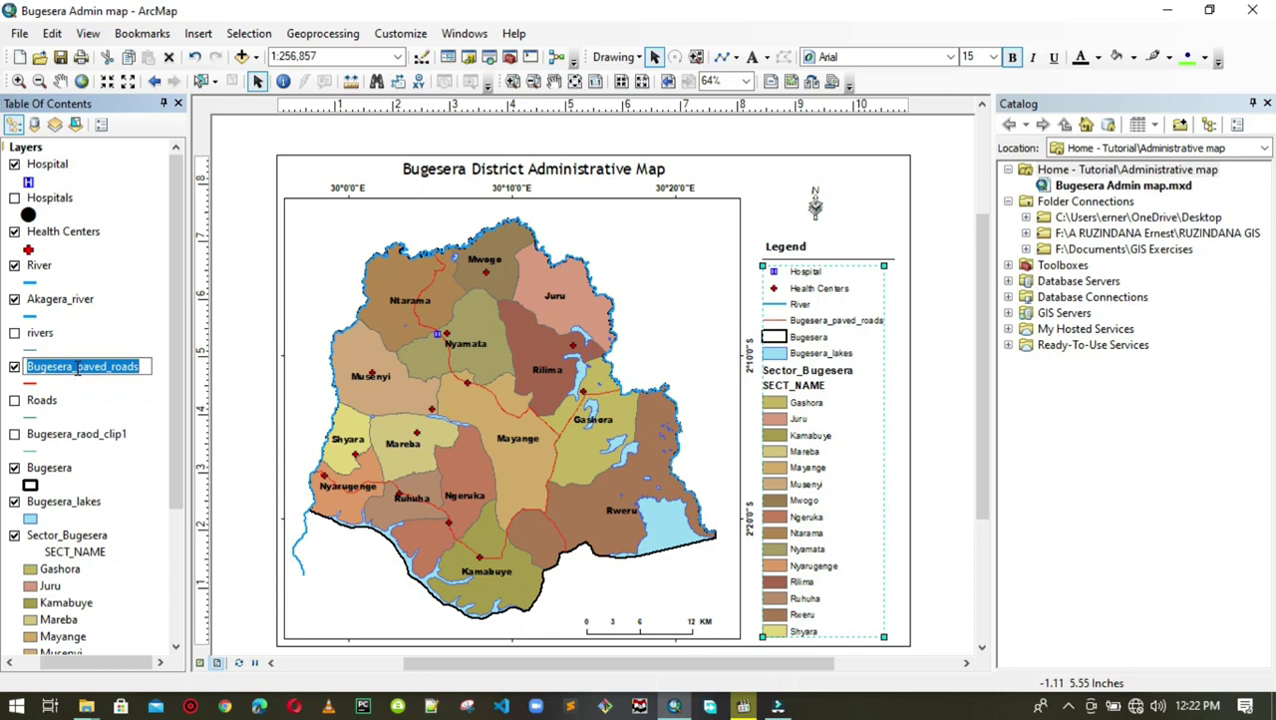
type("Paved road")
key("Return")
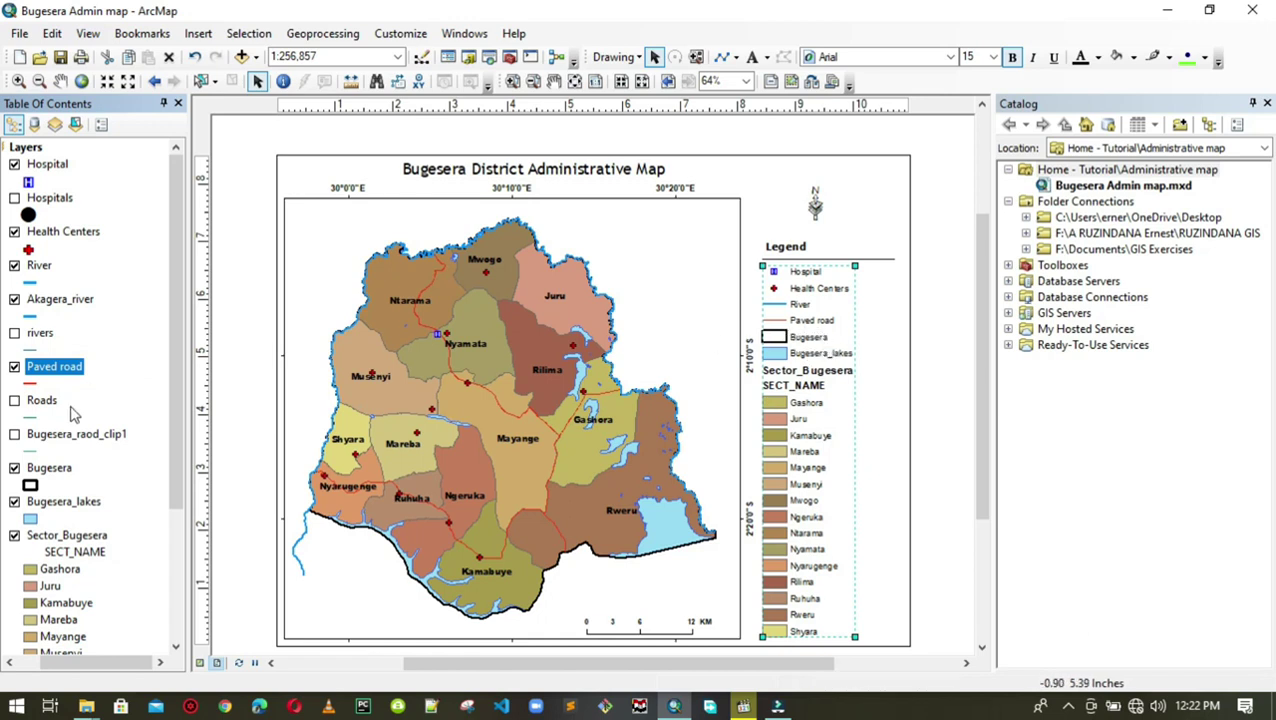
Rename the Bugesera outline layer as "Bugesera boundary".
left_click(52, 468)
left_click(56, 470)
type("Buges")
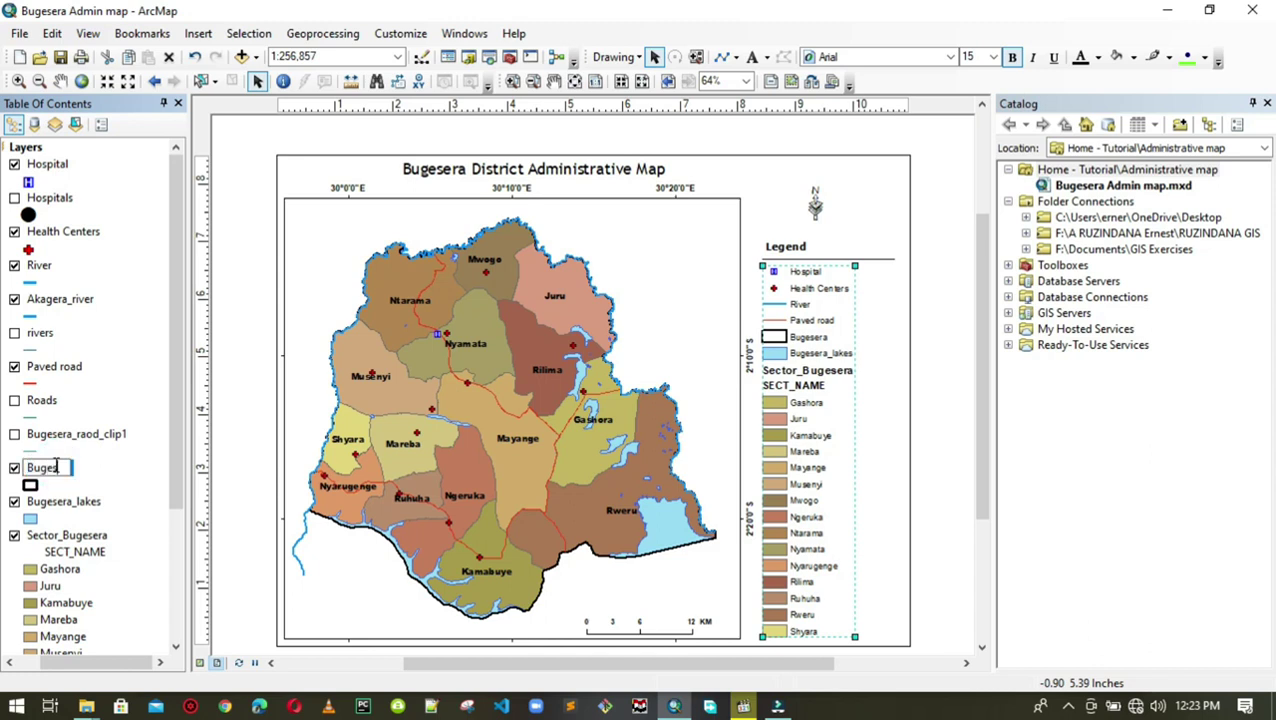
type("era boundary")
key("Return")
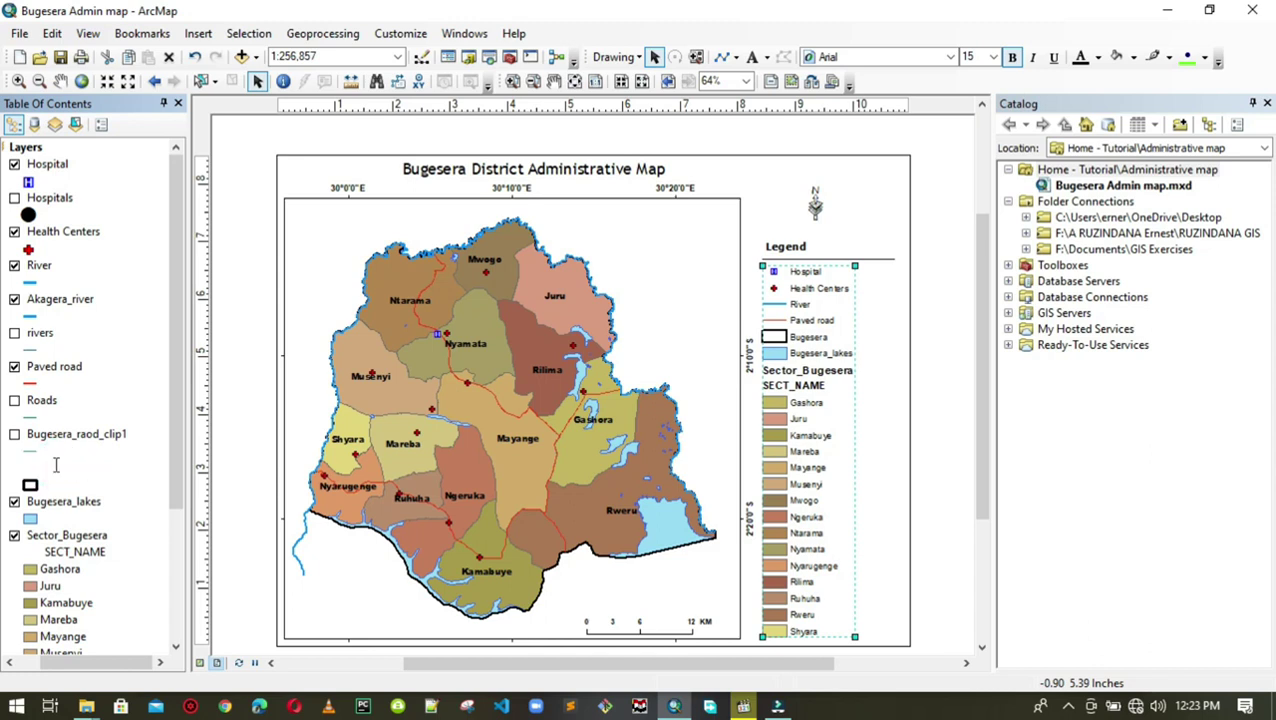
Rename the Bugesera_lakes layer as "Lake".
left_click(94, 503)
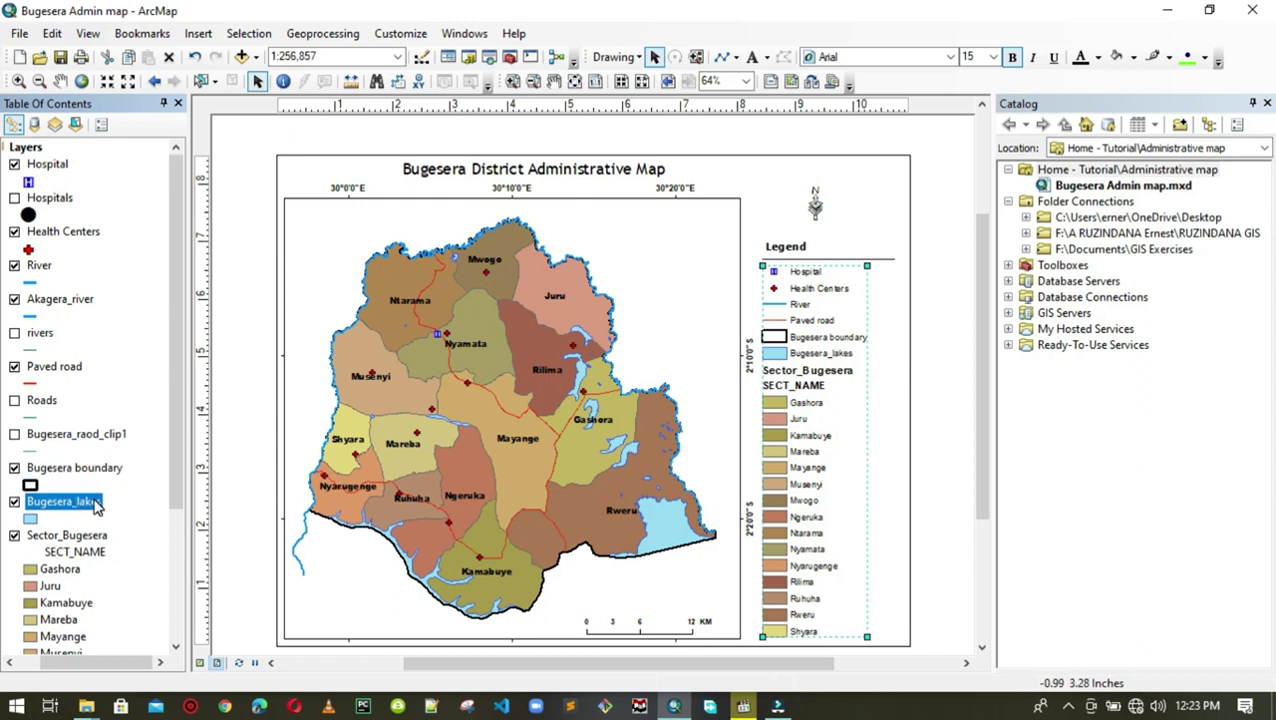
left_click(94, 503)
type("Lake")
key("Return")
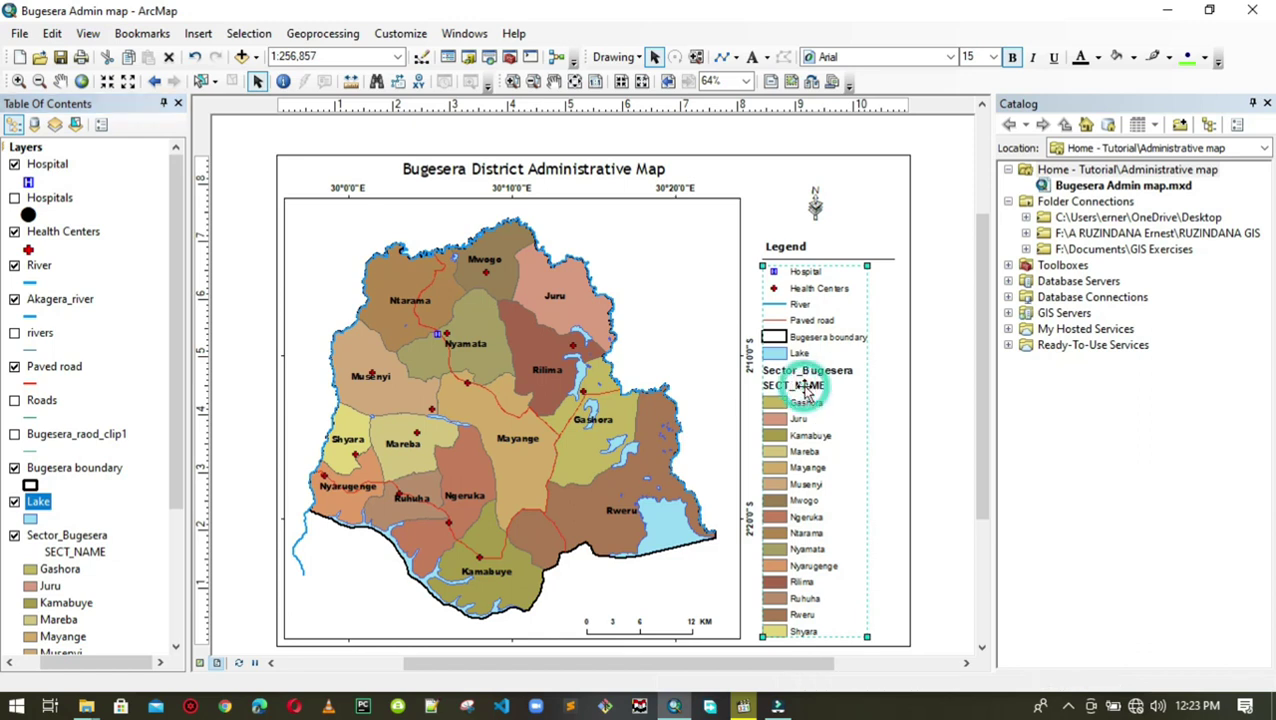
Clear the SECT_NAME heading text under the Sector_Bugesera layer.
left_click(72, 556)
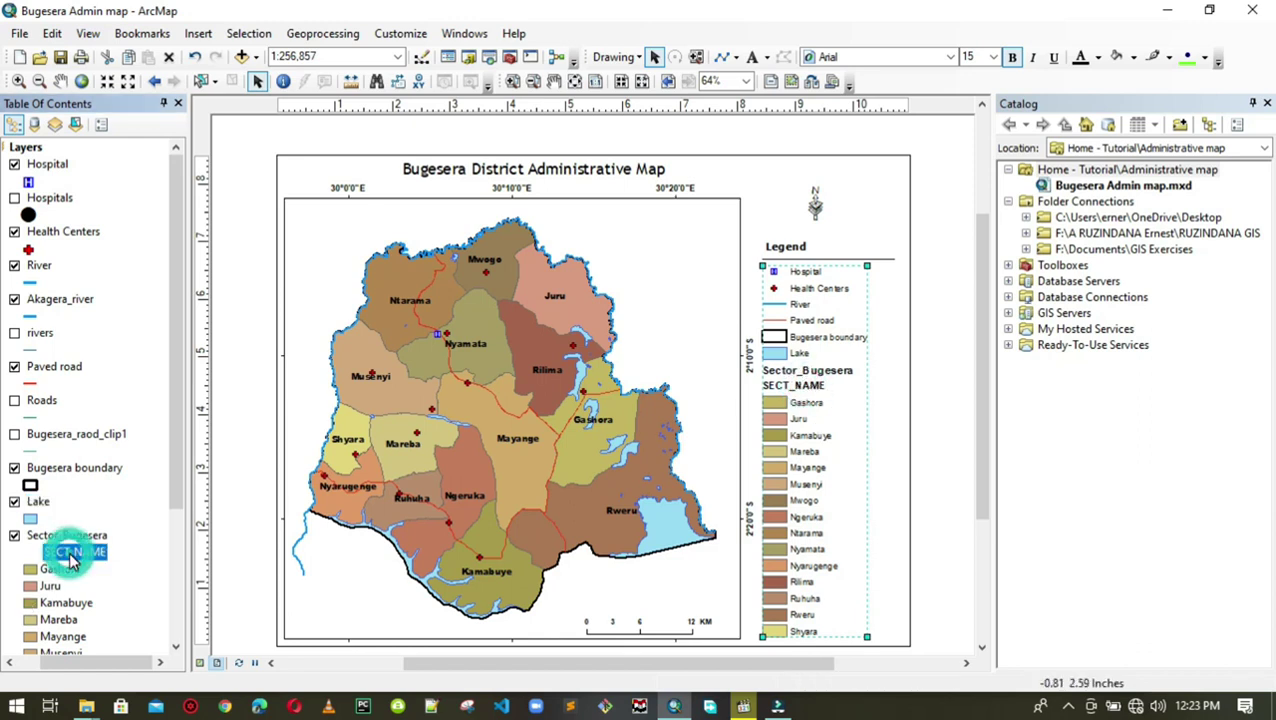
left_click(72, 556)
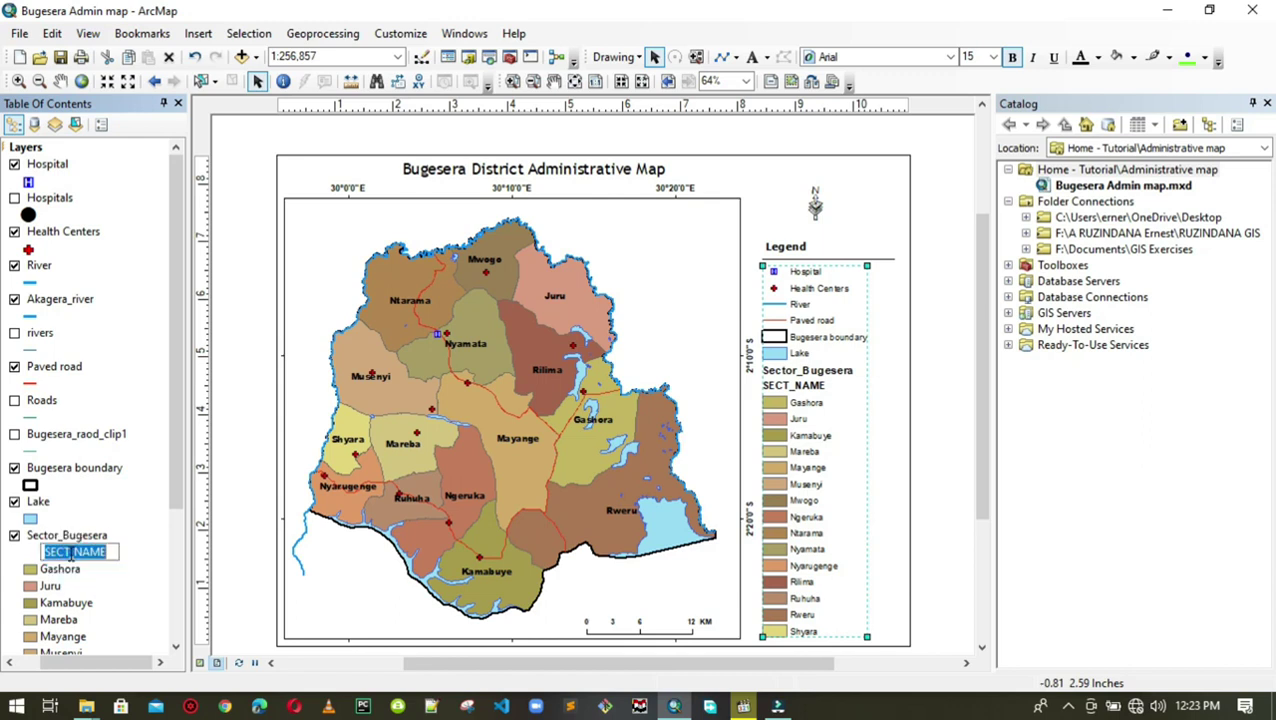
key("BackSpace")
Rename the Sector_Bugesera layer as "Sectors (Bugesera)".
left_click(85, 535)
left_click(72, 535)
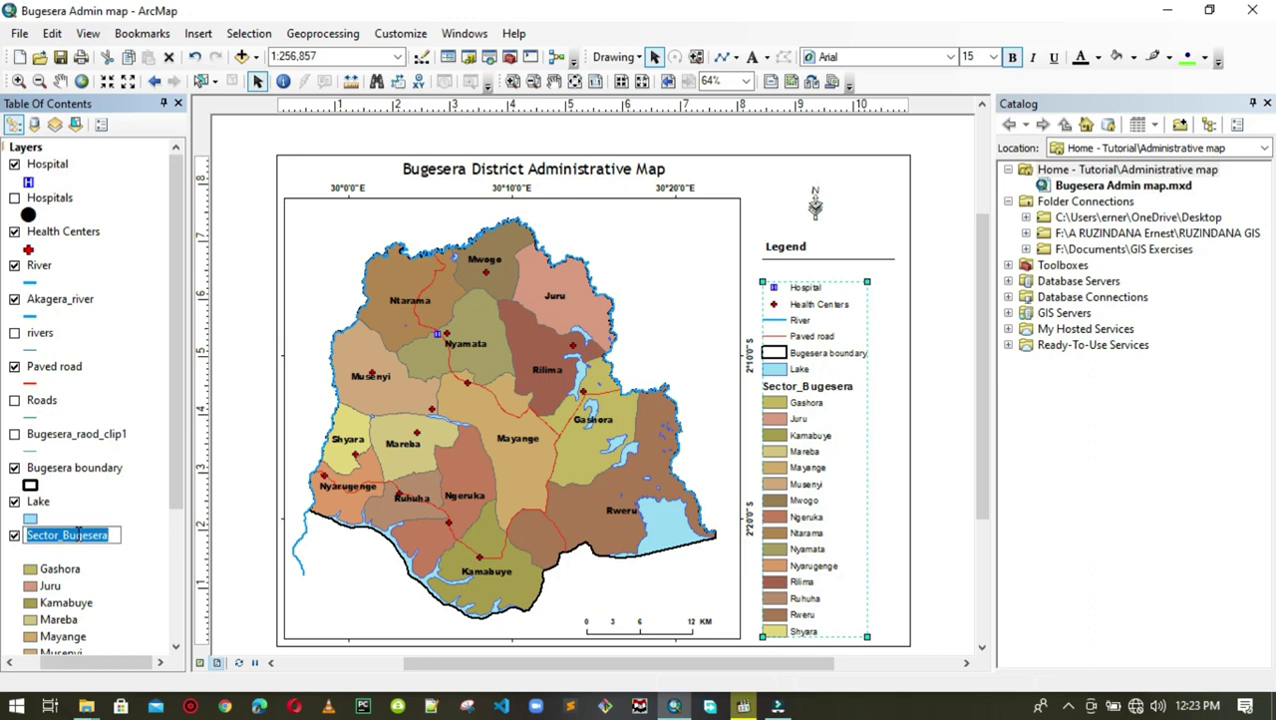
type("Sectore")
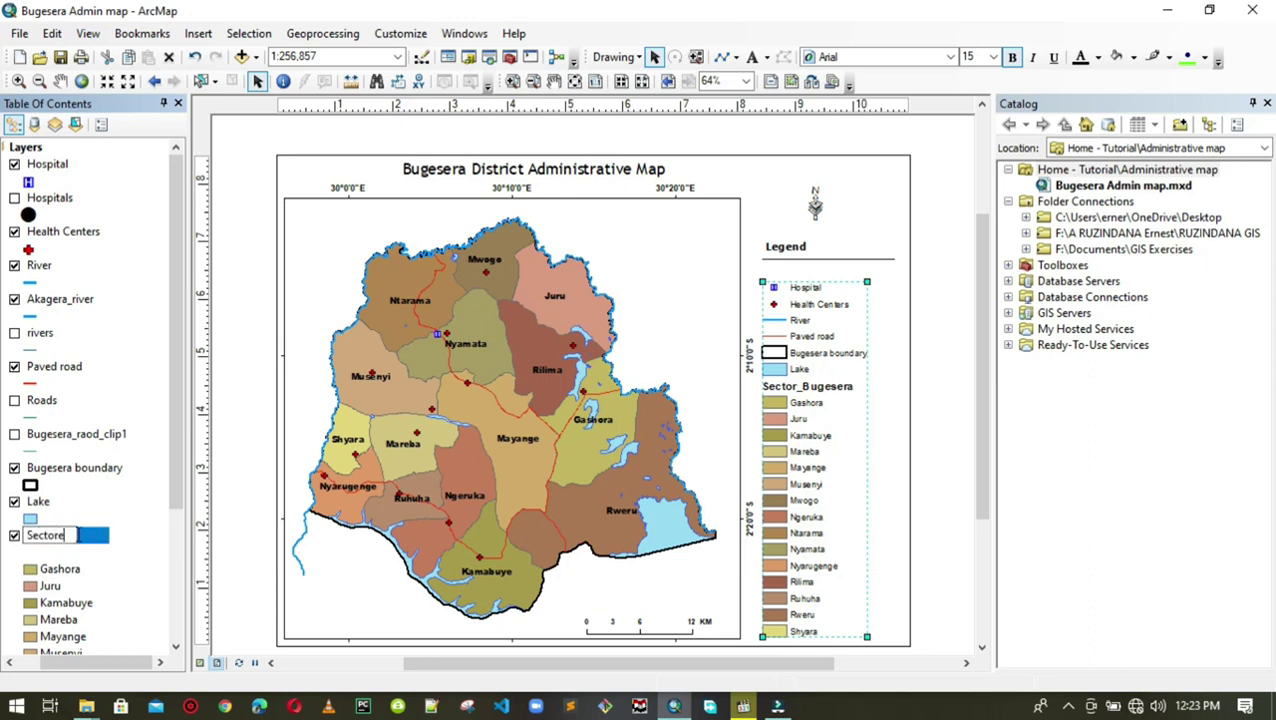
type(" (Bugesera")
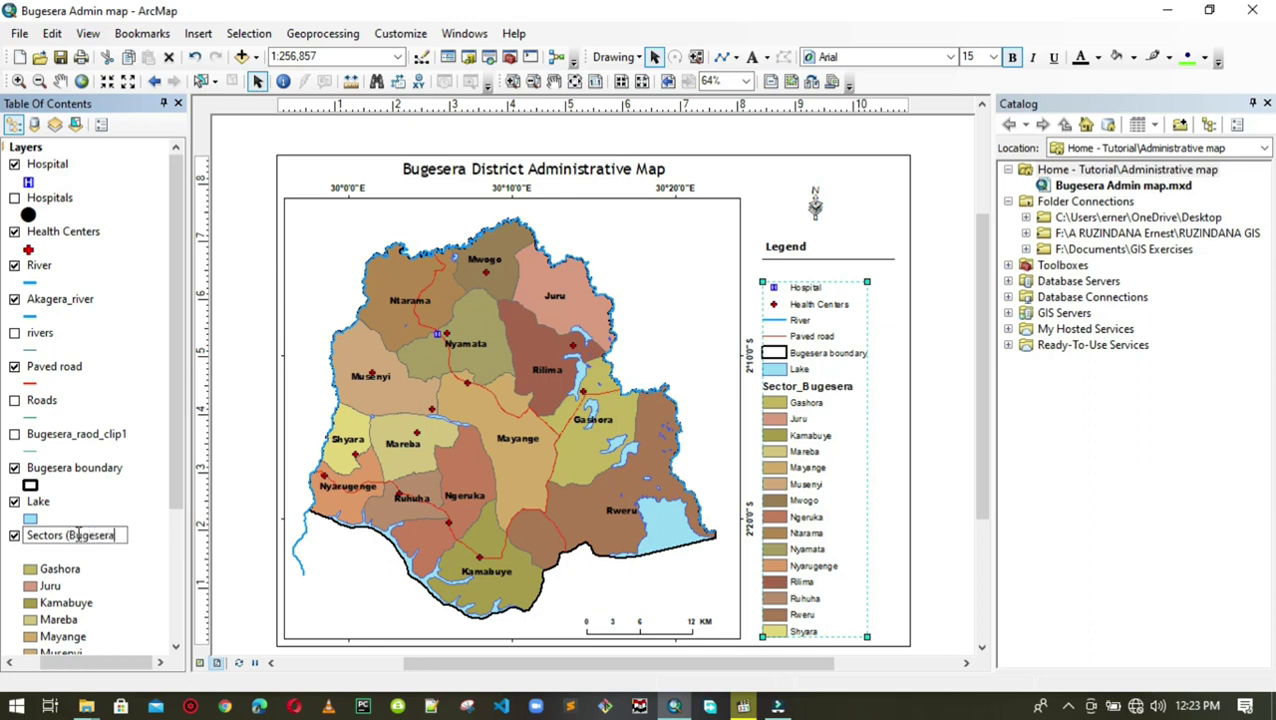
type(")")
key("Return")
Move the legend entries and the Legend title slightly right within the space beside the map frame.
left_click(818, 380)
left_click_drag(818, 380, 838, 385)
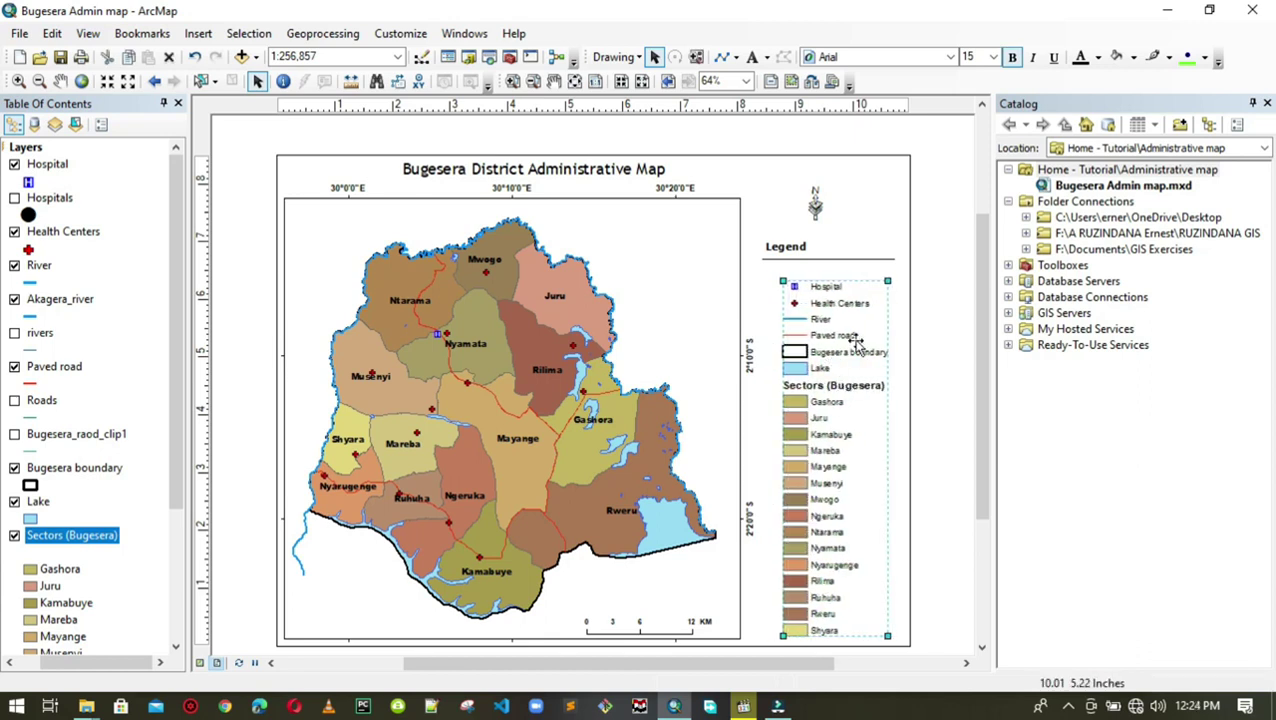
left_click(827, 210)
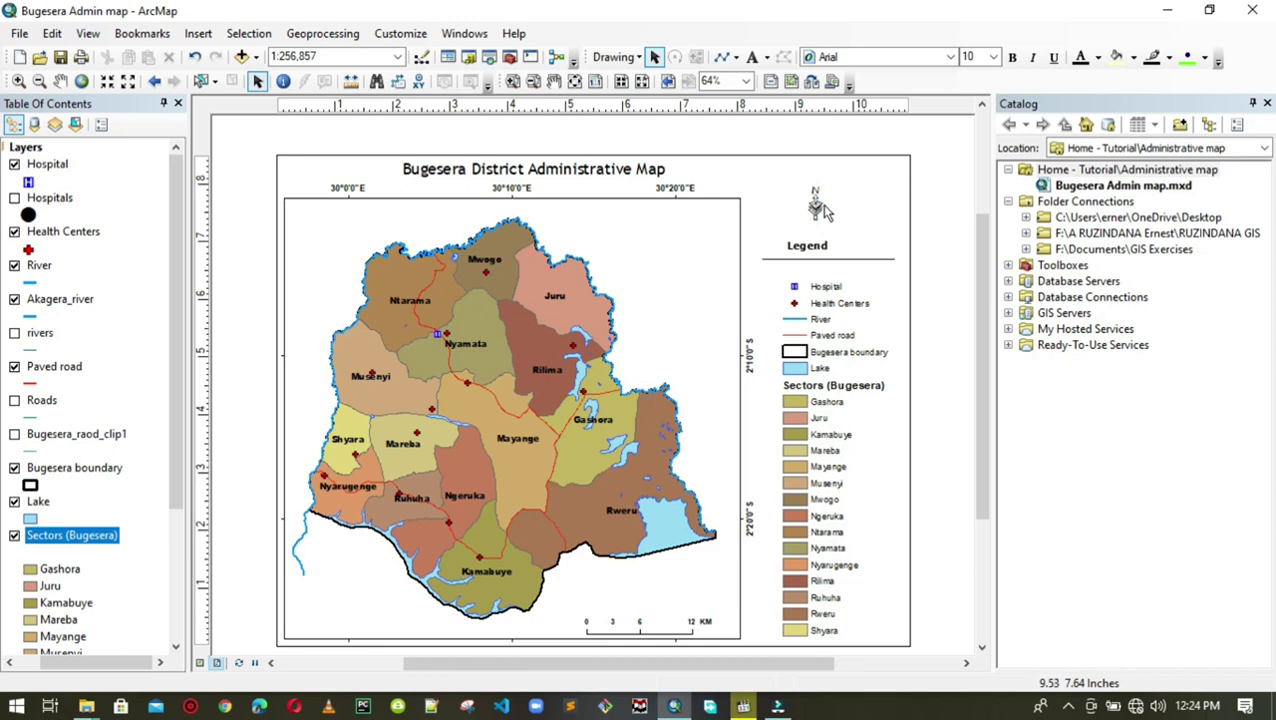
Centre-align the north arrow, Legend title, divider line and legend entries with one another, leaving nothing selected.
left_click(818, 207)
left_click(816, 259, "shift")
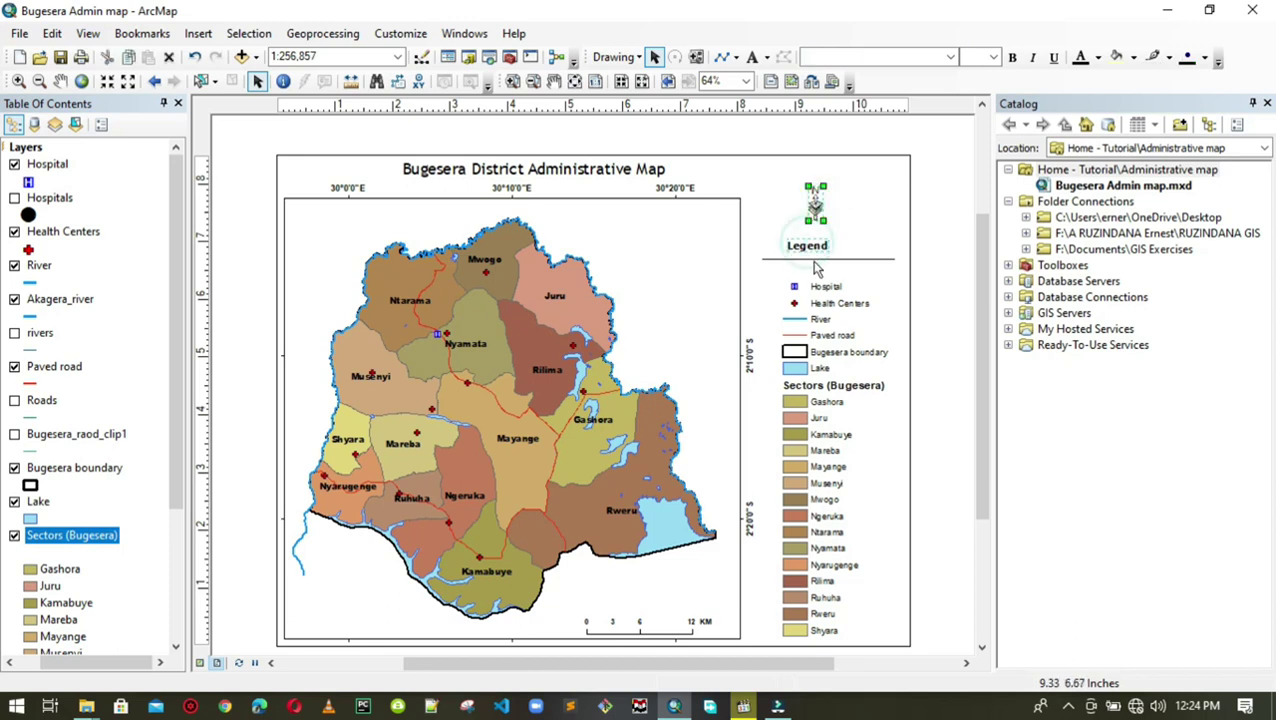
left_click(825, 287, "shift")
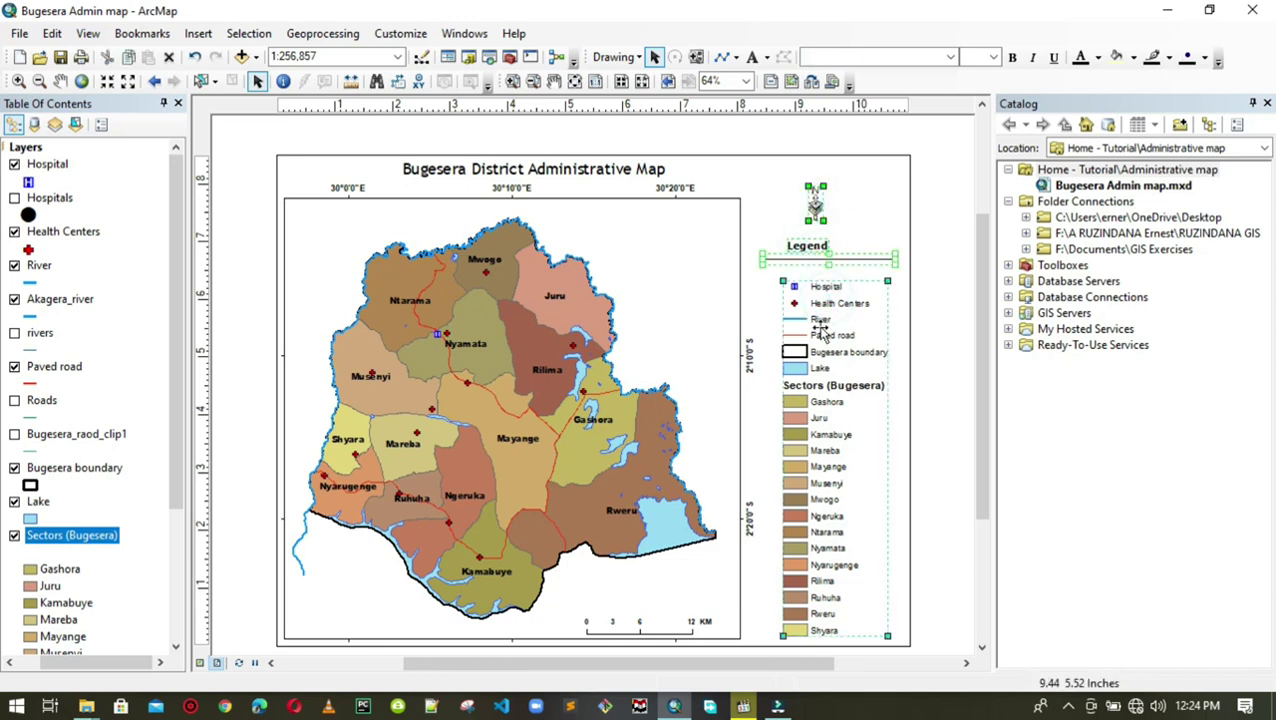
right_click(821, 331)
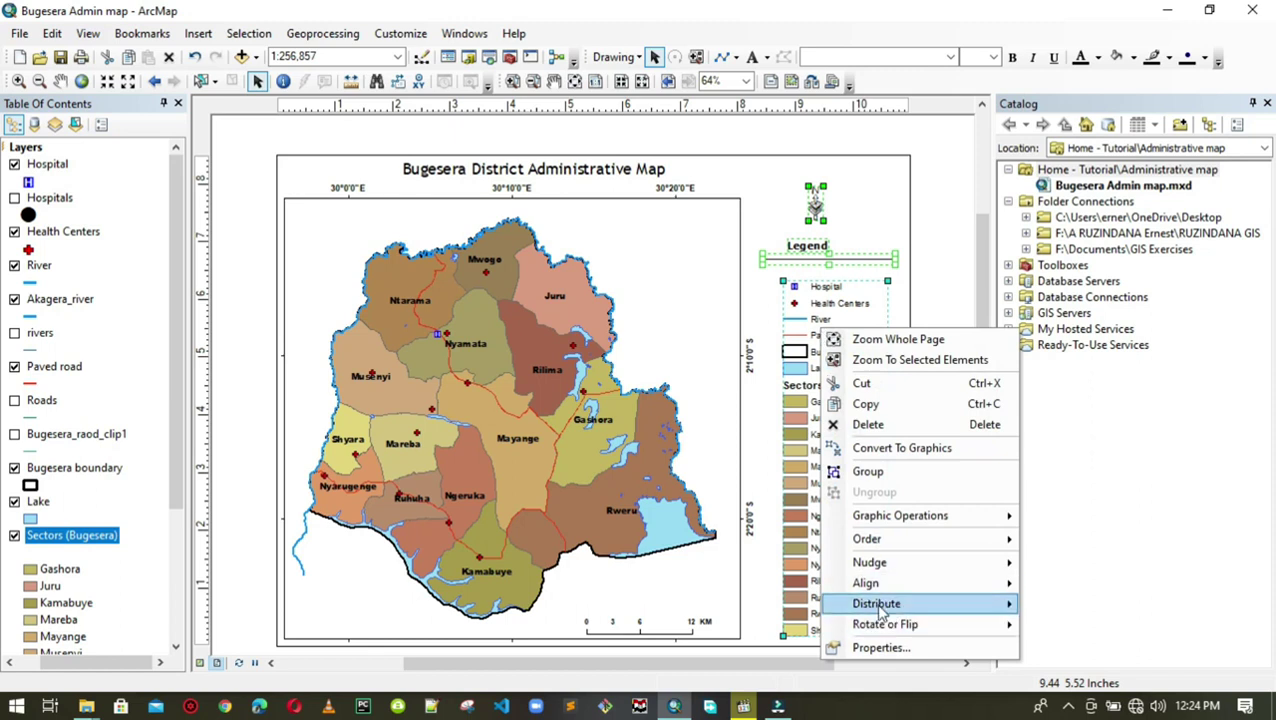
mouse_move(960, 585)
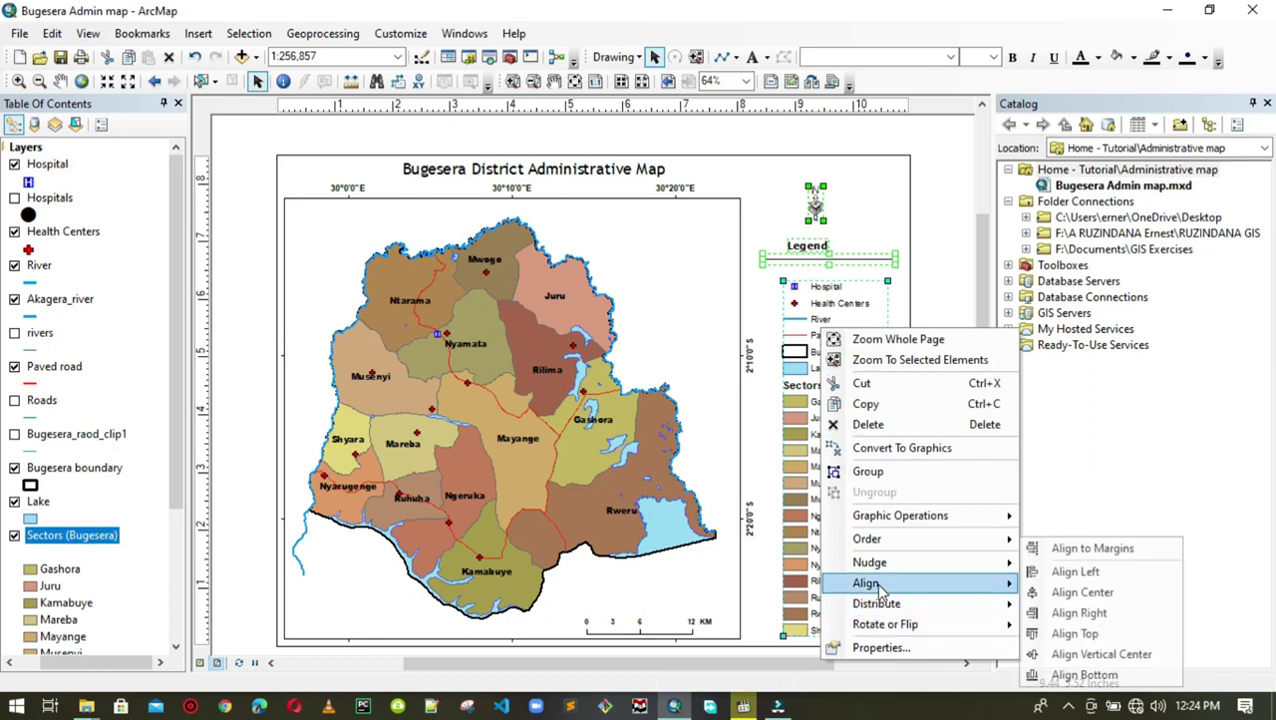
left_click(1064, 593)
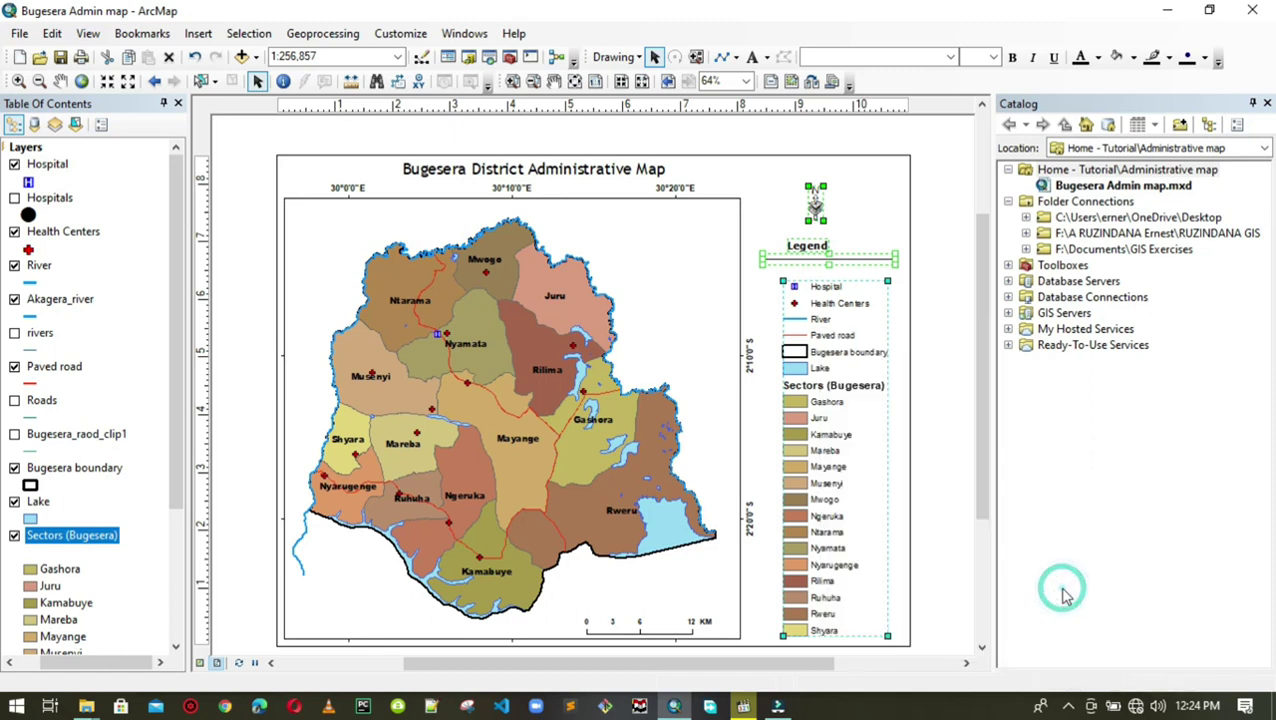
left_click(1092, 543)
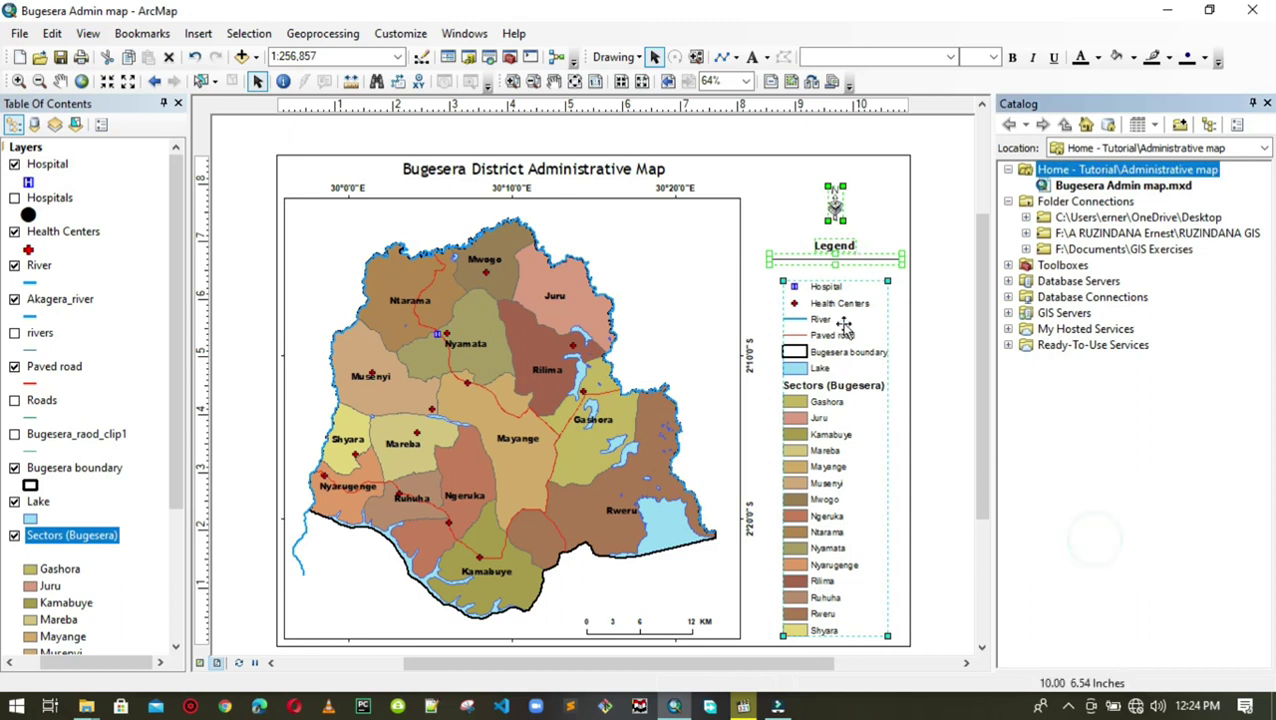
left_click(928, 287)
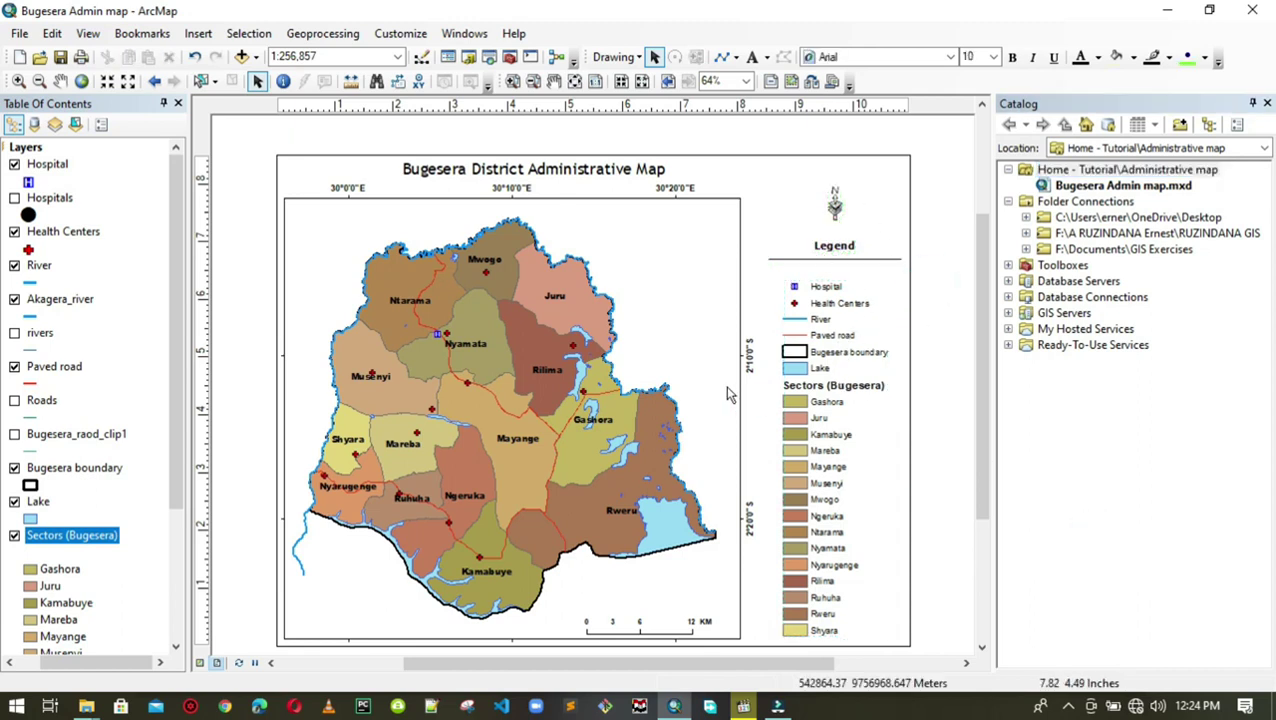
Widen the map frame slightly toward the legend and shift the scale bar right into the frame's lower corner.
left_click(738, 416)
left_click_drag(741, 418, 756, 418)
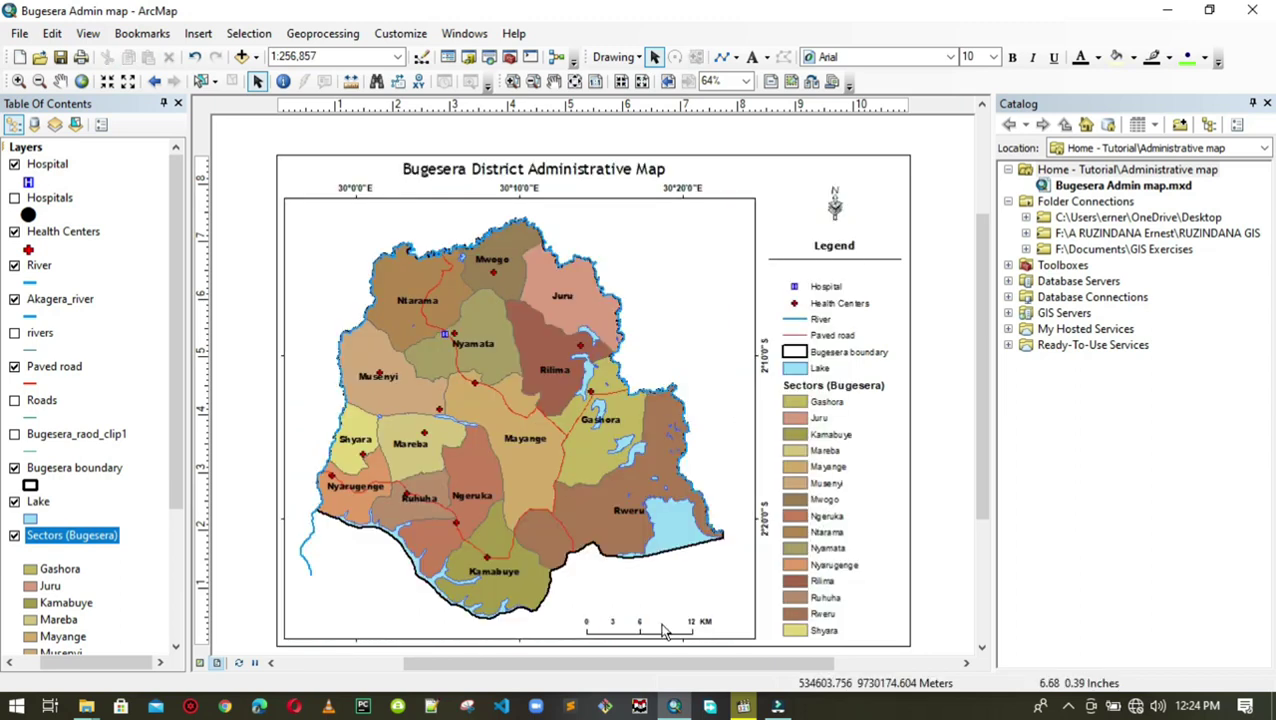
left_click(664, 628)
left_click_drag(673, 622, 693, 621)
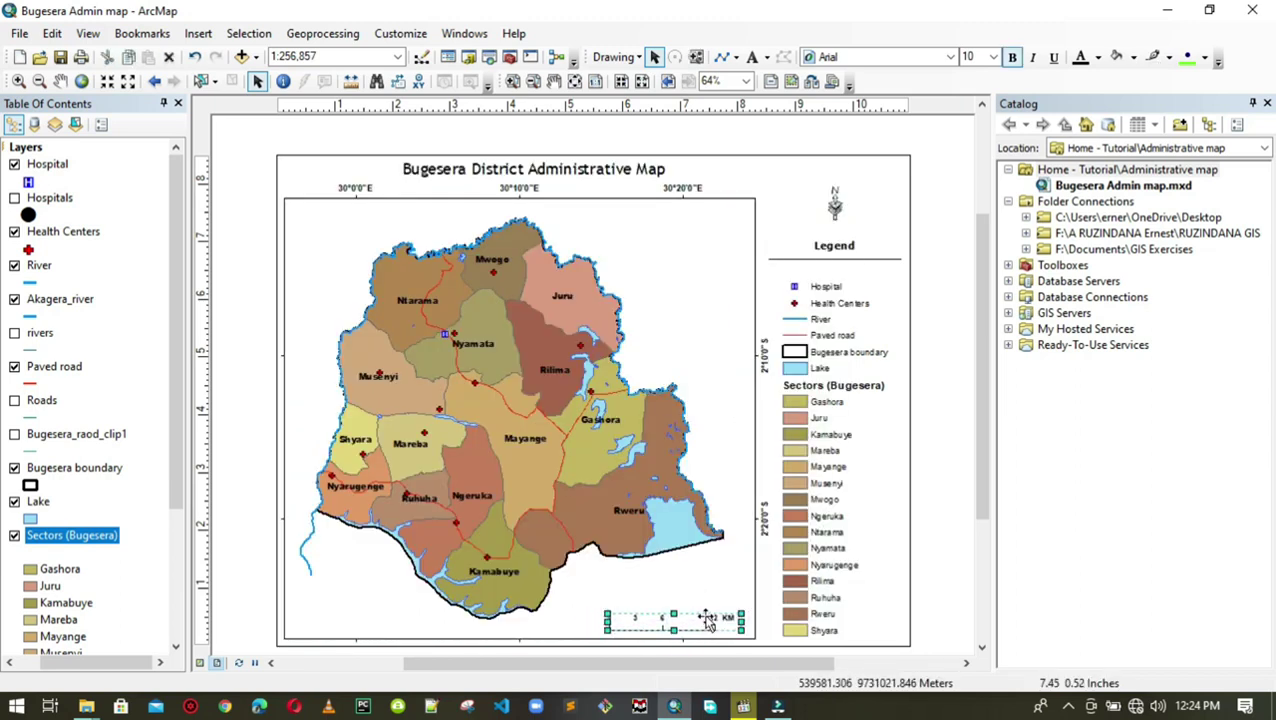
left_click(966, 496)
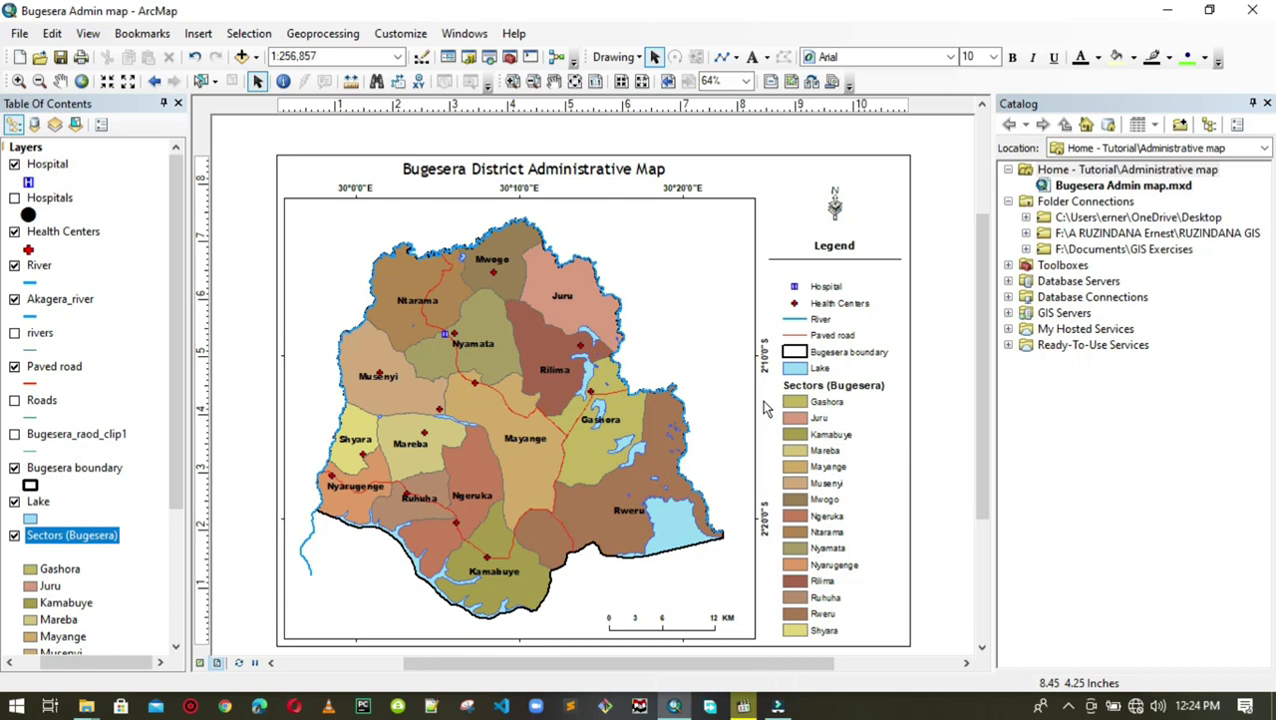
Export the map layout as the PDF "Bugesera Admin map" into the home folder Administrative map.
left_click(20, 34)
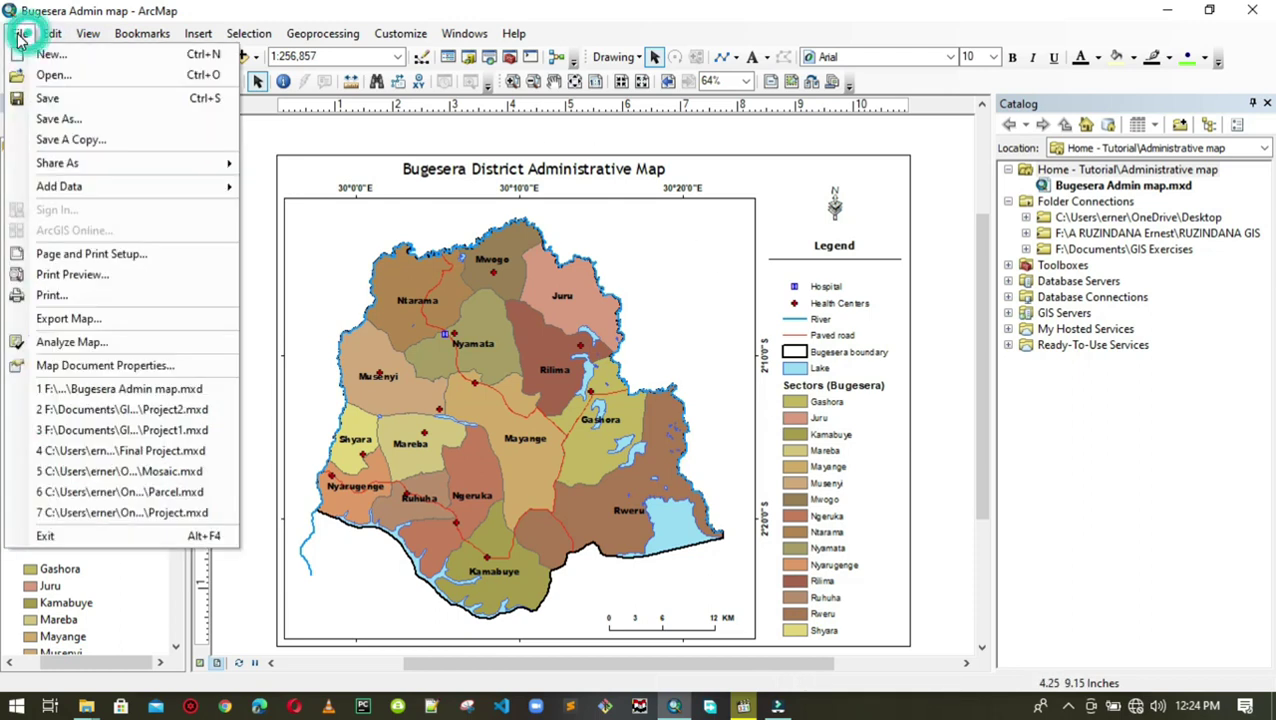
left_click(87, 320)
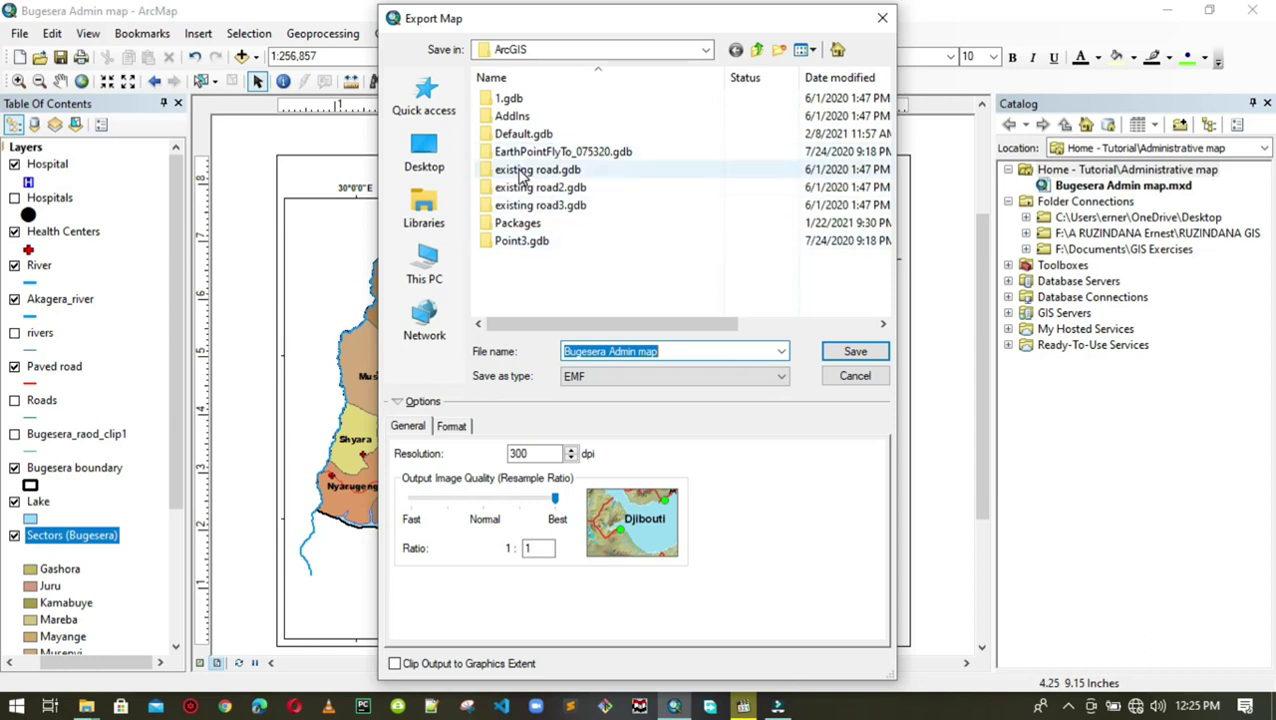
left_click(838, 52)
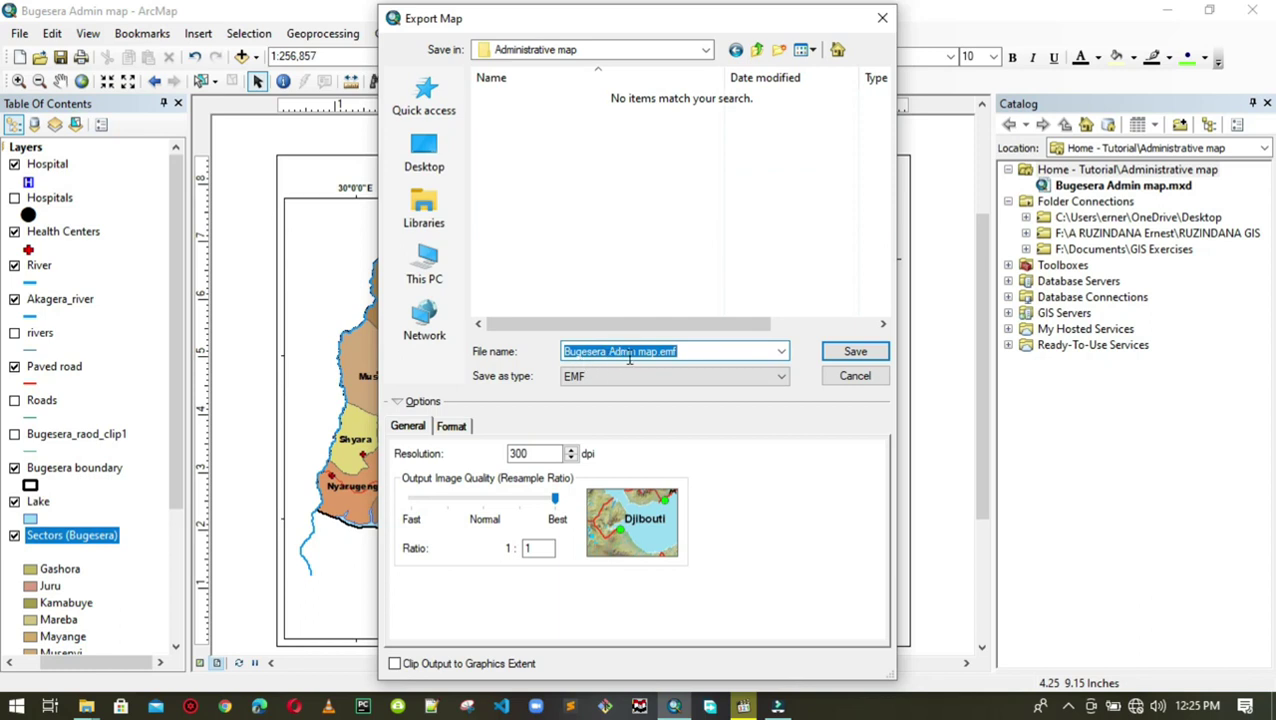
left_click(590, 376)
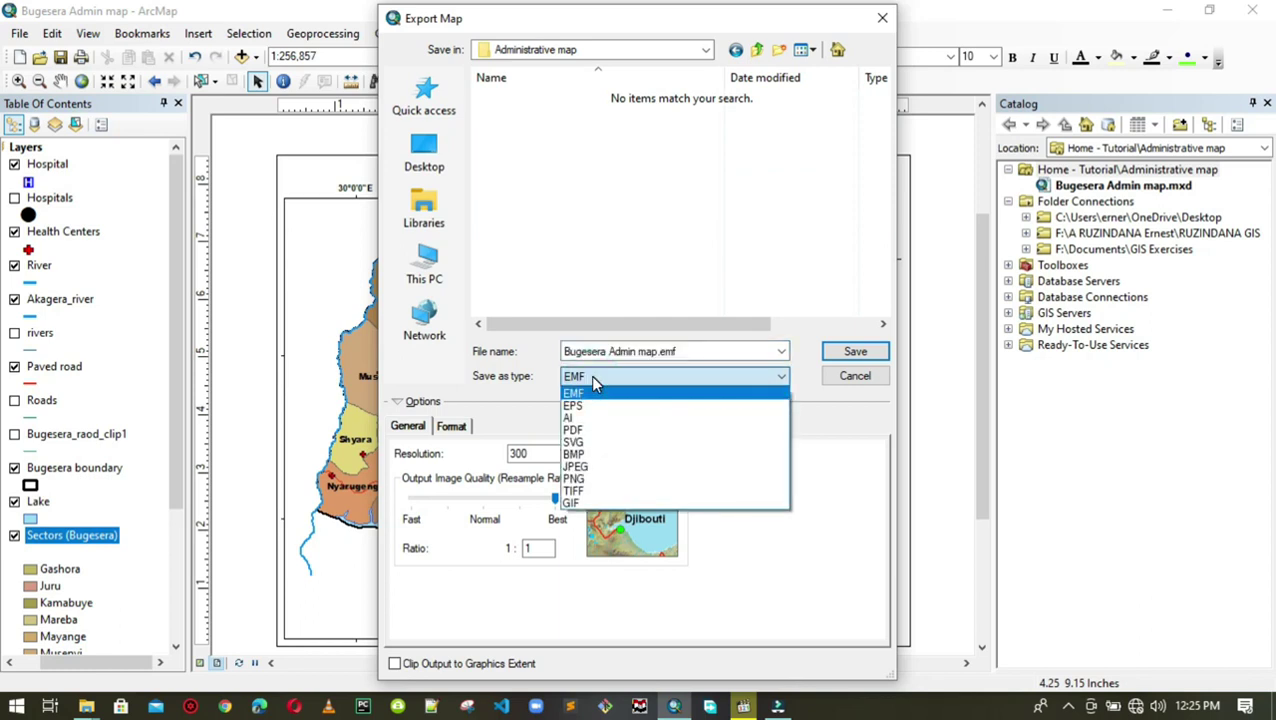
left_click(575, 429)
left_click(855, 355)
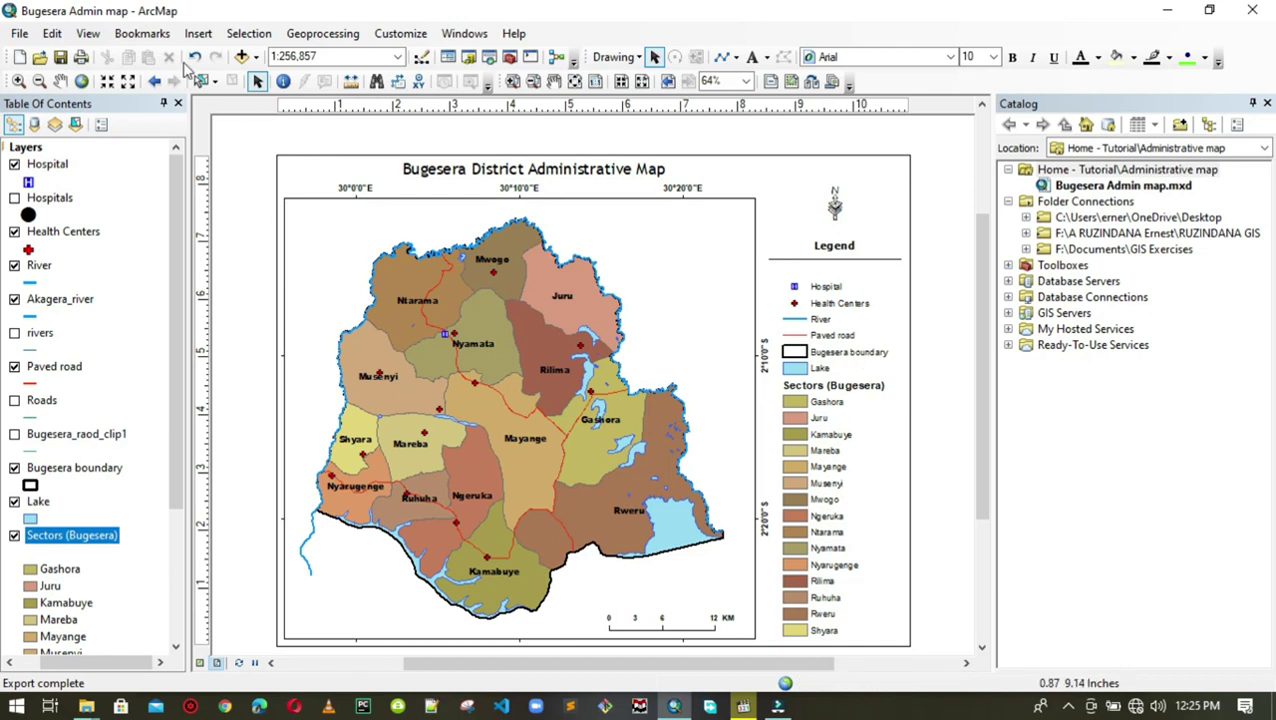
Export the map layout as the JPEG "Bugesera Admin map.jpg" into the Administrative map folder.
left_click(19, 34)
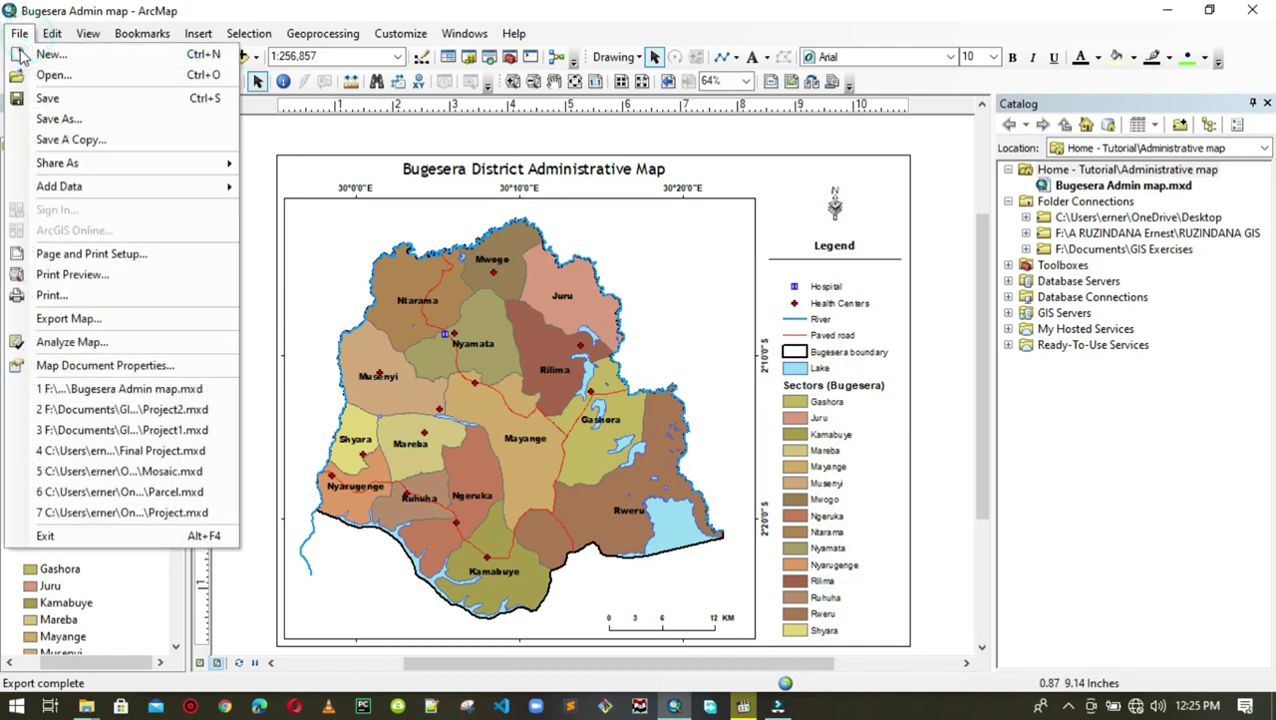
left_click(68, 319)
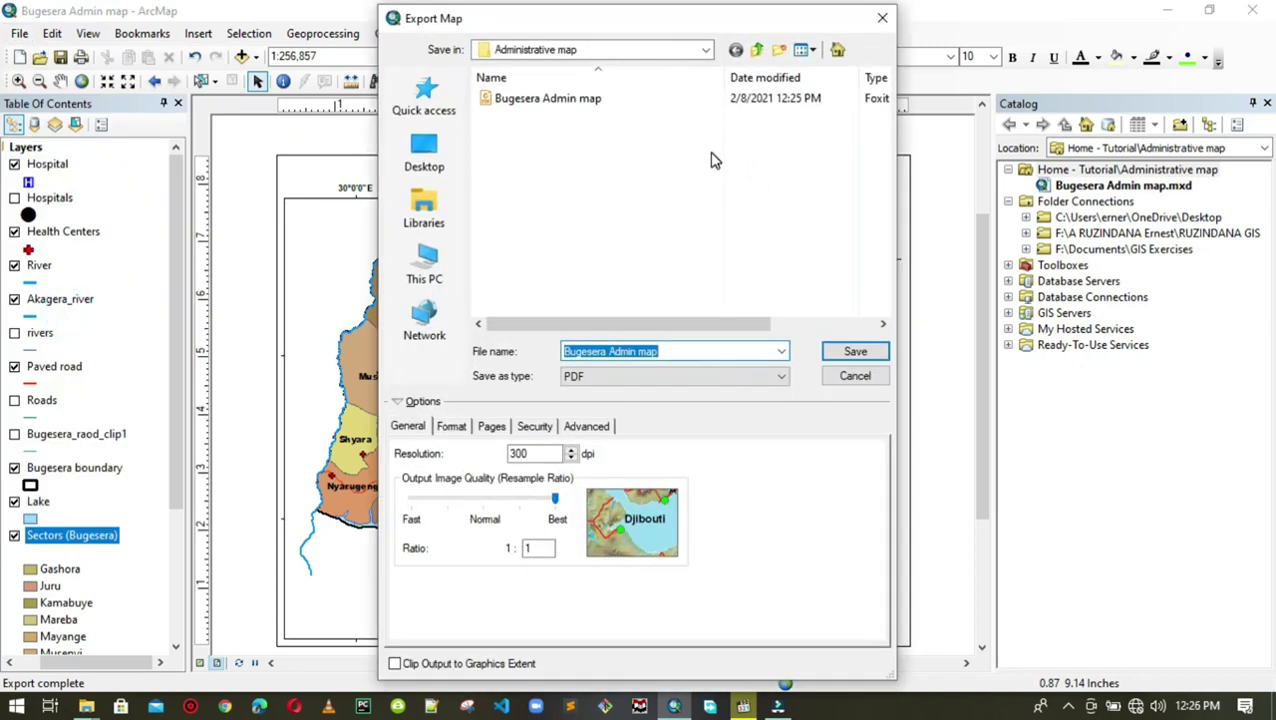
left_click(550, 100)
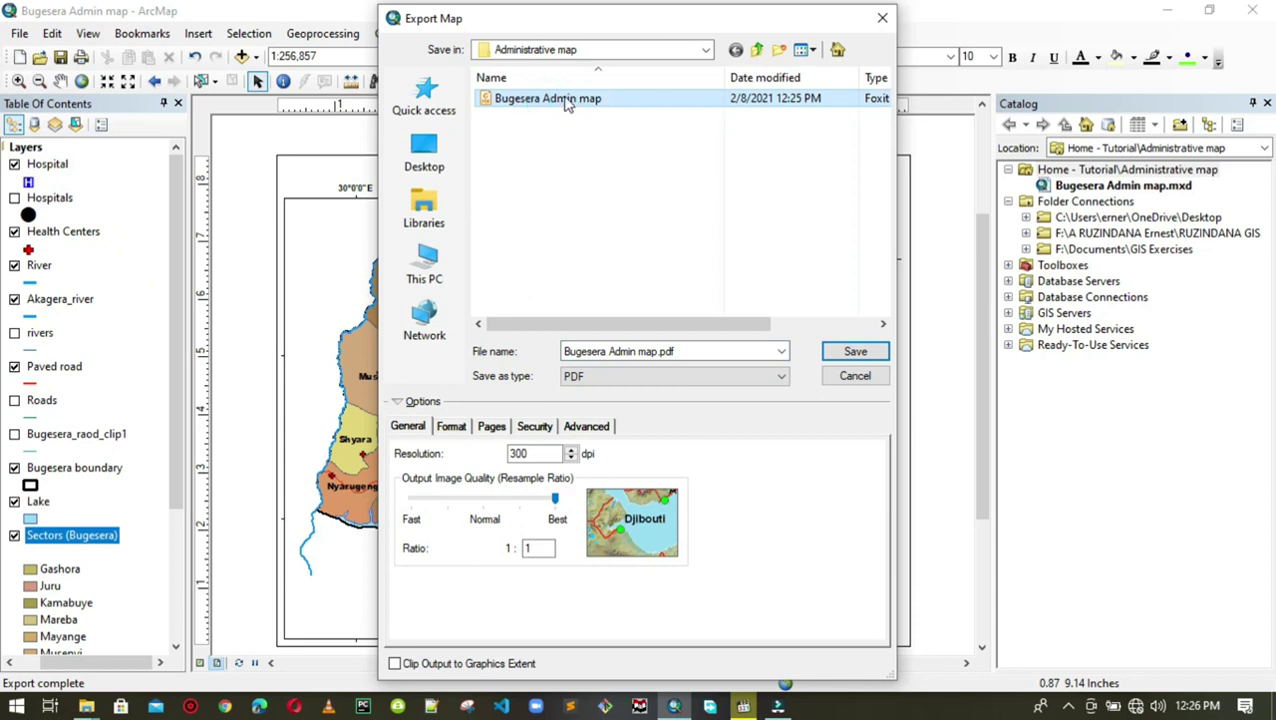
left_click(622, 377)
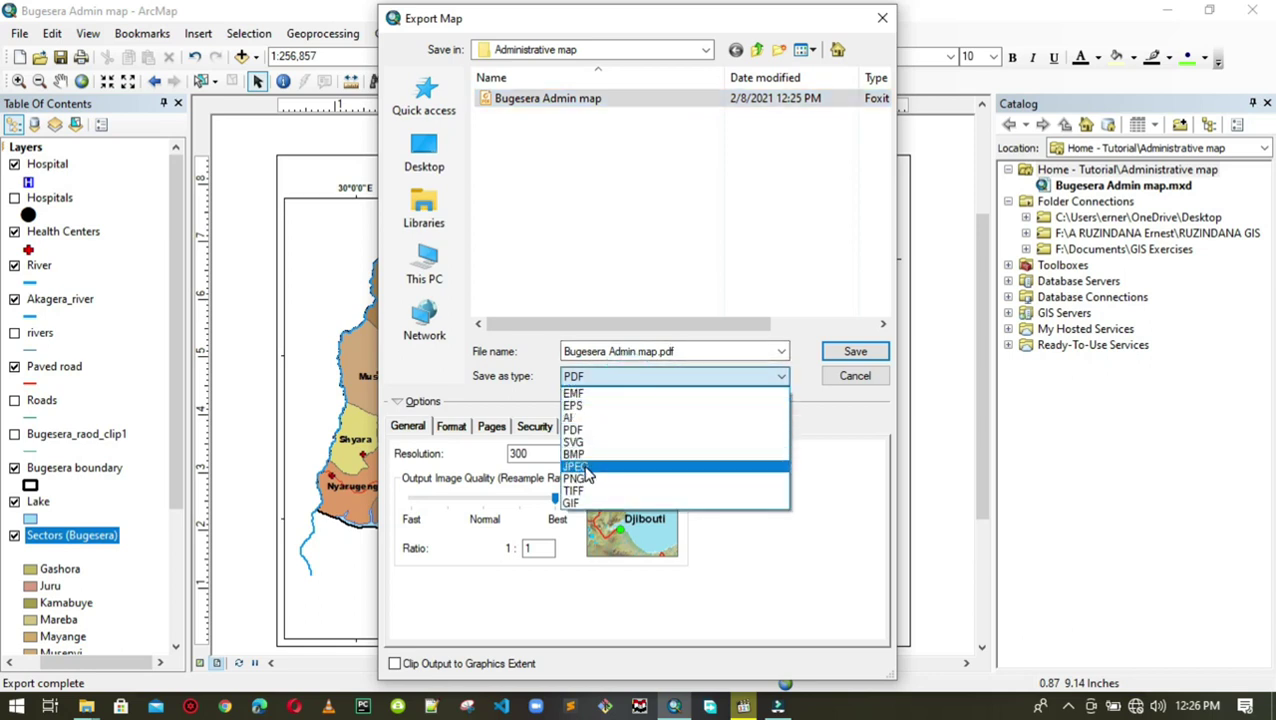
left_click(584, 467)
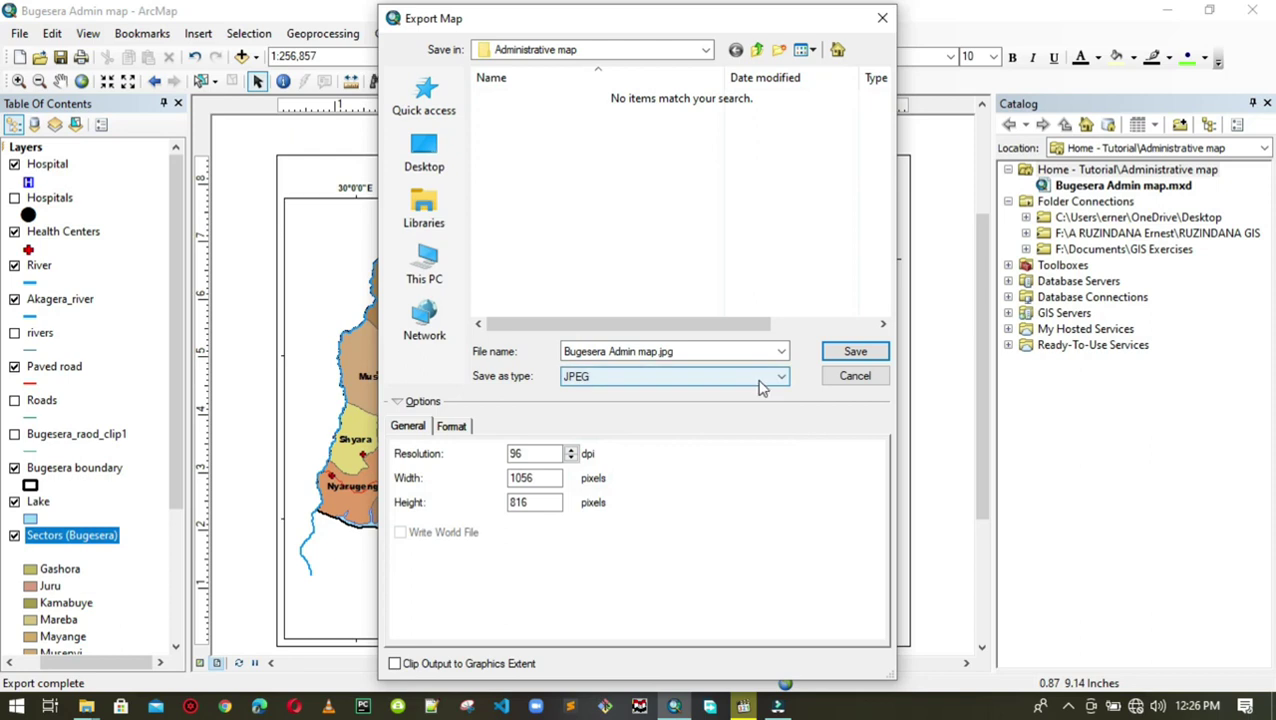
left_click(845, 360)
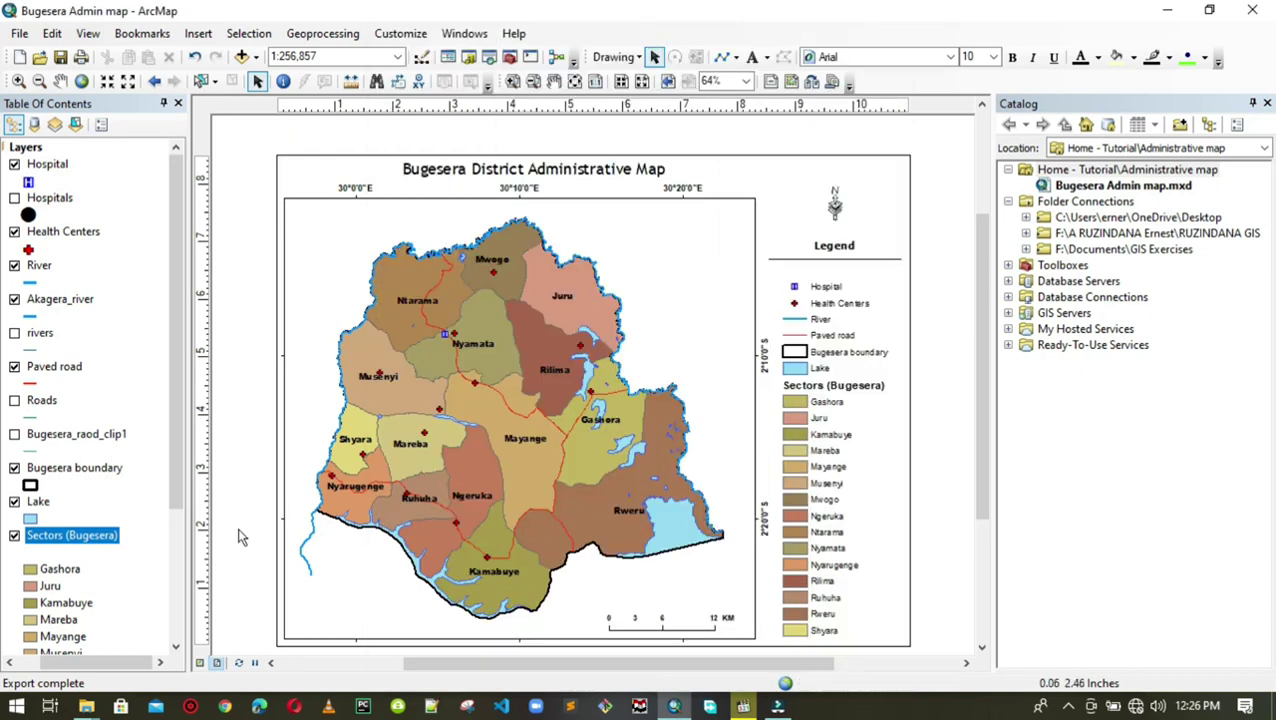
Switch to File Explorer and open the Documents folder on drive F:.
left_click(16, 706)
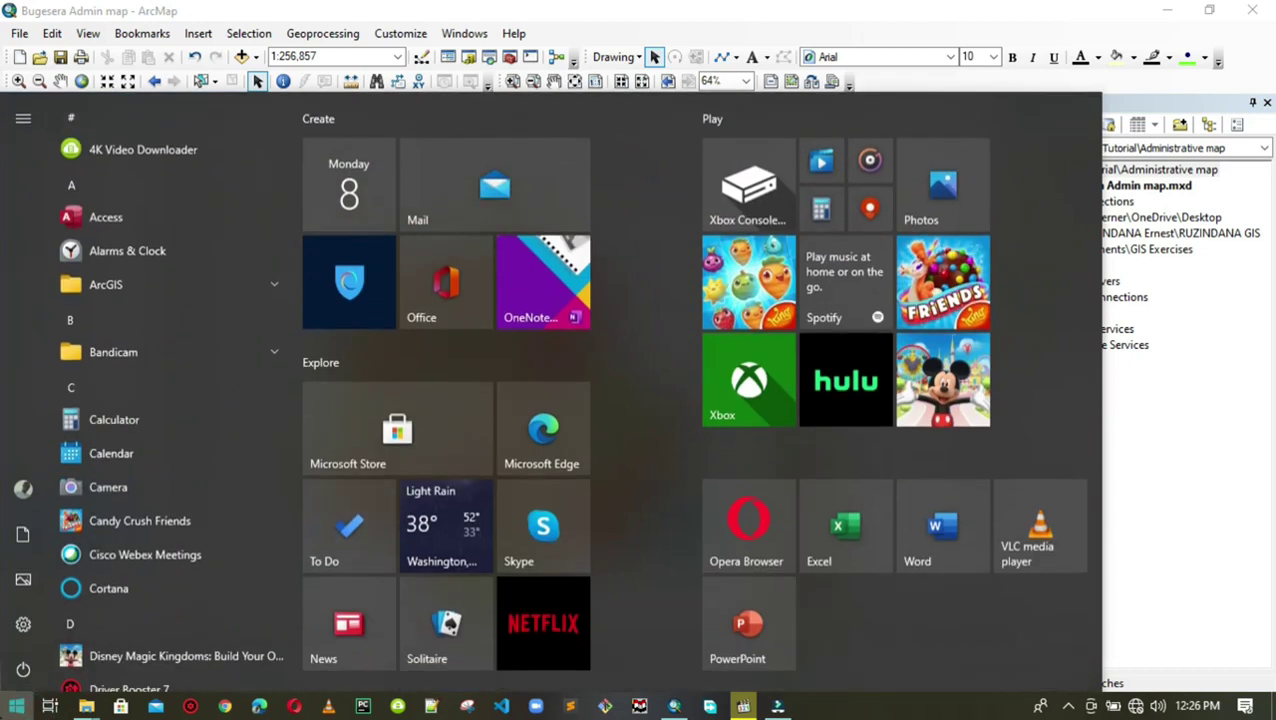
left_click(23, 534)
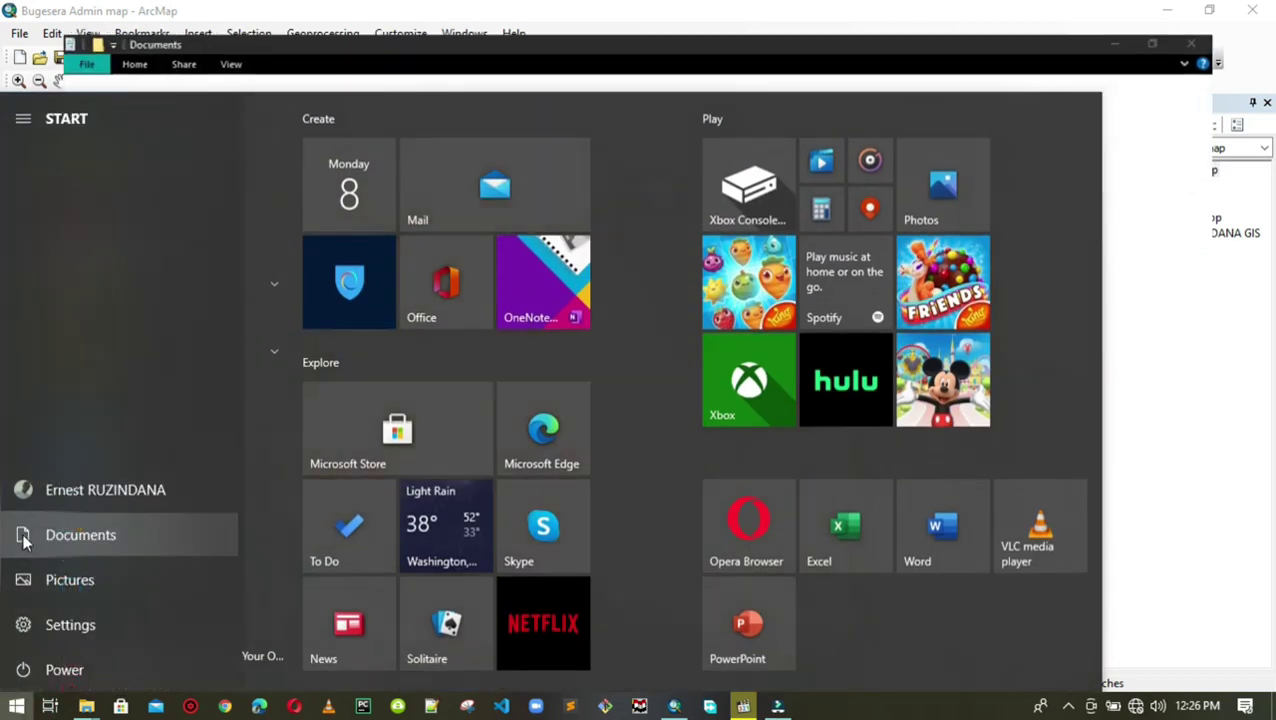
left_click(58, 349)
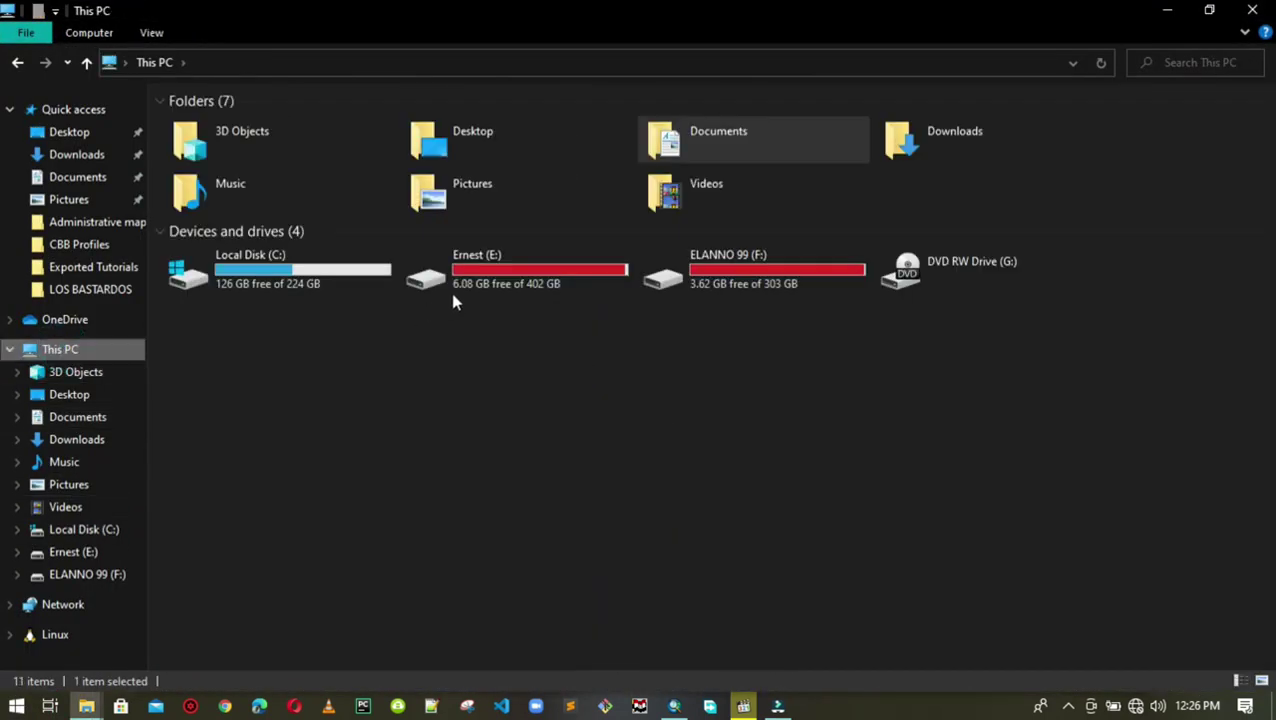
double_click(747, 272)
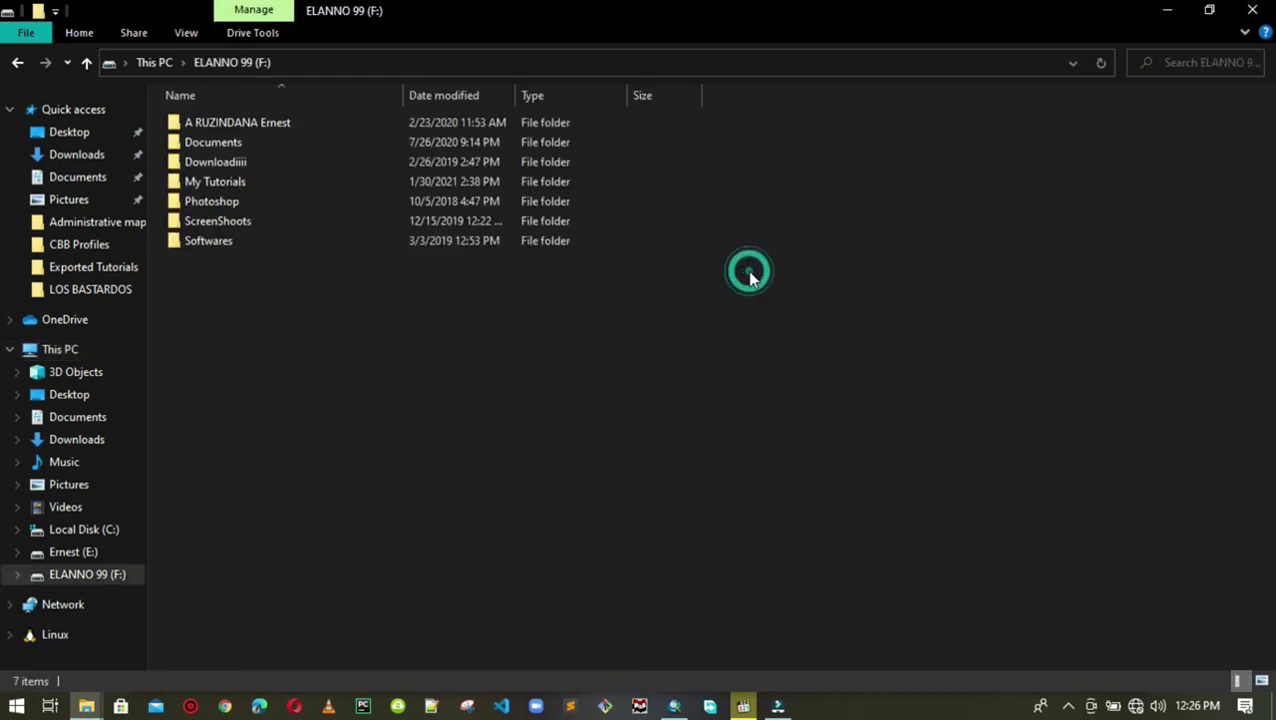
double_click(237, 140)
left_click(222, 166)
double_click(222, 166)
left_click(86, 62)
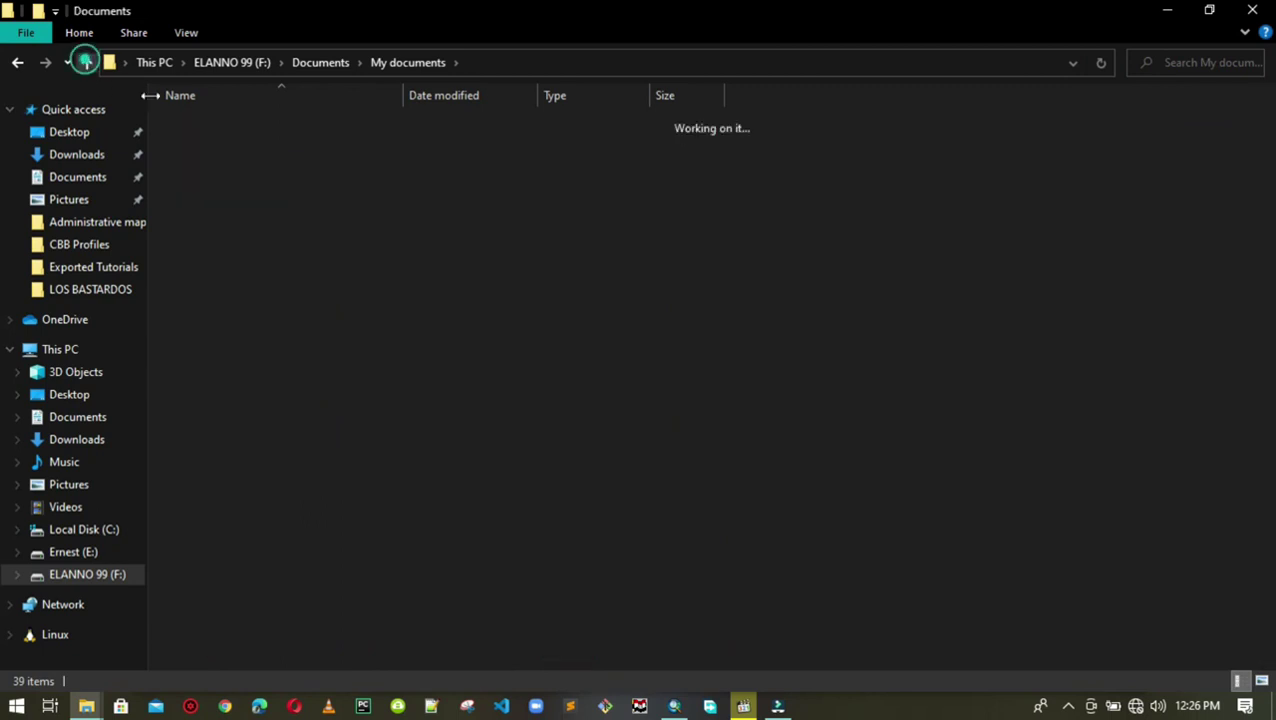
Open GIS Exercises > Tutorial > Administrative map and check the exported PDF and JPG files of the Bugesera Admin map.
double_click(239, 142)
double_click(207, 222)
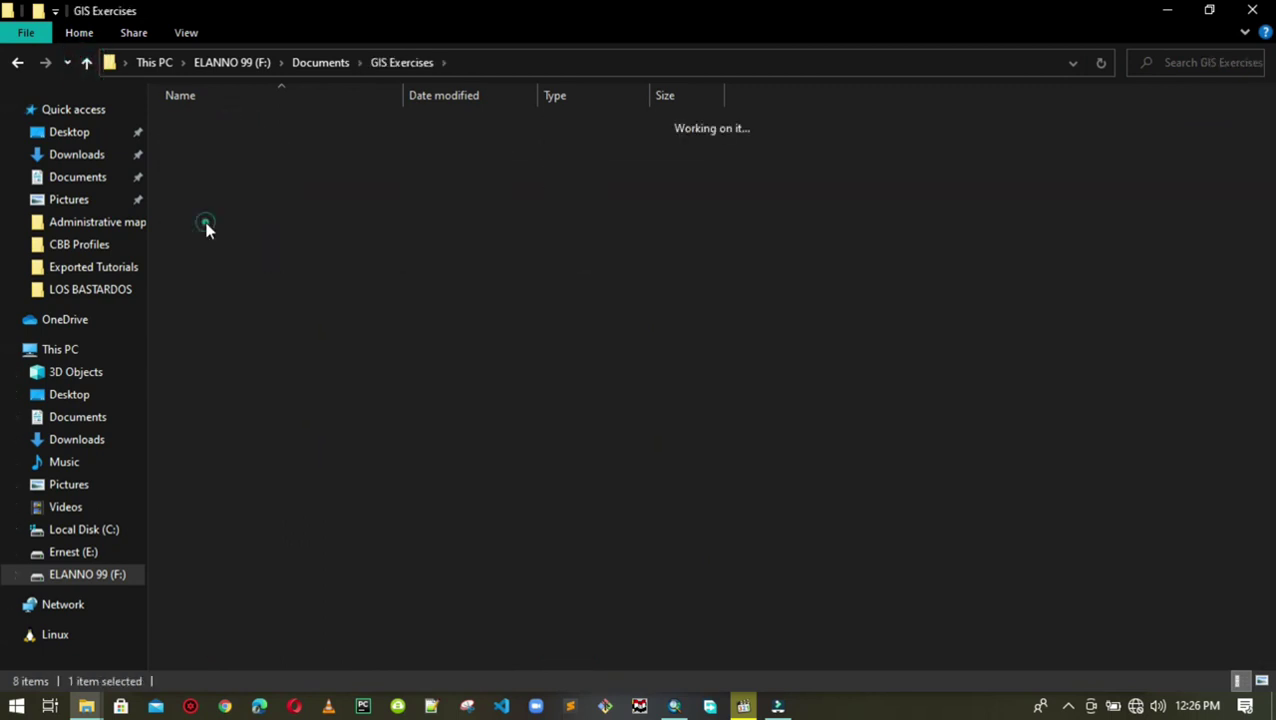
double_click(224, 123)
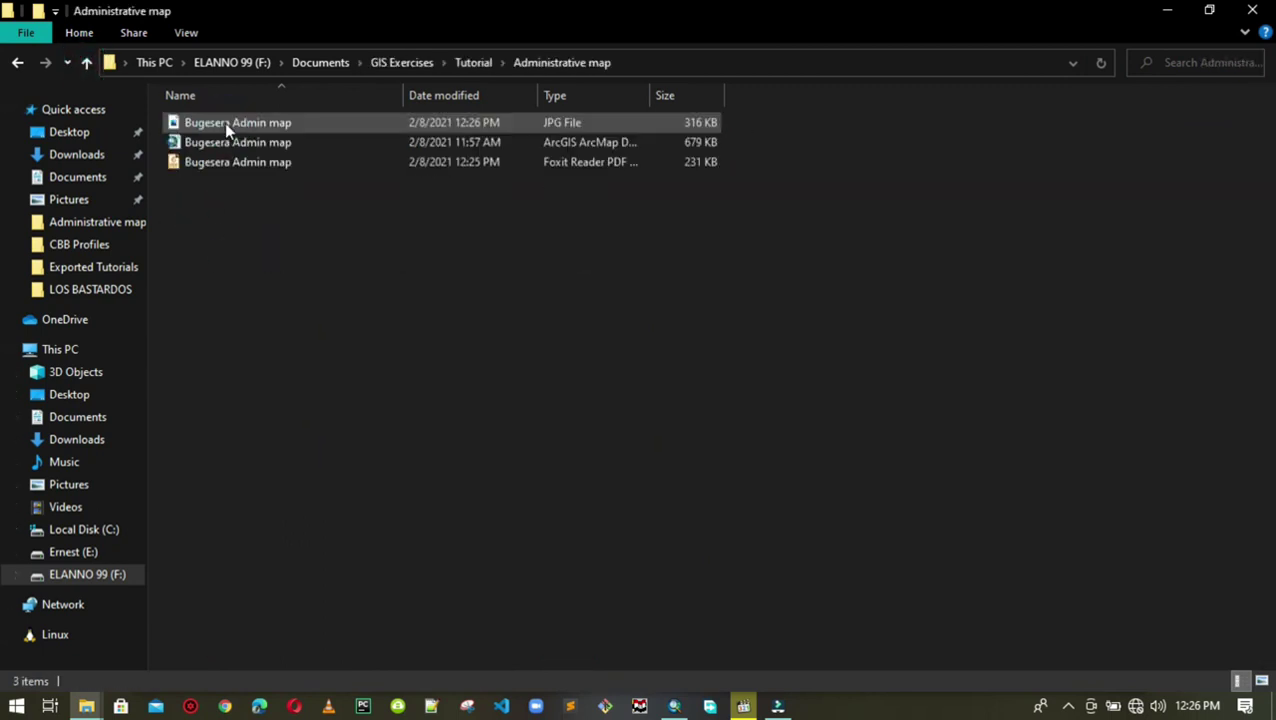
left_click(264, 163)
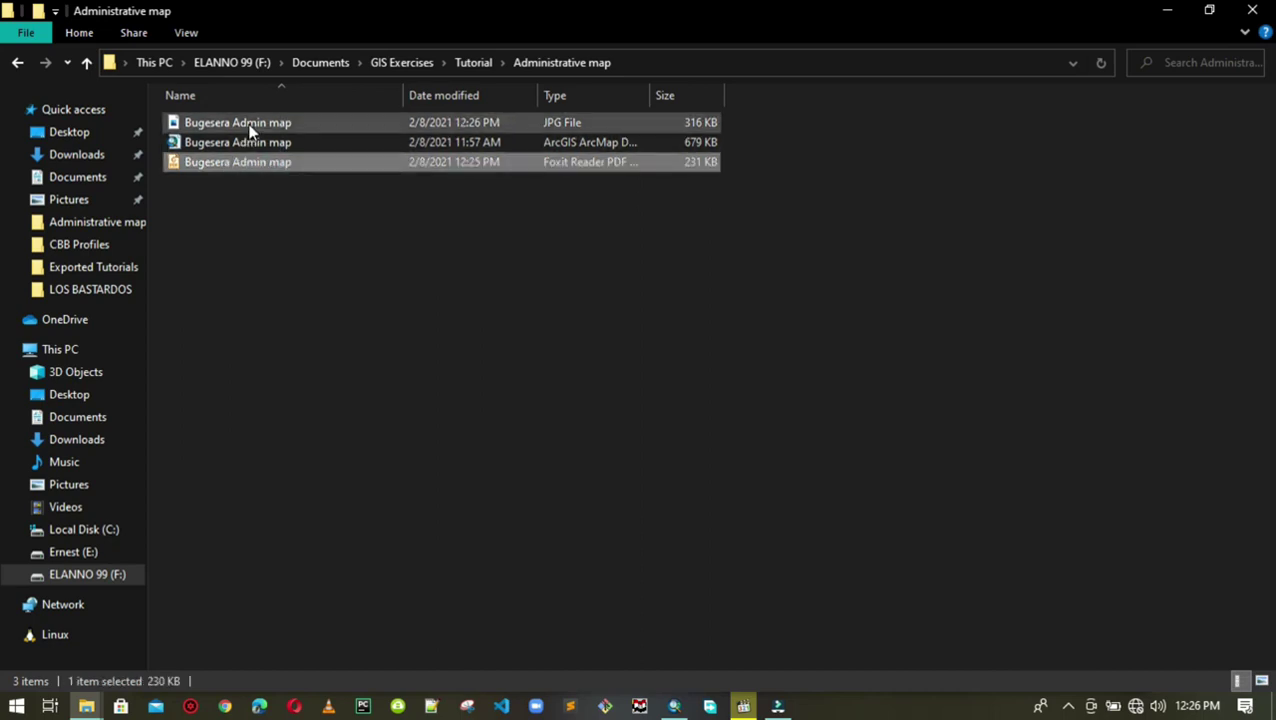
left_click(249, 124)
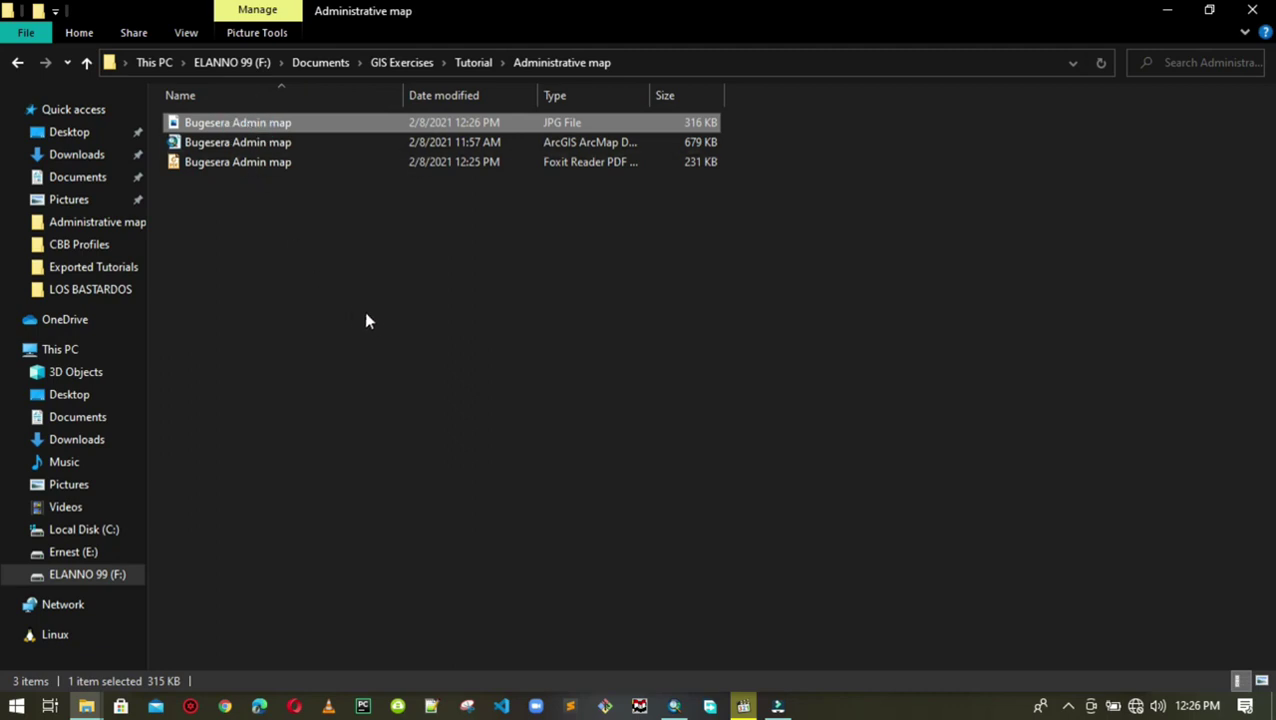
Open the exported Bugesera Admin map PDF in Microsoft Edge, dismiss the page restore offer, and look over the whole map page.
left_click(267, 162)
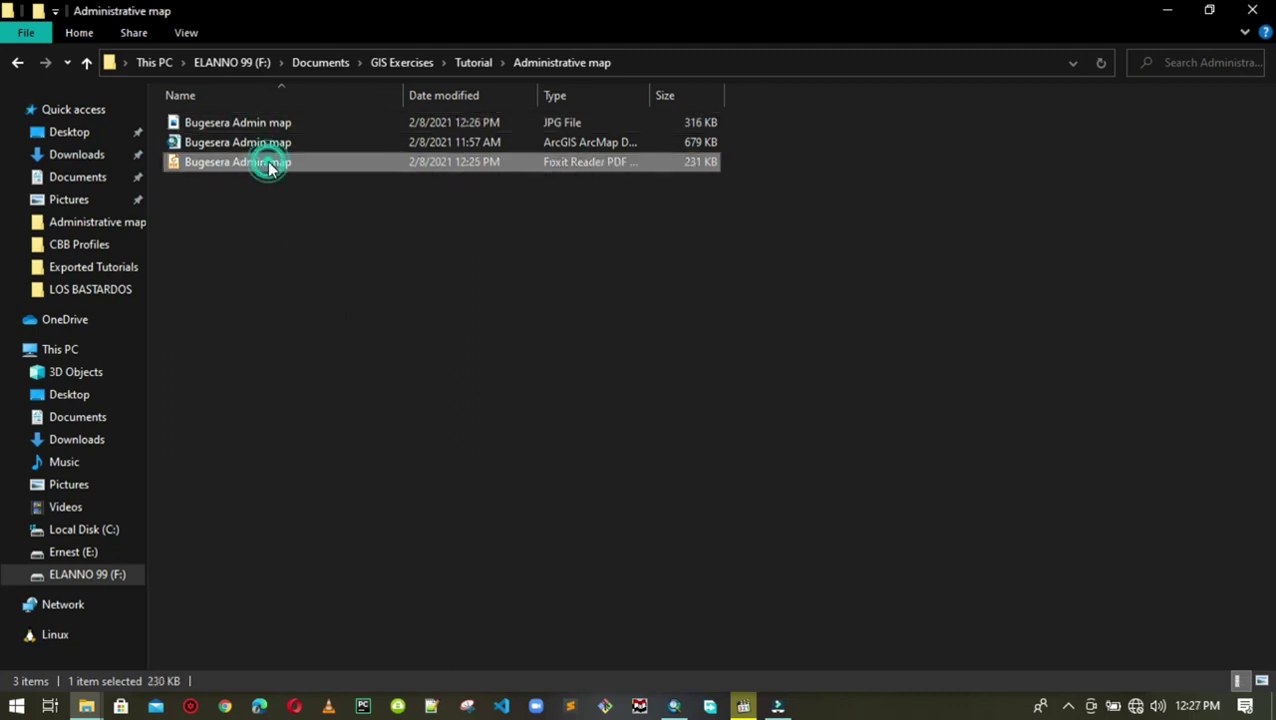
right_click(267, 162)
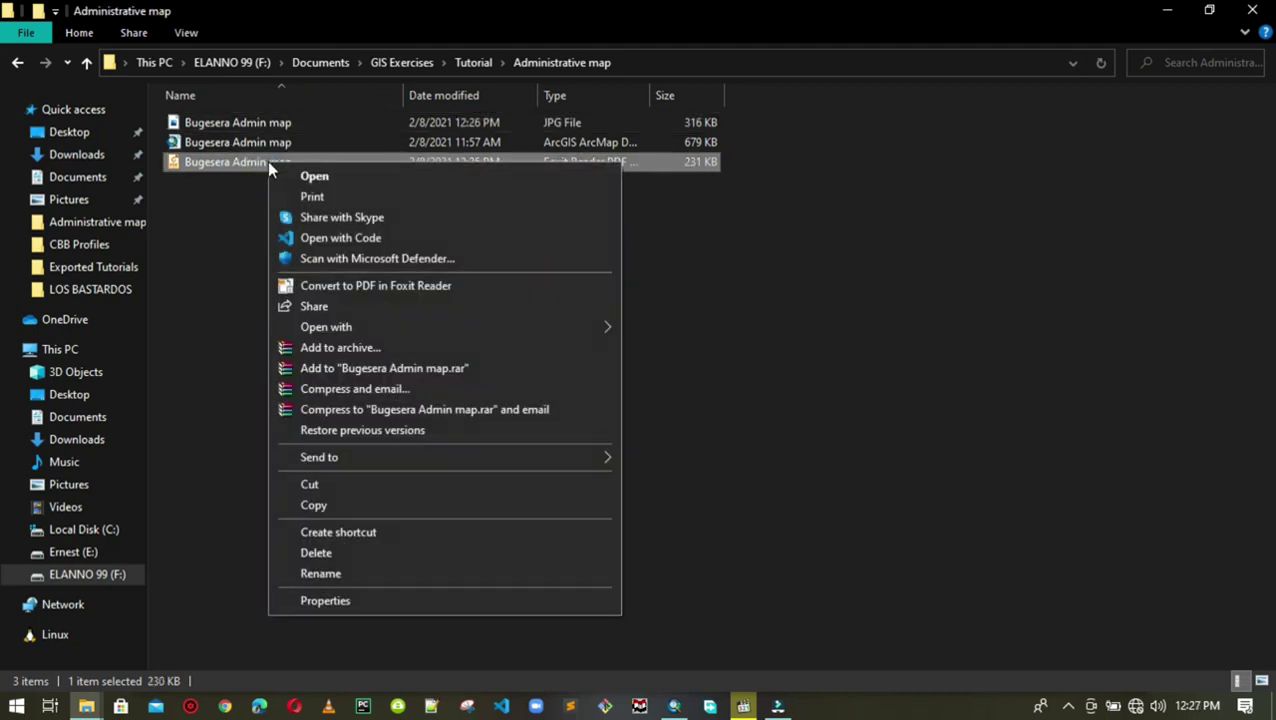
mouse_move(336, 327)
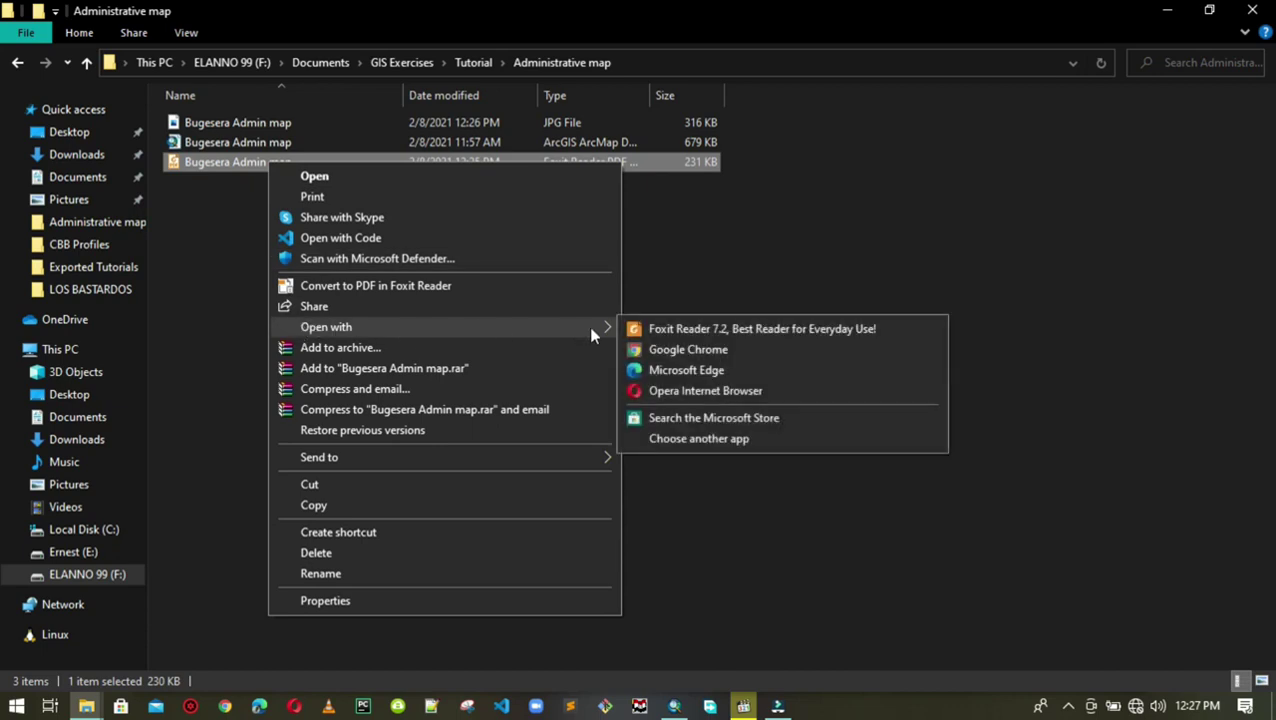
left_click(686, 370)
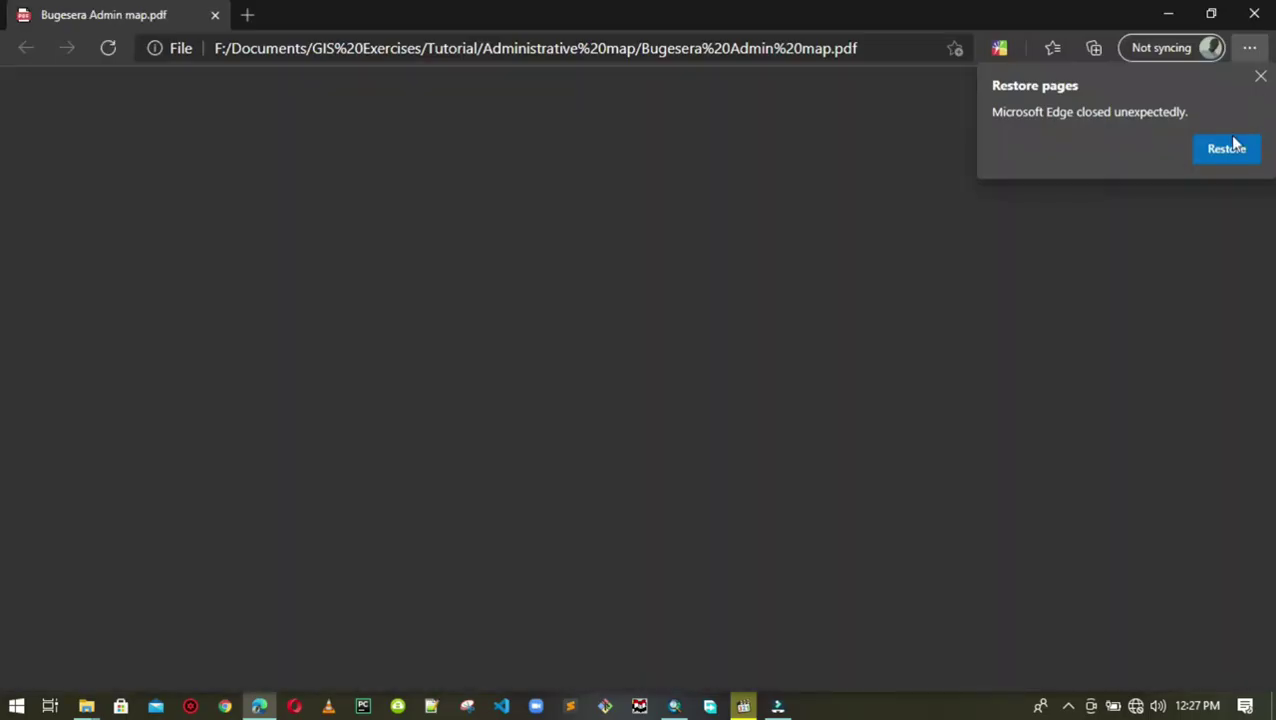
left_click(1260, 77)
scroll(565, 376, "down", 2)
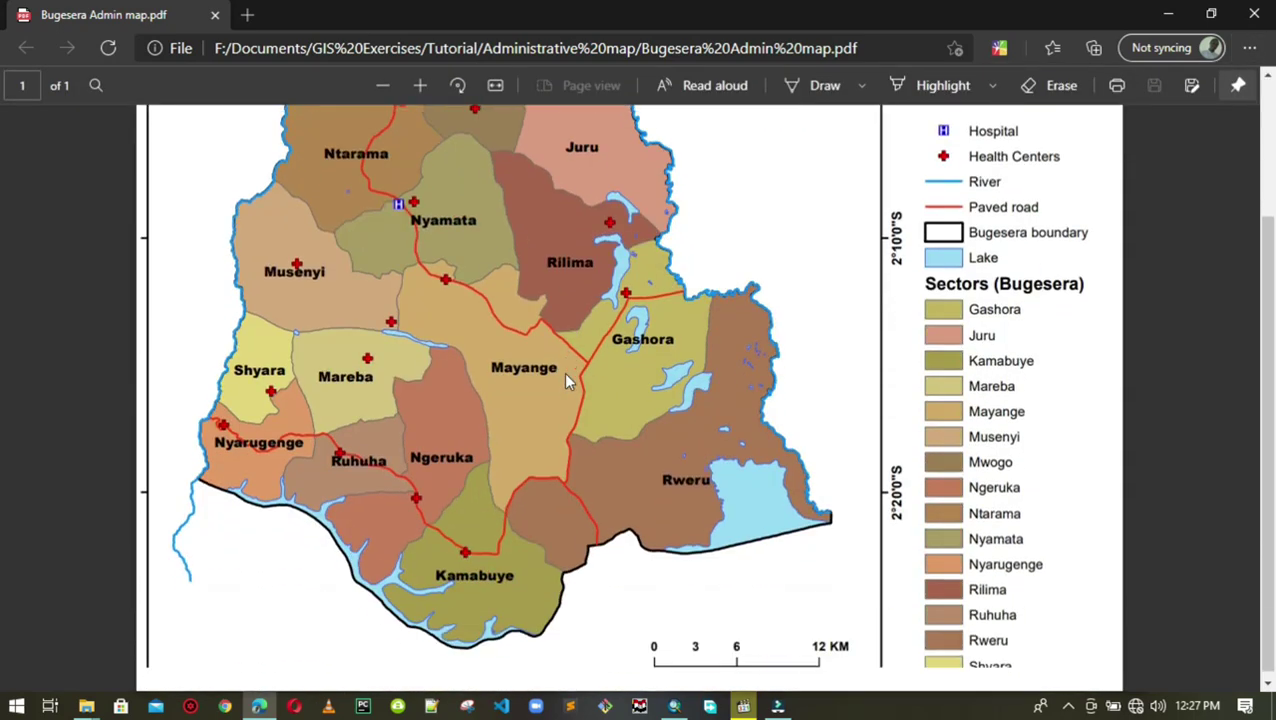
scroll(567, 376, "up", 2)
scroll(565, 384, "down", 2)
scroll(565, 384, "up", 2)
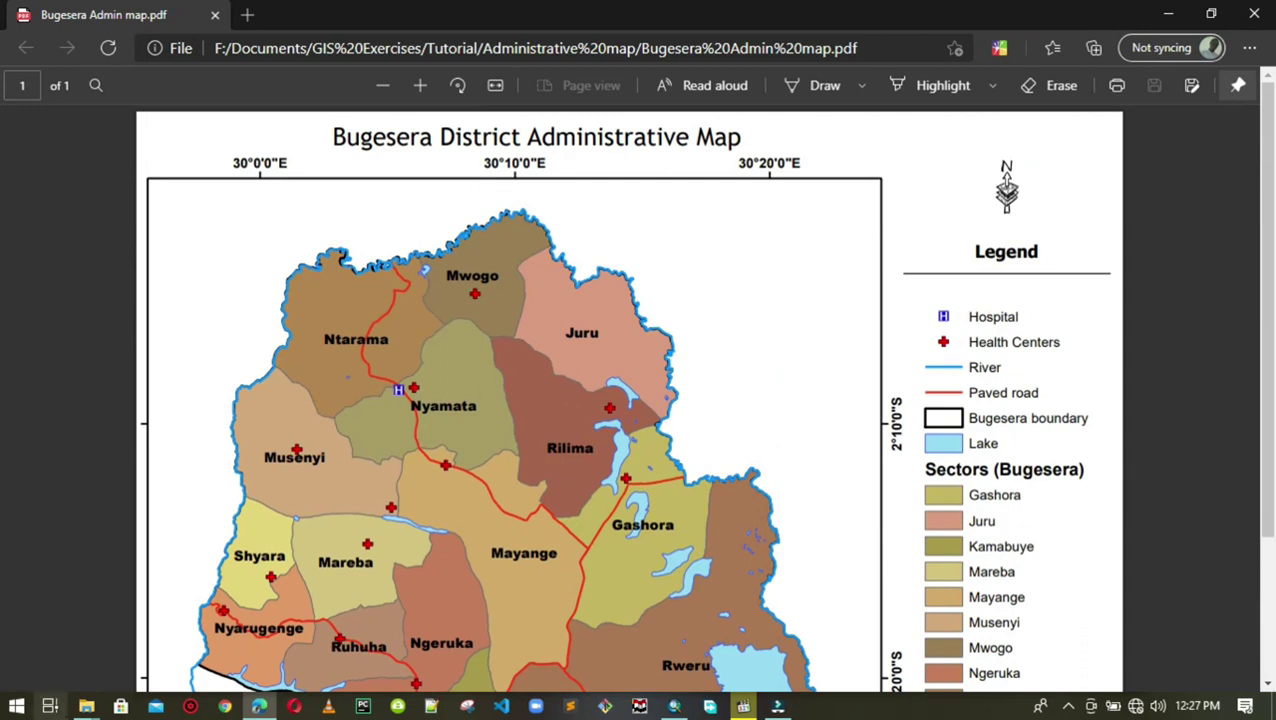
Return to the Administrative map folder in File Explorer and view the exported Bugesera Admin map JPG.
left_click(86, 706)
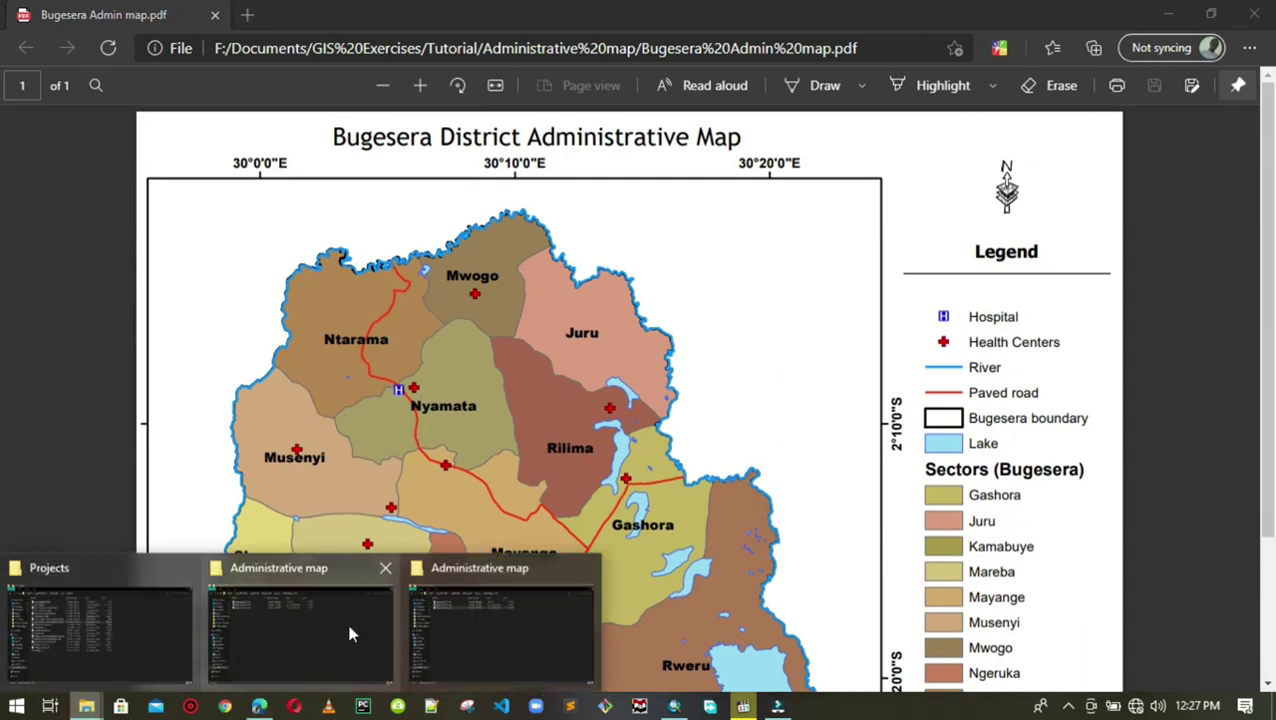
left_click(453, 617)
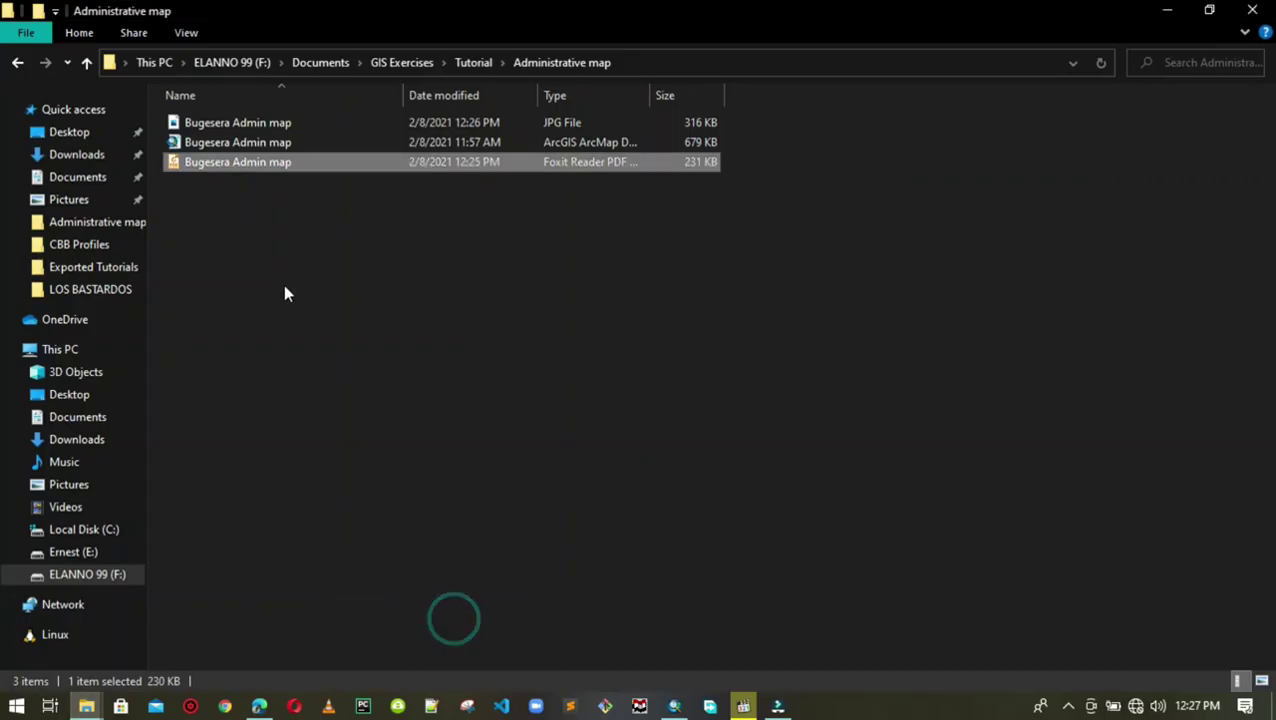
left_click(268, 126)
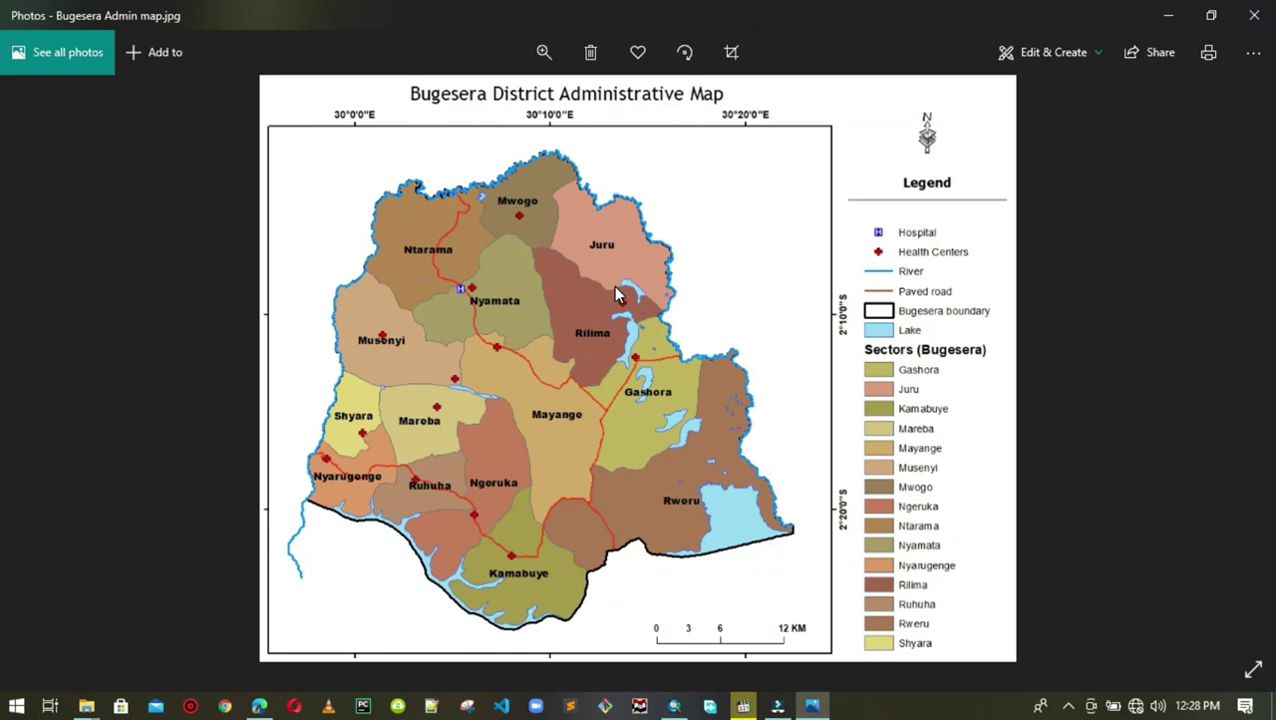
Switch back to ArcMap and display the elements that can be inserted into the map layout.
left_click(670, 707)
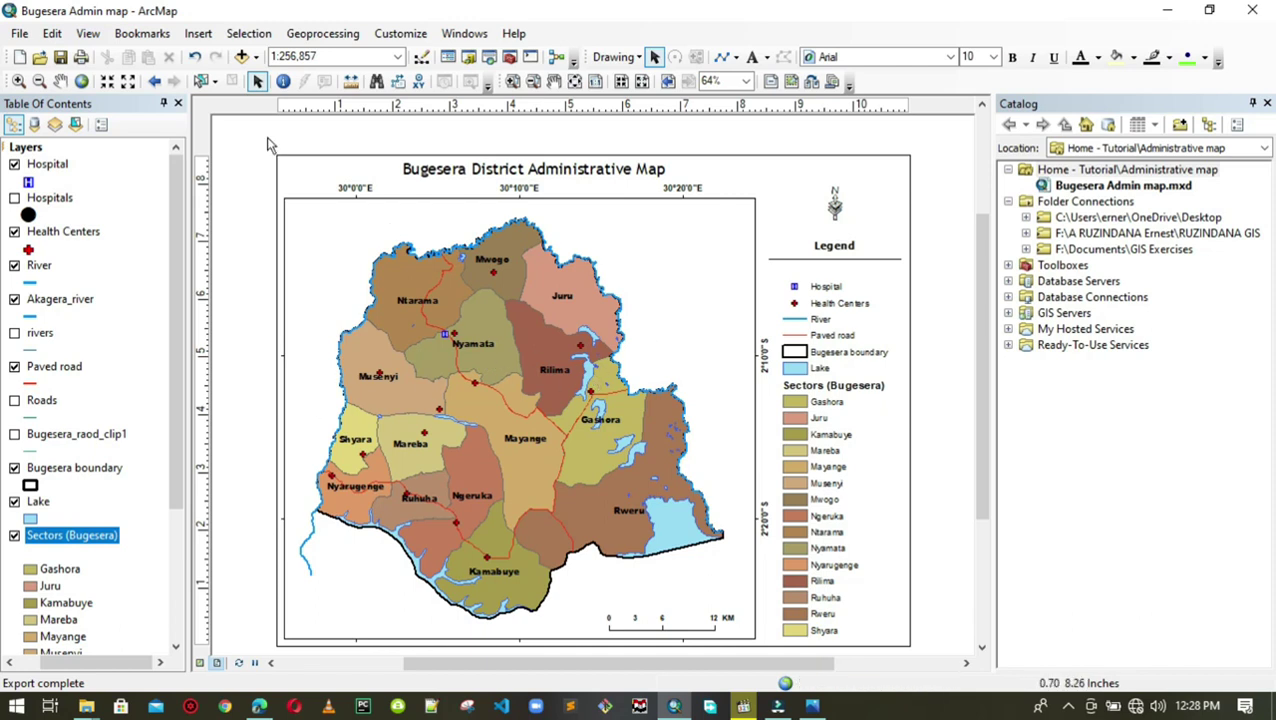
left_click(198, 35)
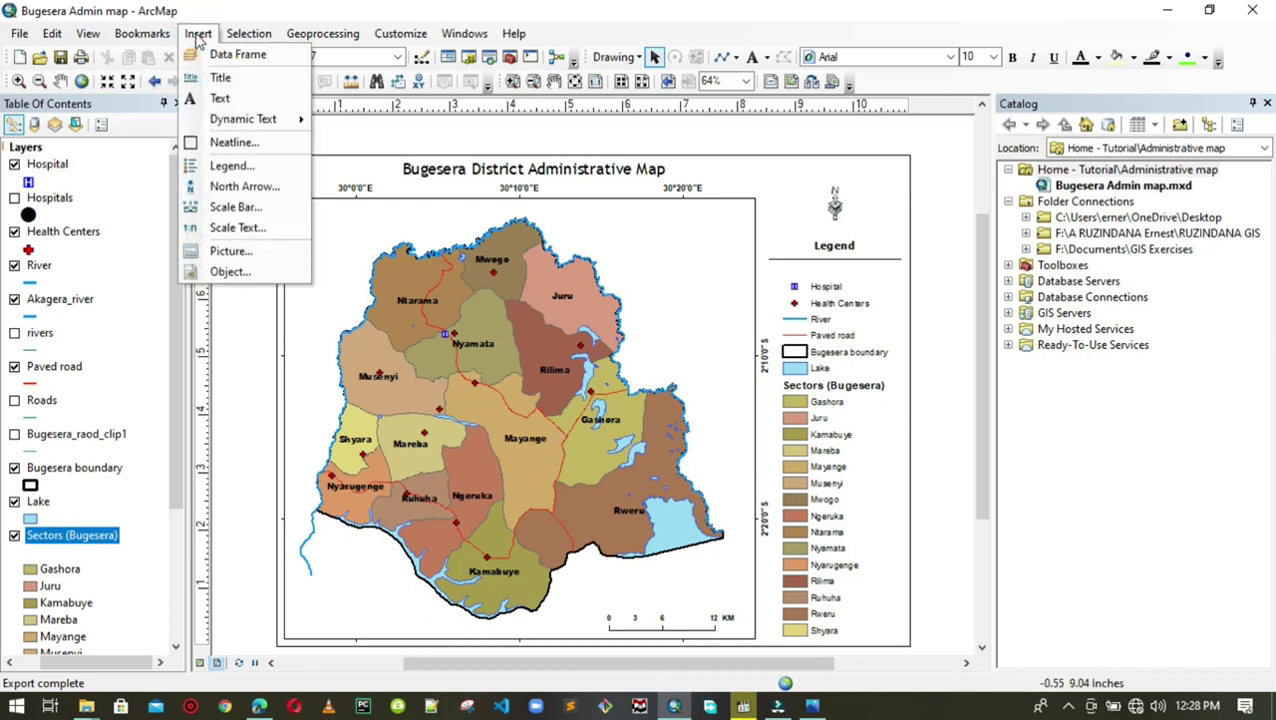